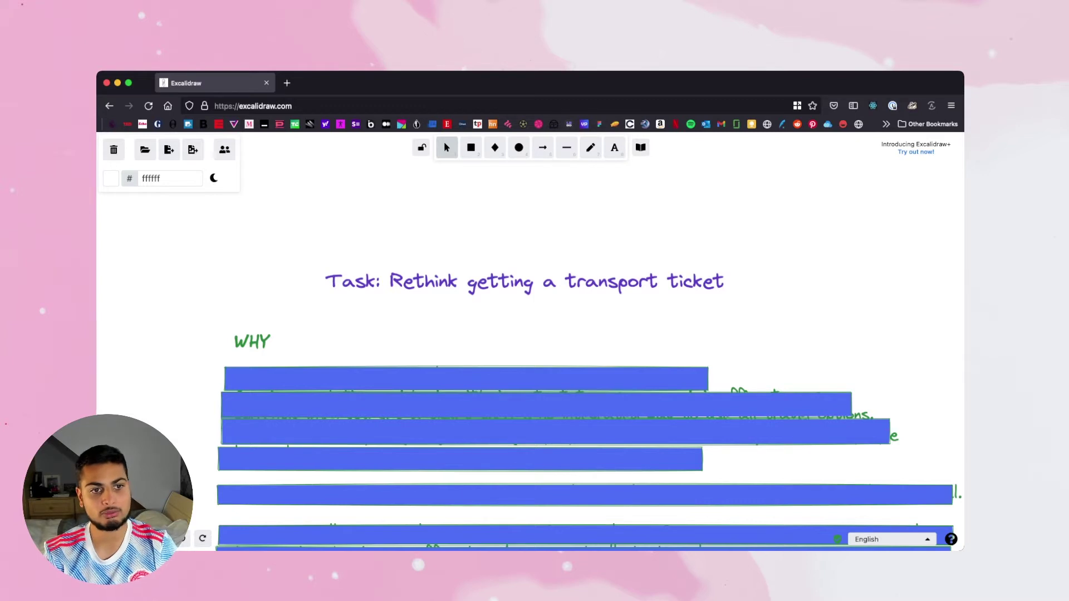
click(251, 379)
key(Escape)
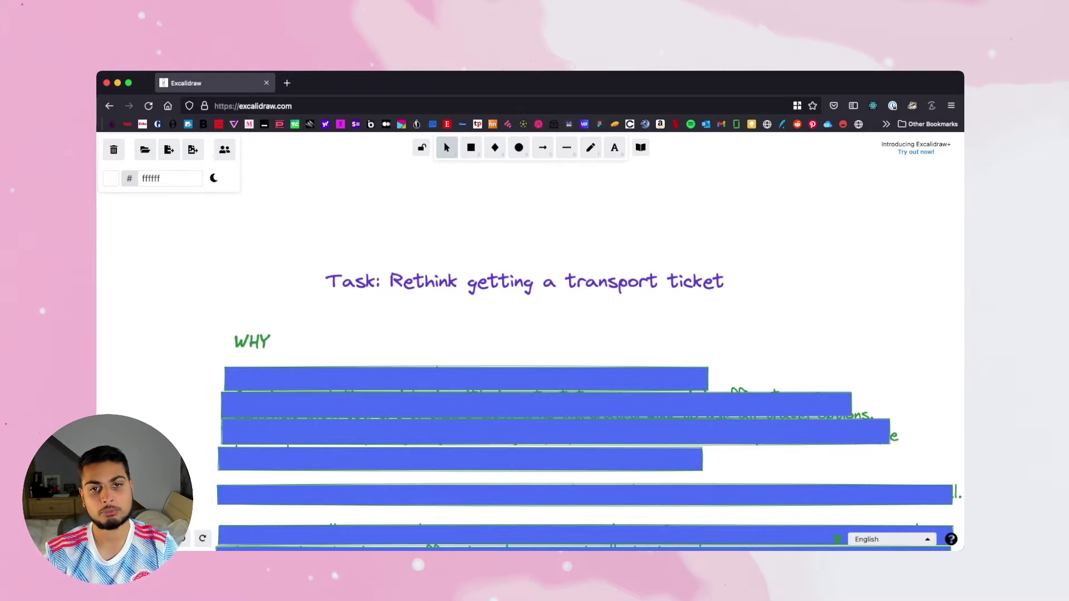
scroll(529, 391, down, 1)
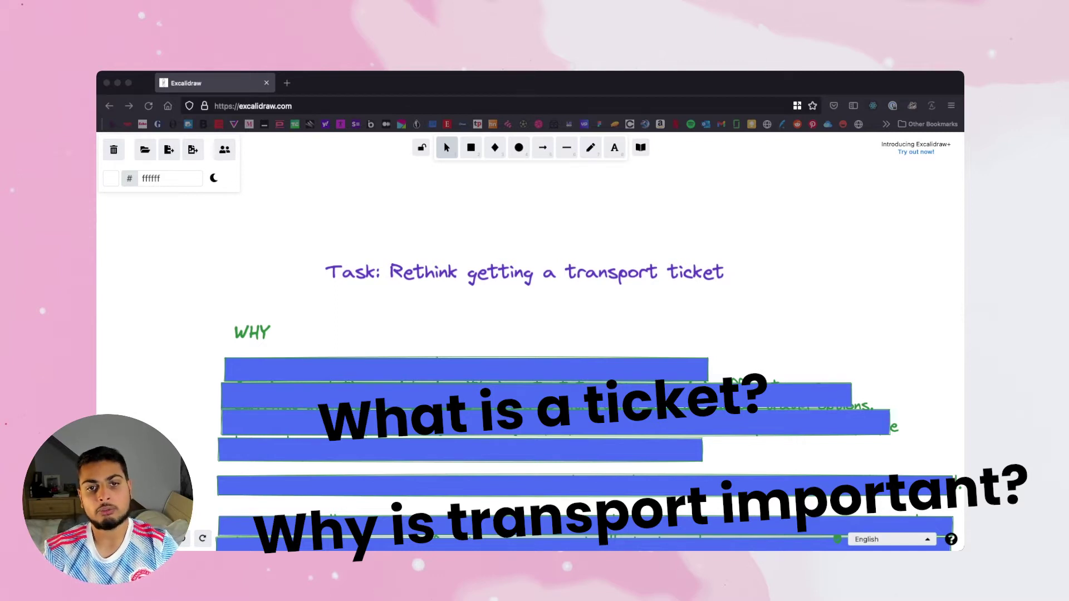
click(443, 142)
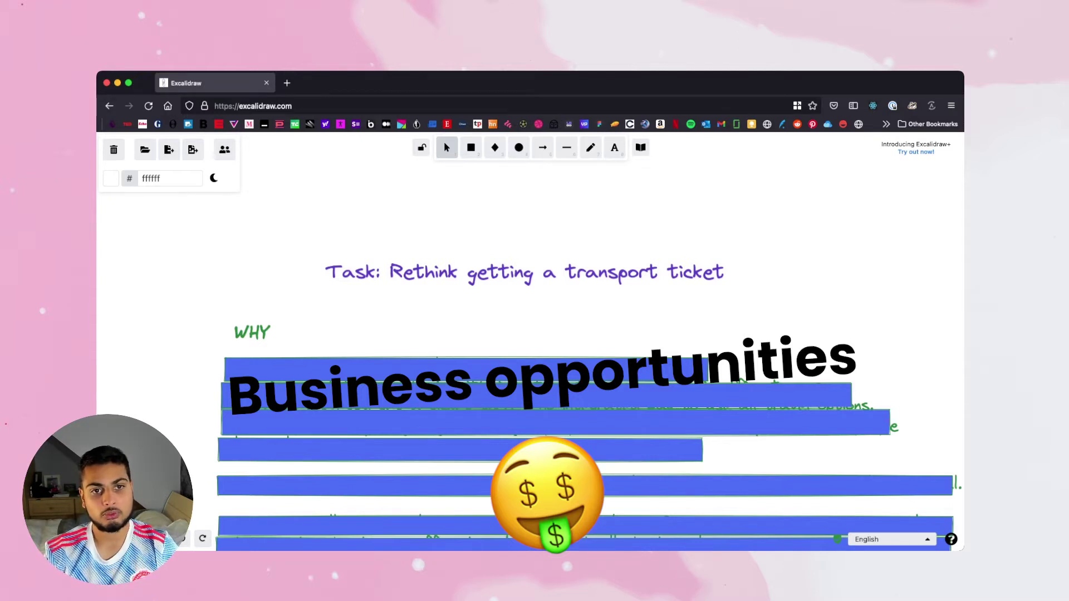
Delete the four blue bars covering the first paragraph under the WHY heading
scroll(588, 390, down, 1)
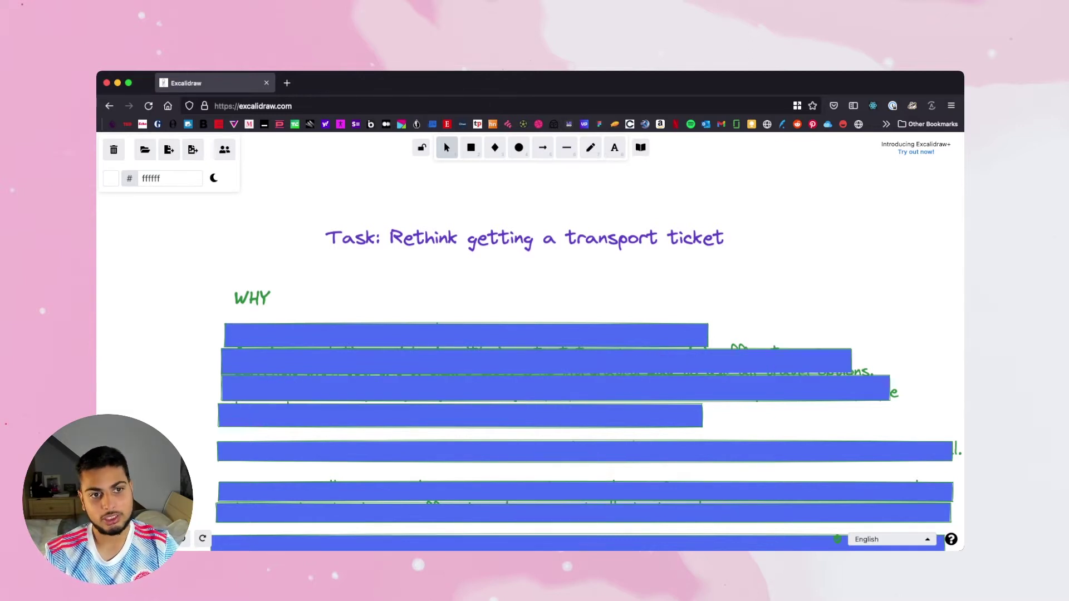
click(466, 335)
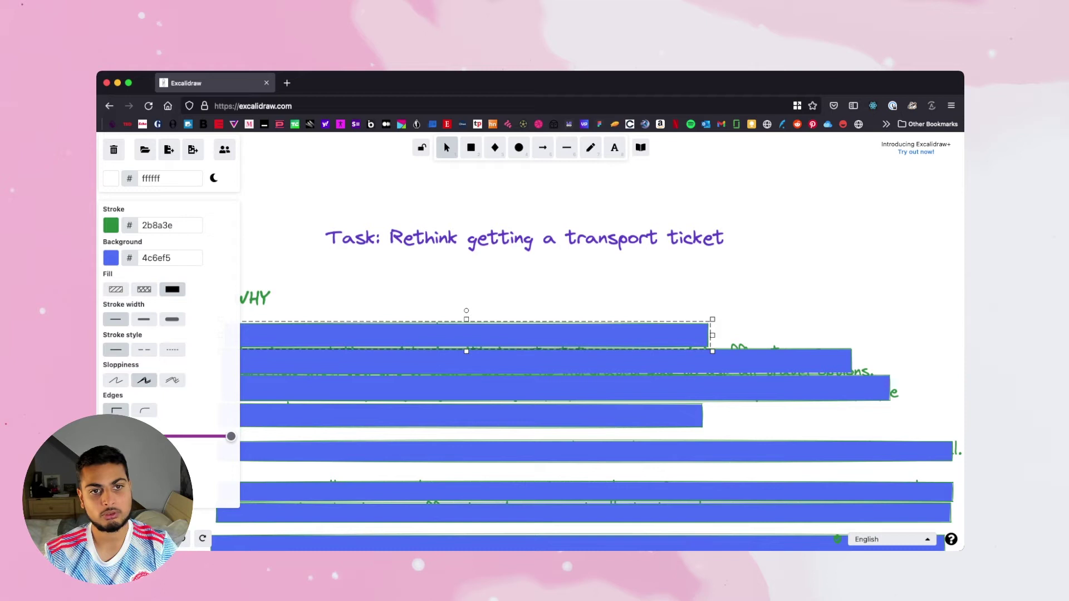
scroll(588, 390, left, 1)
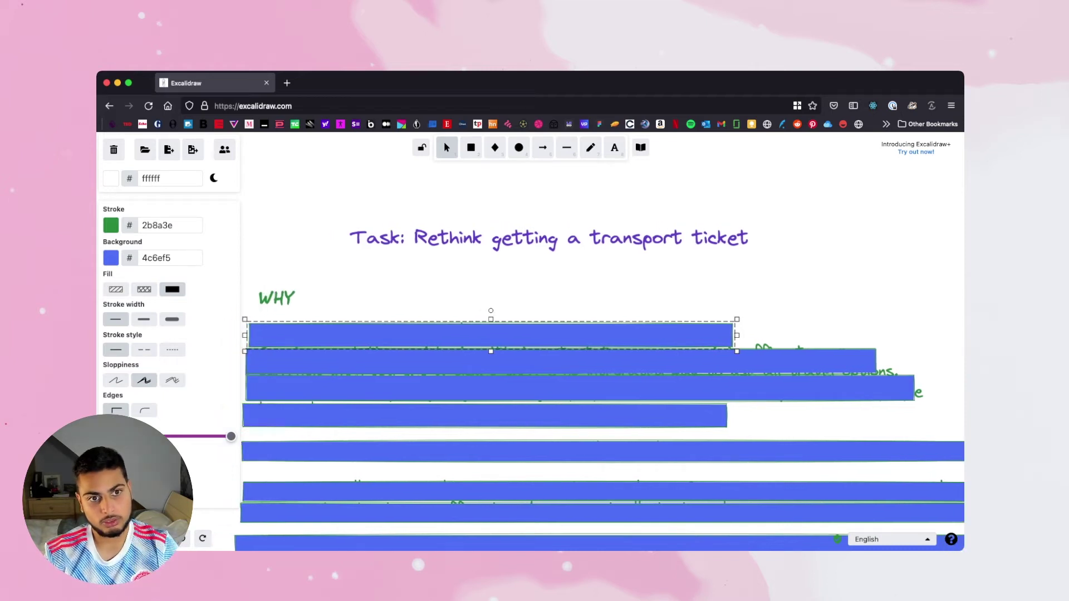
scroll(600, 382, down, 1)
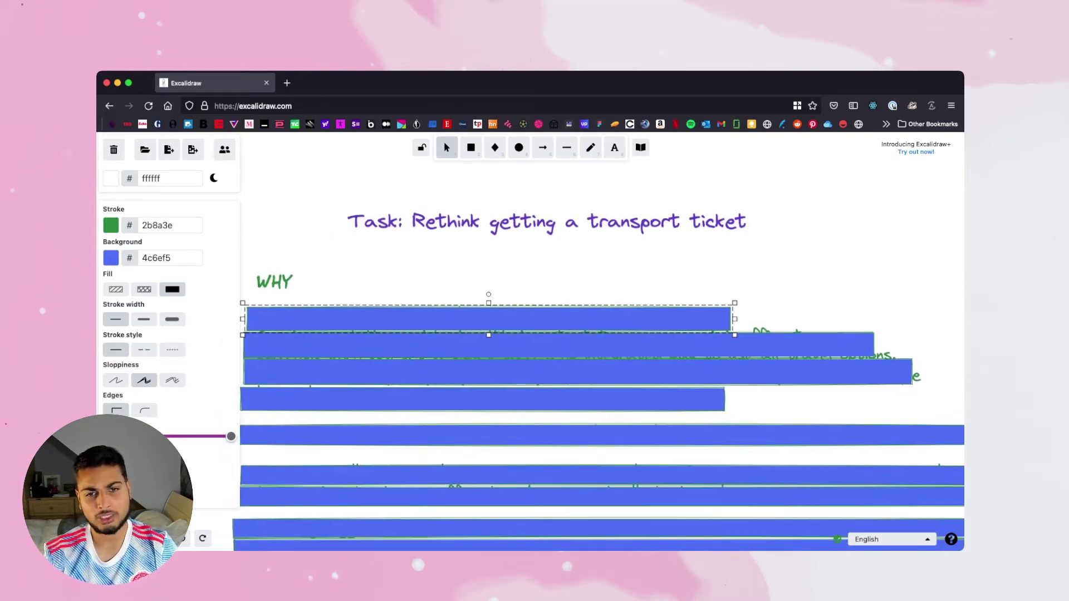
scroll(582, 382, left, 1)
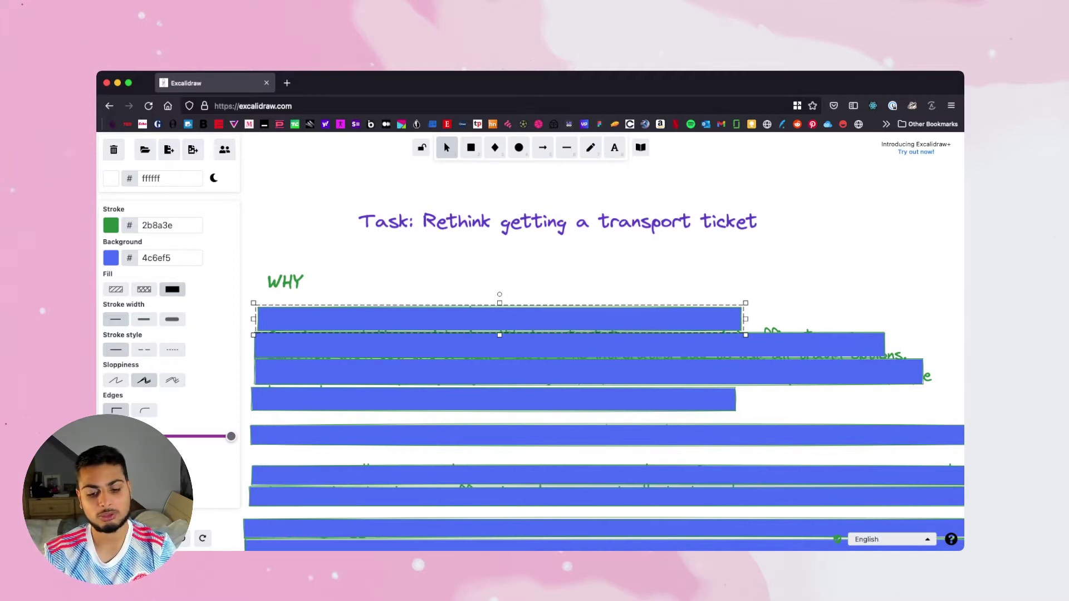
key(BackSpace)
click(557, 345)
key(BackSpace)
click(558, 371)
key(BackSpace)
click(557, 399)
key(BackSpace)
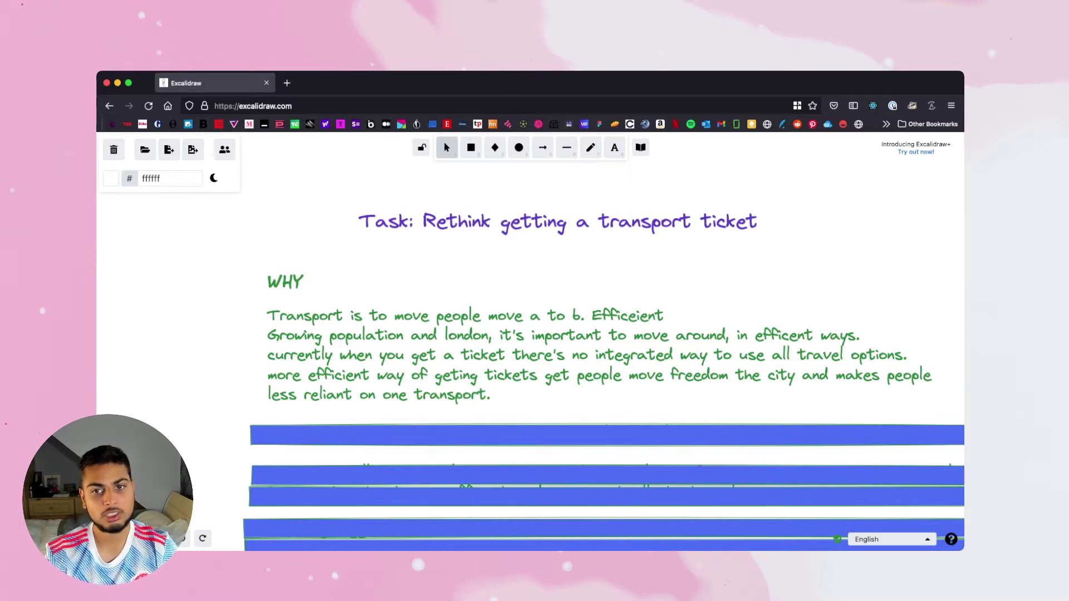
Delete the blue bar covering the line about the purpose of a ticket
scroll(604, 371, down, 2)
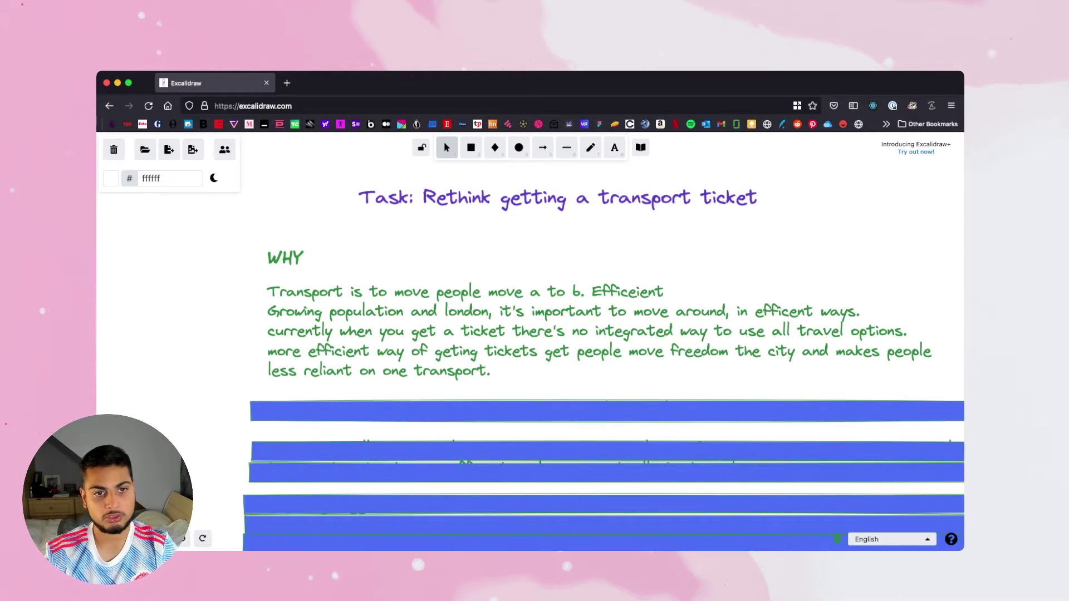
scroll(603, 361, down, 2)
click(607, 384)
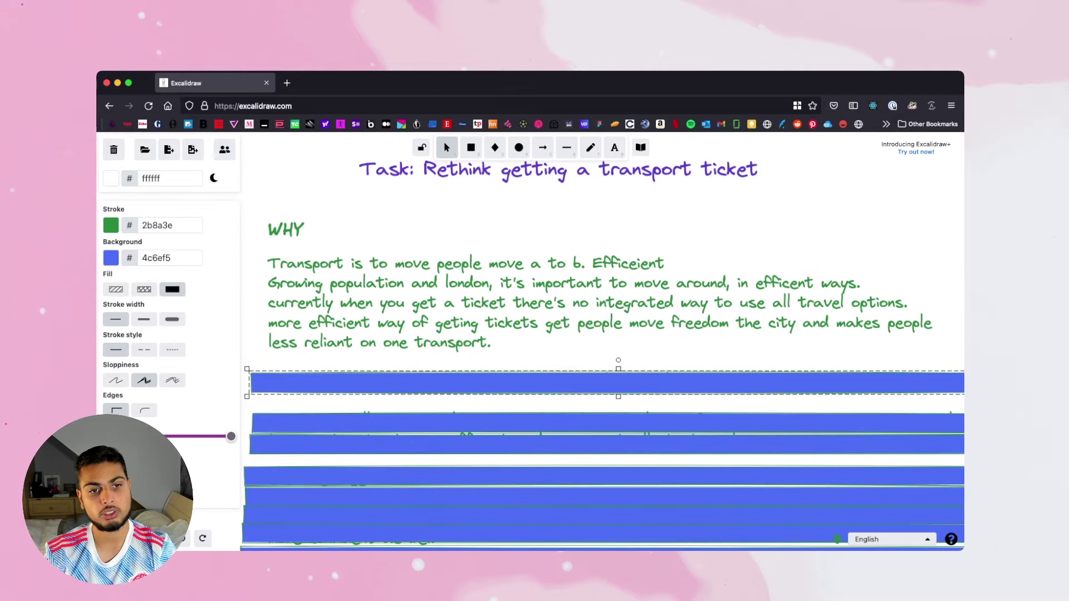
key(Delete)
scroll(597, 357, right, 2)
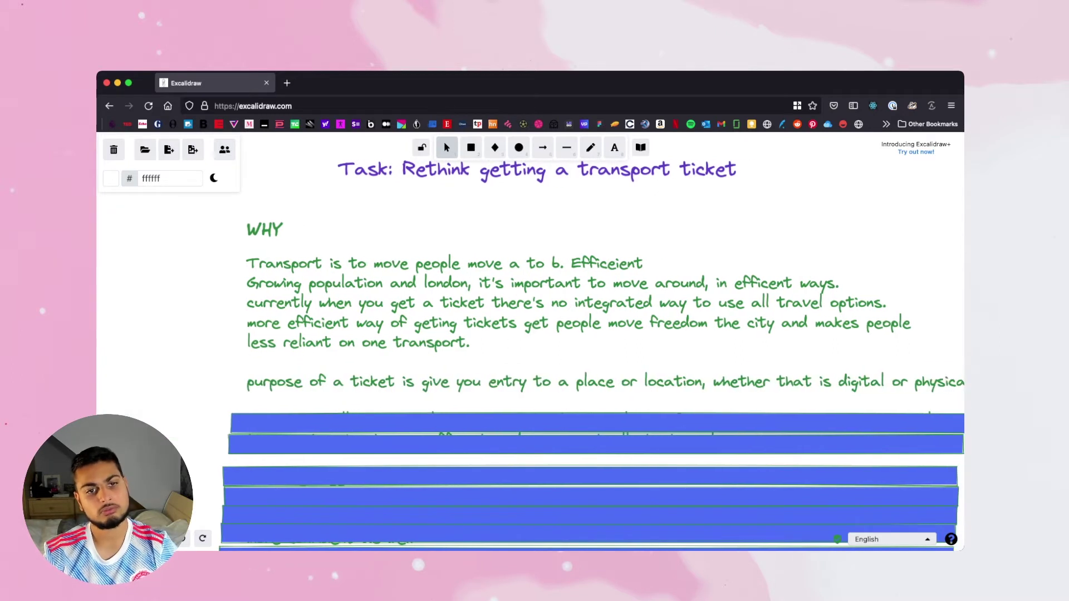
scroll(587, 356, right, 3)
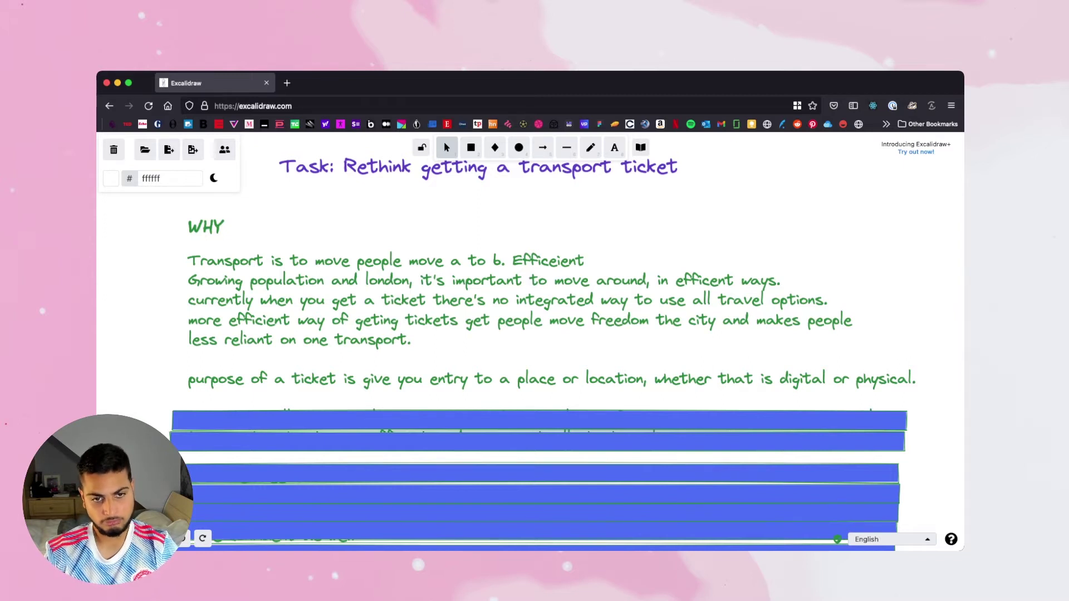
Delete the two blue bars covering the paragraph about the environmental side of public transport
scroll(541, 345, down, 2)
click(541, 391)
key(Delete)
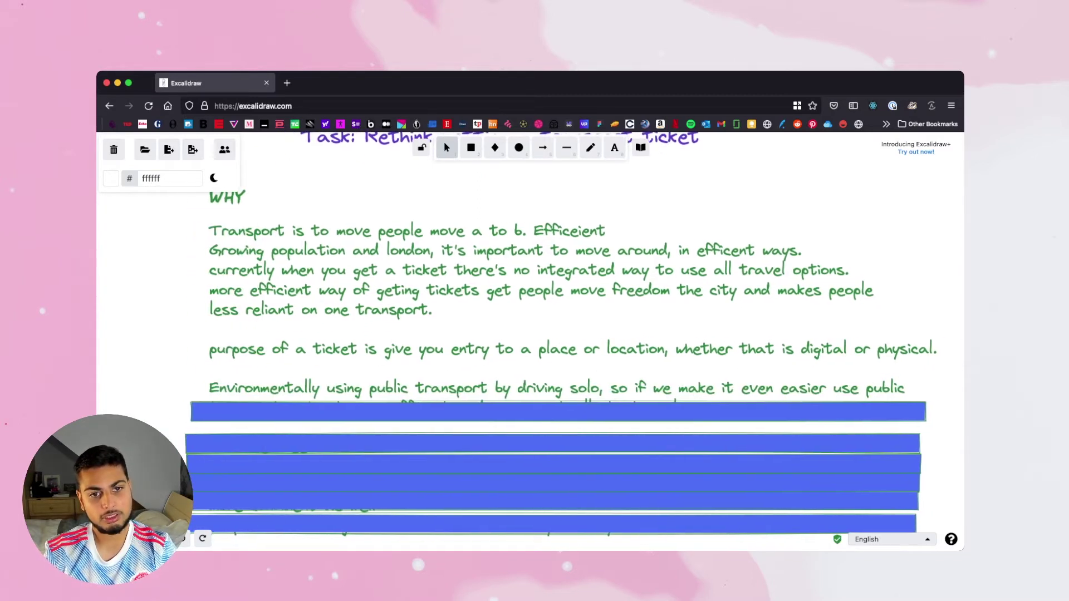
click(558, 412)
key(Delete)
Delete the blue bars covering the customer needs heading and the lines listed beneath it
scroll(558, 345, down, 2)
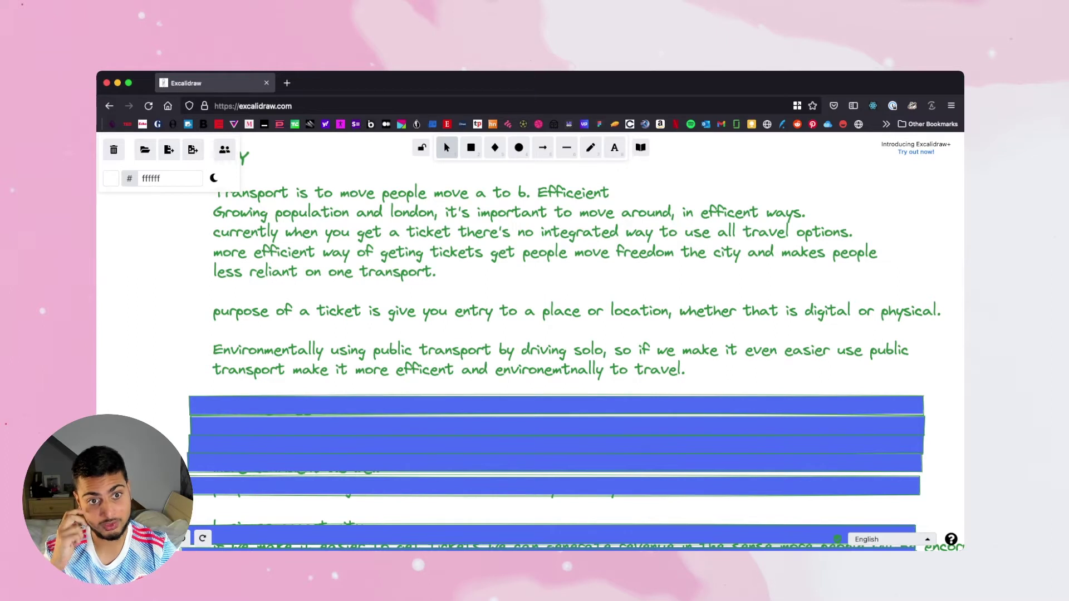
scroll(444, 142, right, 1)
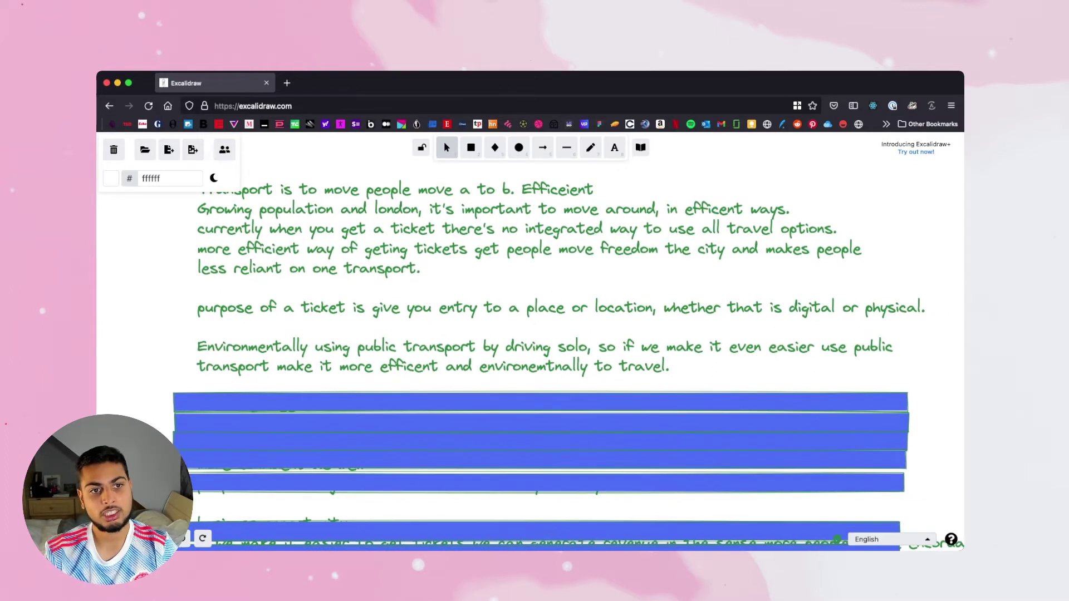
scroll(443, 142, up, 1)
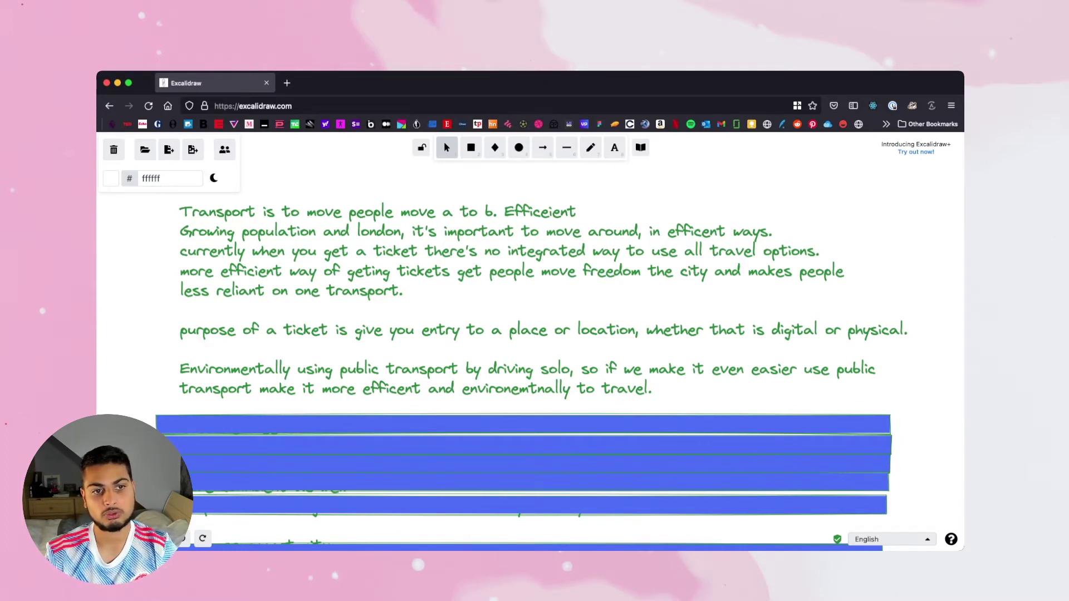
scroll(535, 340, up, 1)
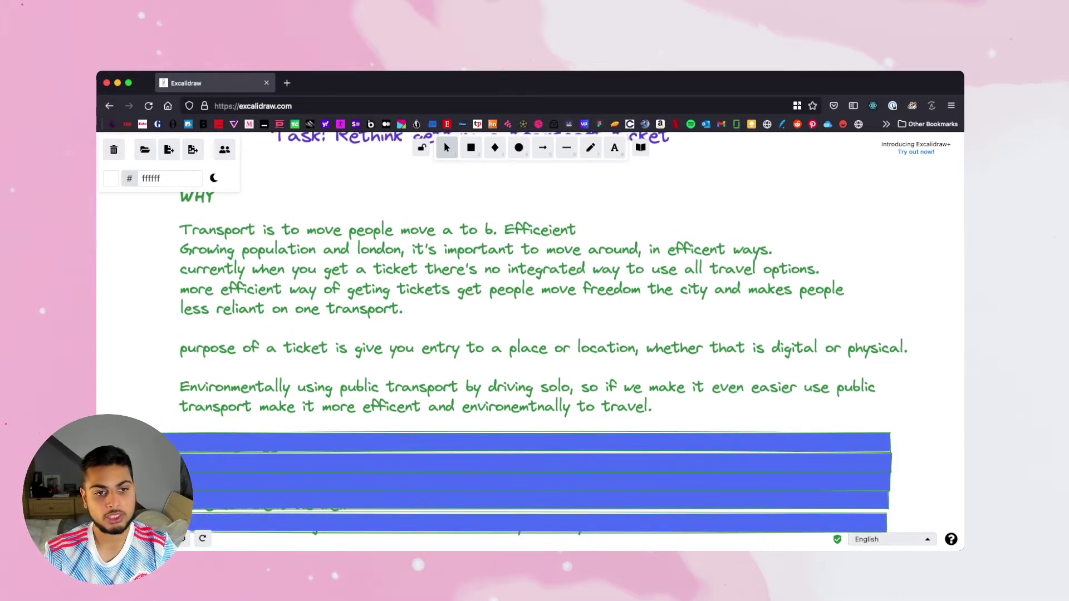
scroll(529, 341, down, 2)
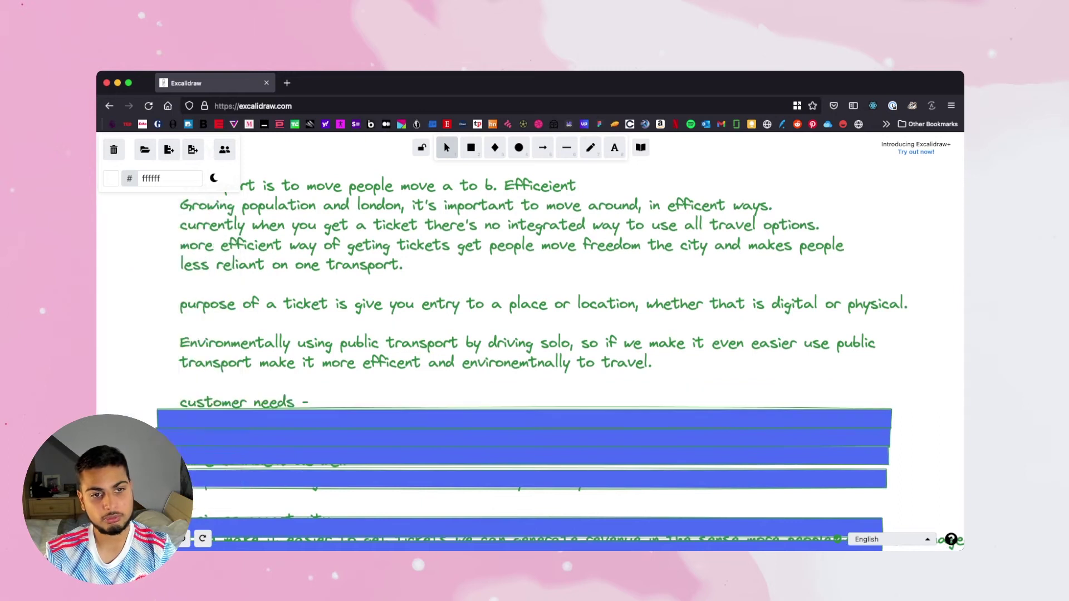
scroll(529, 340, left, 1)
click(546, 419)
key(Delete)
click(546, 438)
key(Delete)
click(545, 457)
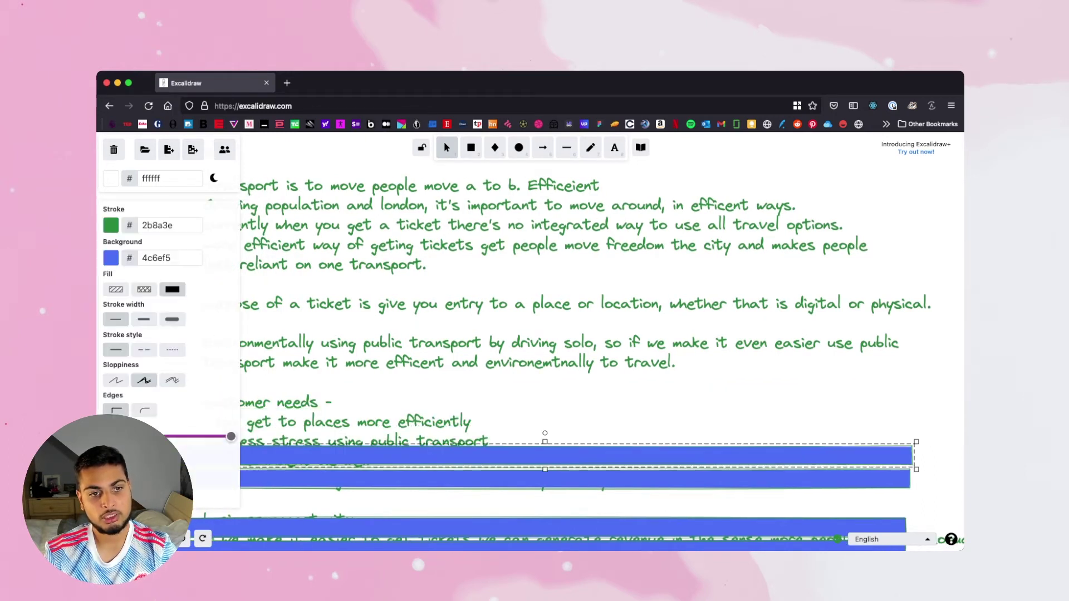
key(Delete)
key(Delete)
scroll(586, 340, down, 2)
scroll(585, 340, left, 1)
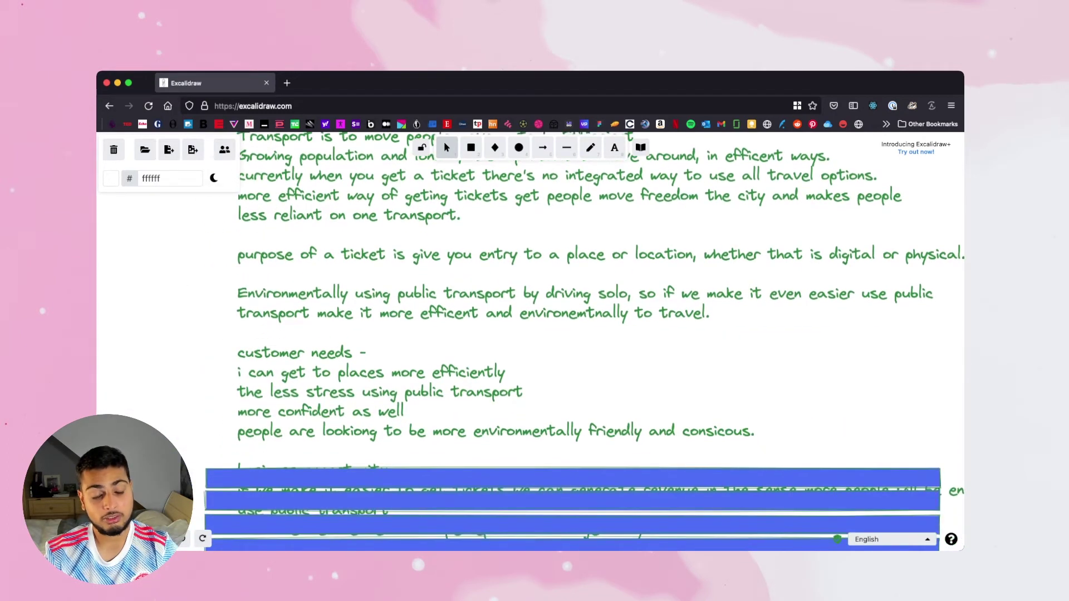
Delete the remaining blue bars covering the business opportunity notes
scroll(584, 340, up, 3)
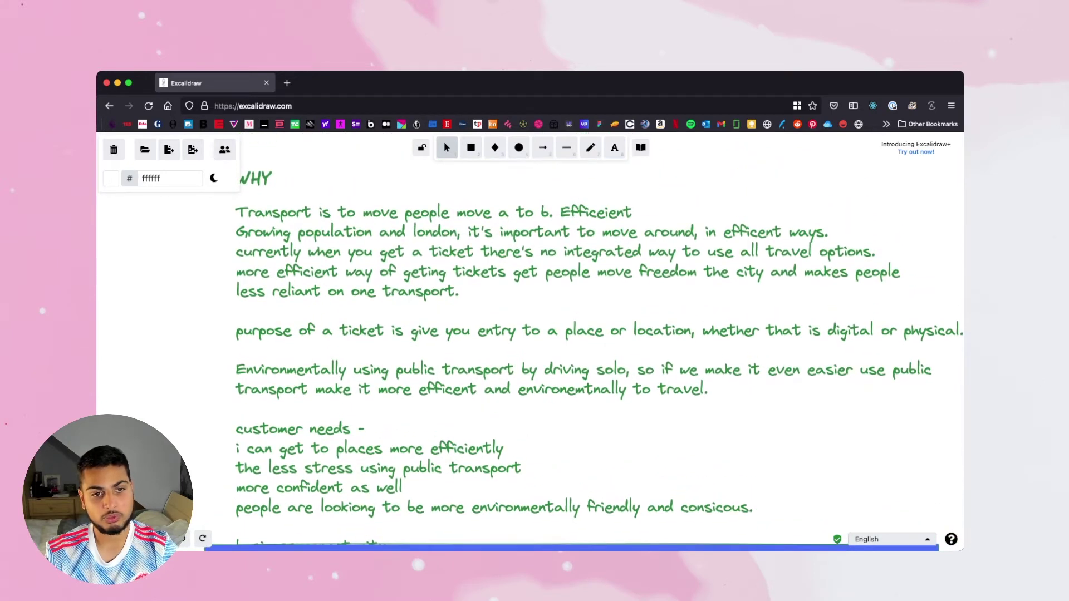
scroll(585, 340, down, 2)
scroll(586, 341, down, 1)
scroll(585, 341, right, 1)
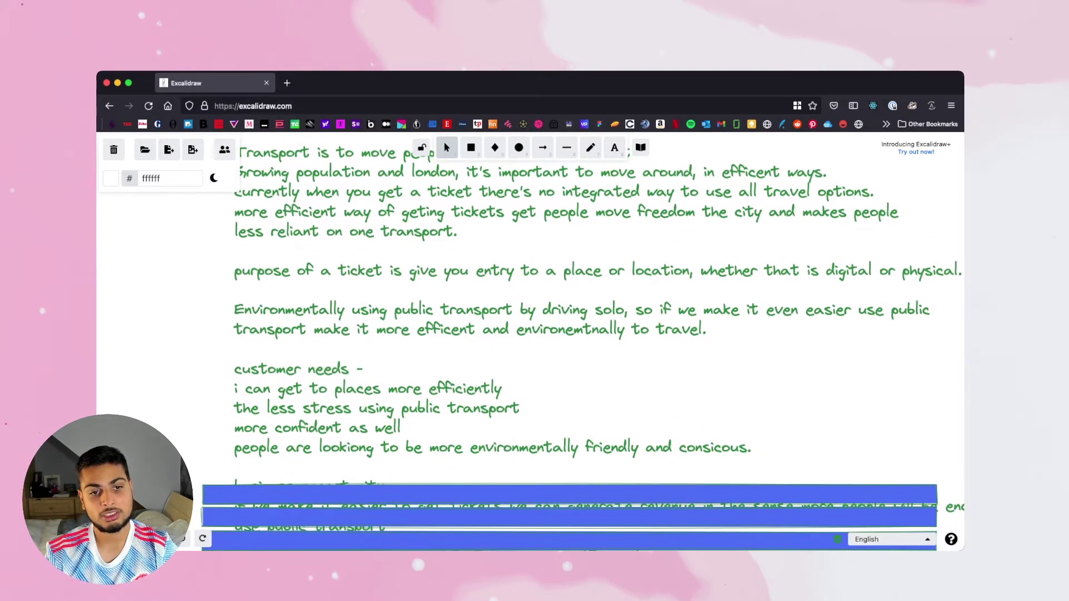
scroll(585, 340, down, 2)
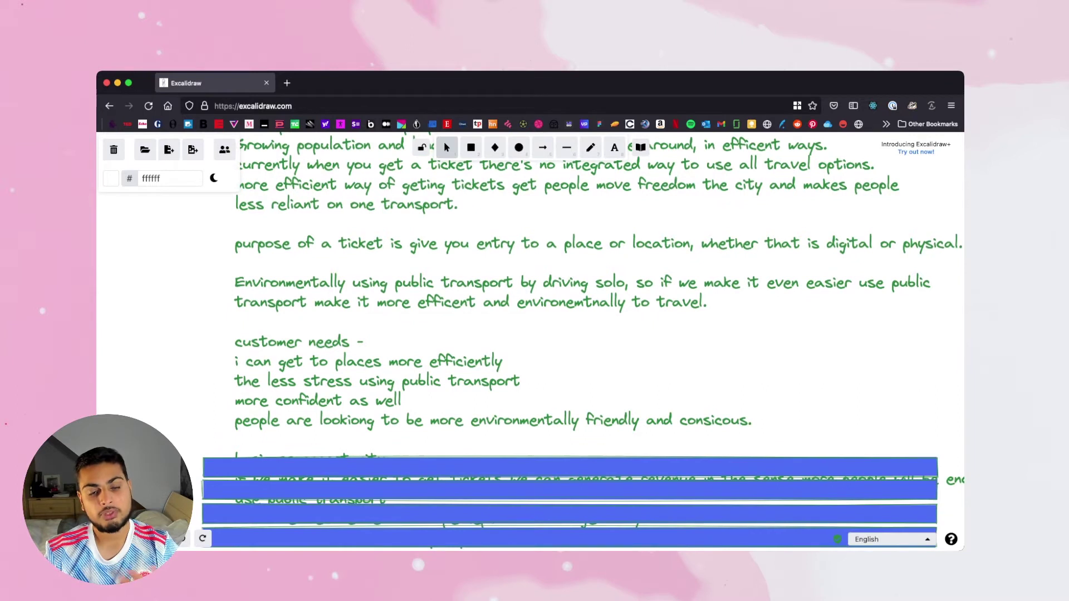
scroll(584, 340, right, 2)
scroll(585, 340, up, 1)
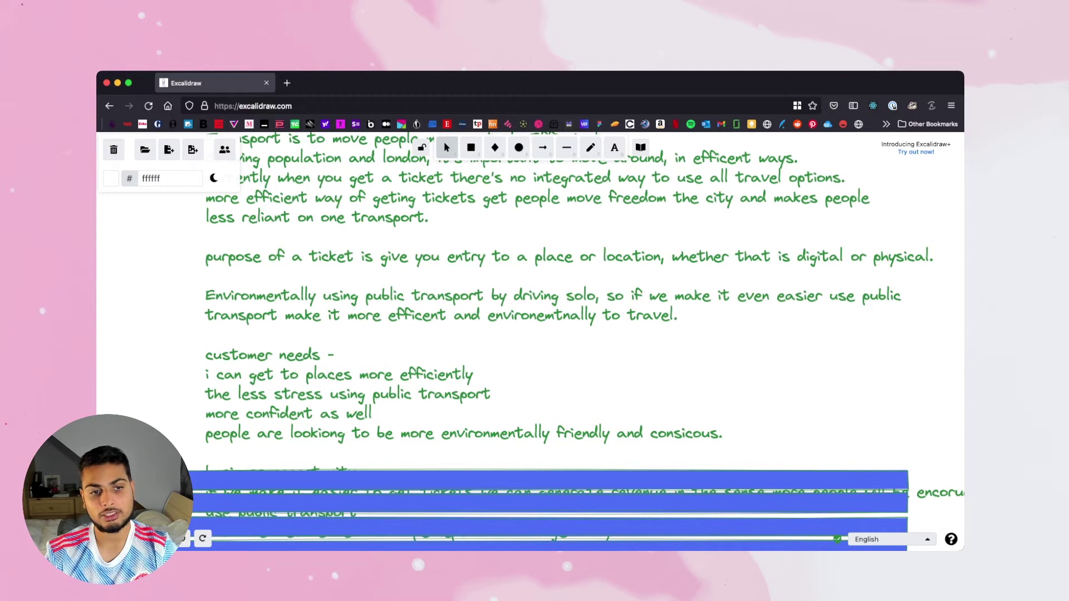
scroll(444, 141, down, 2)
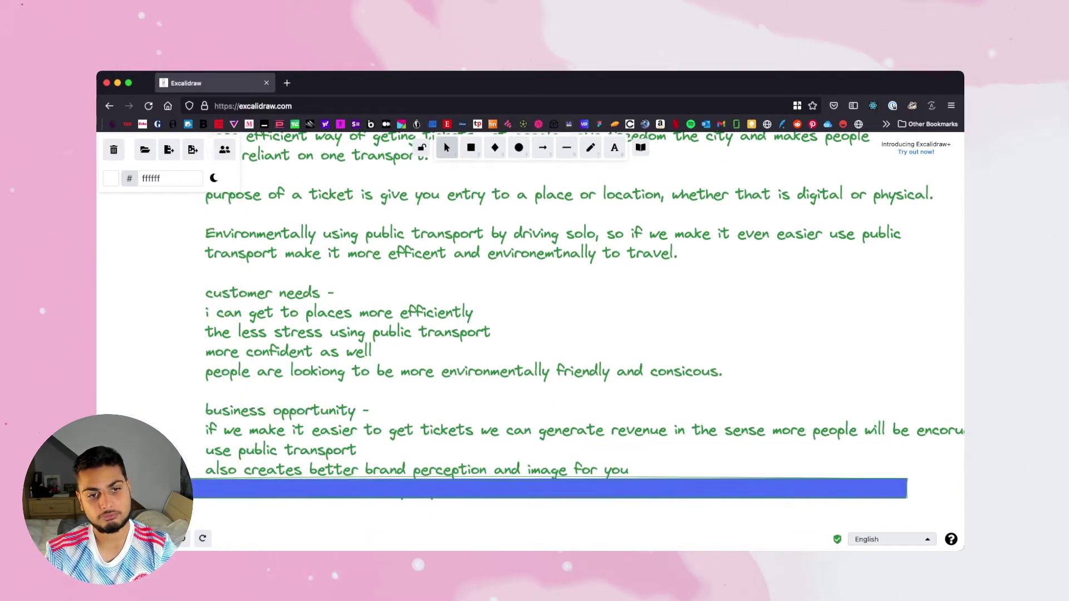
scroll(444, 141, down, 1)
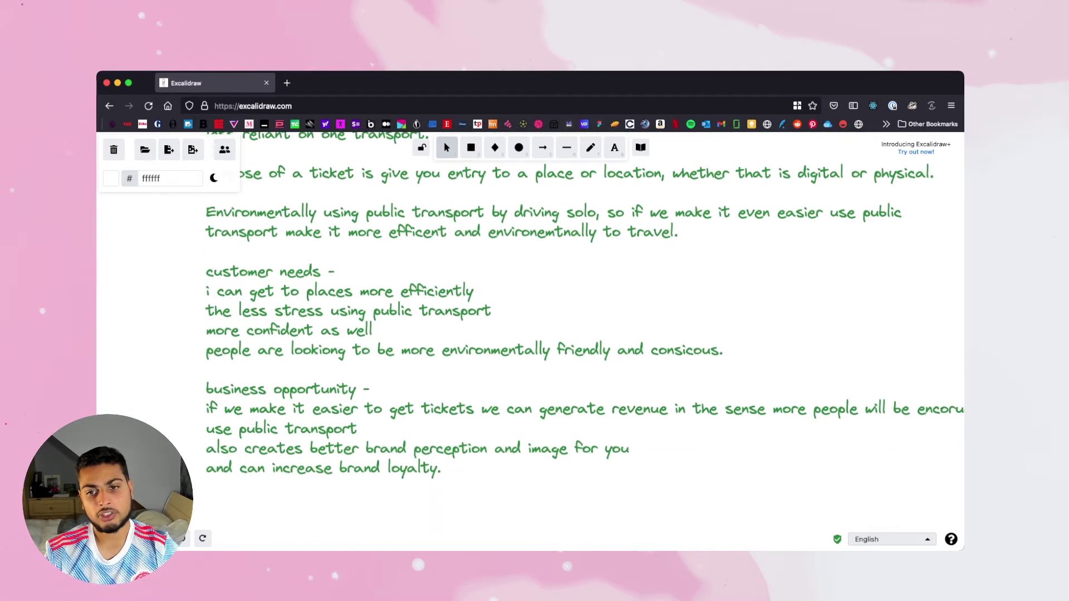
Review the WHY notes, from the business opportunity section back up to the task title
scroll(444, 141, right, 2)
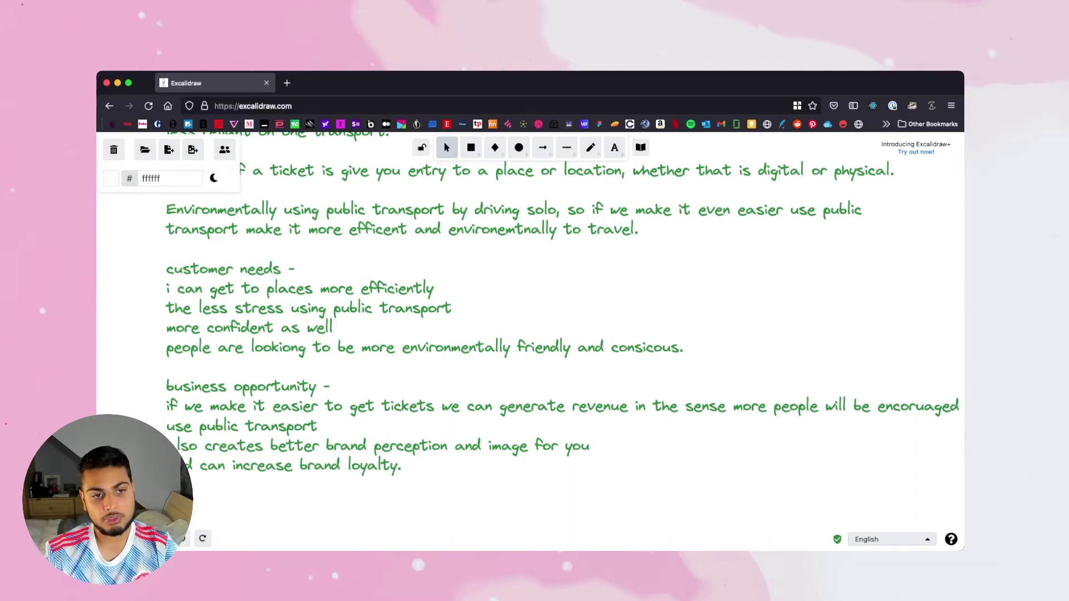
scroll(529, 334, right, 1)
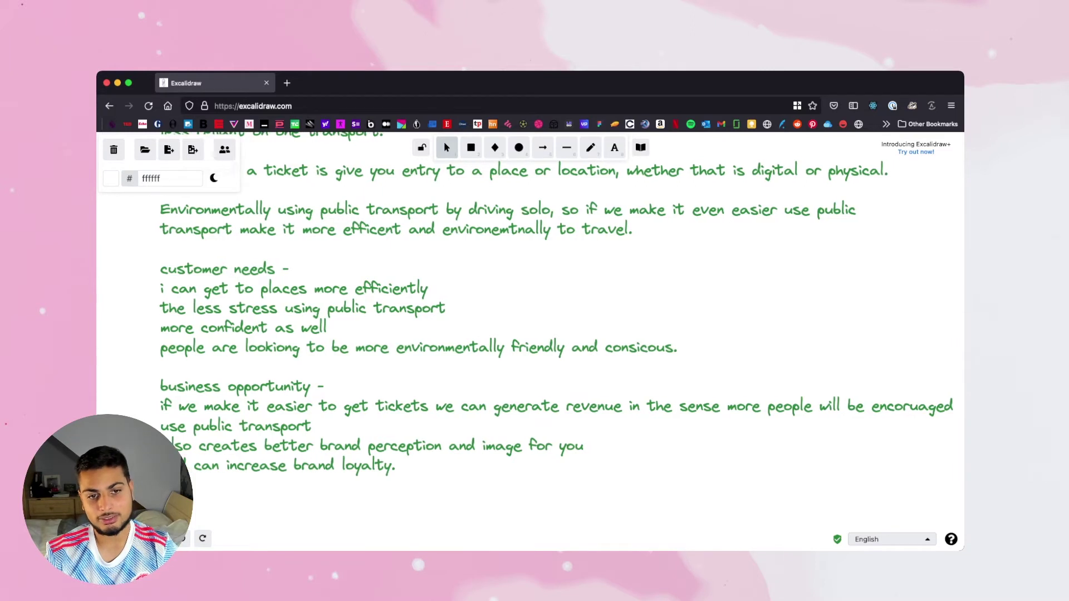
scroll(529, 335, down, 2)
scroll(529, 334, right, 2)
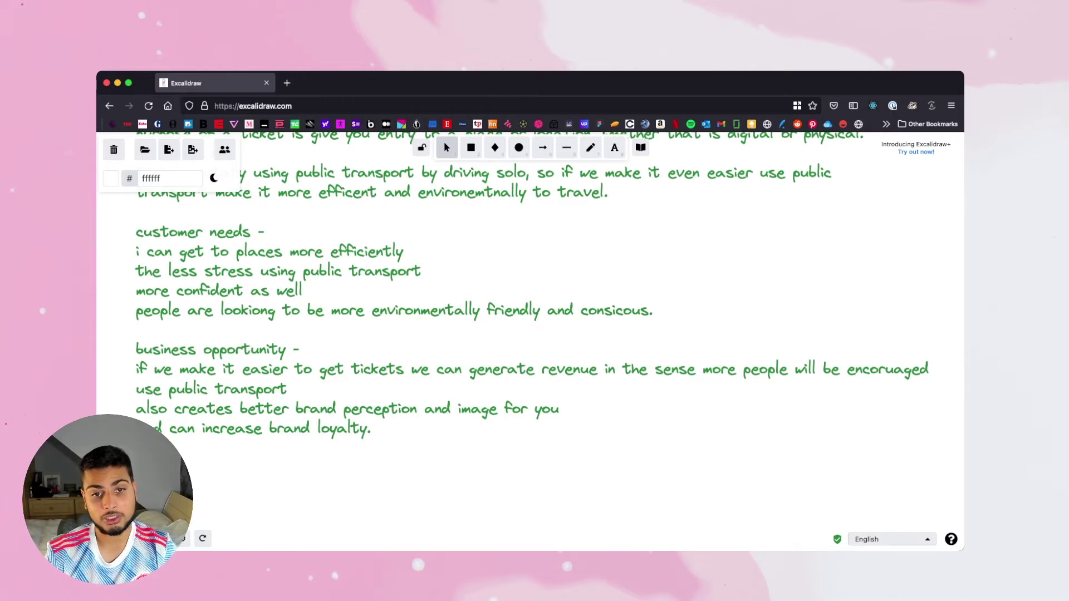
scroll(548, 286, left, 2)
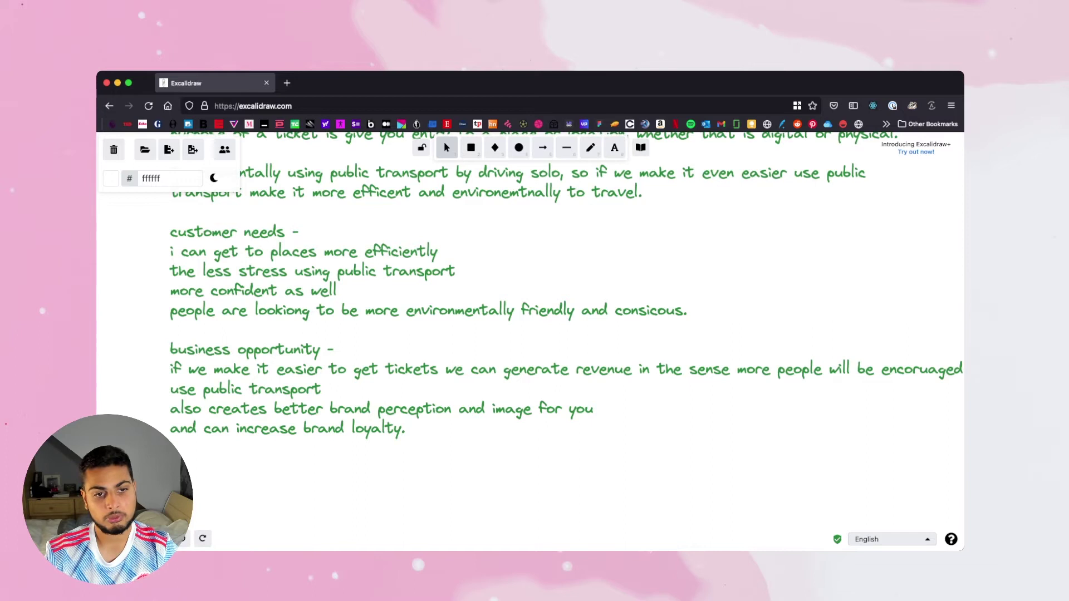
scroll(567, 290, up, 1)
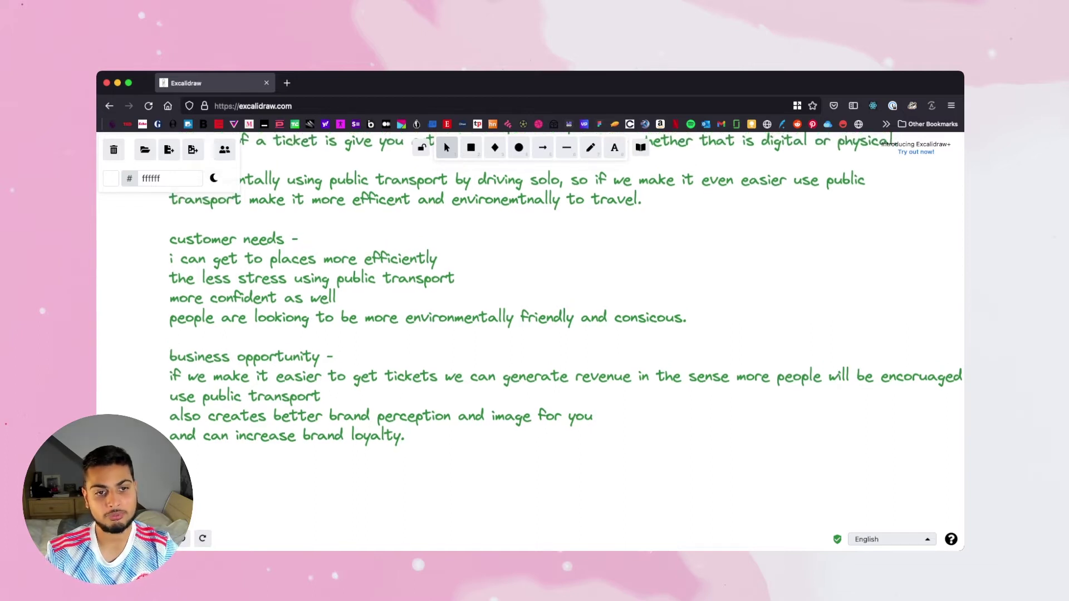
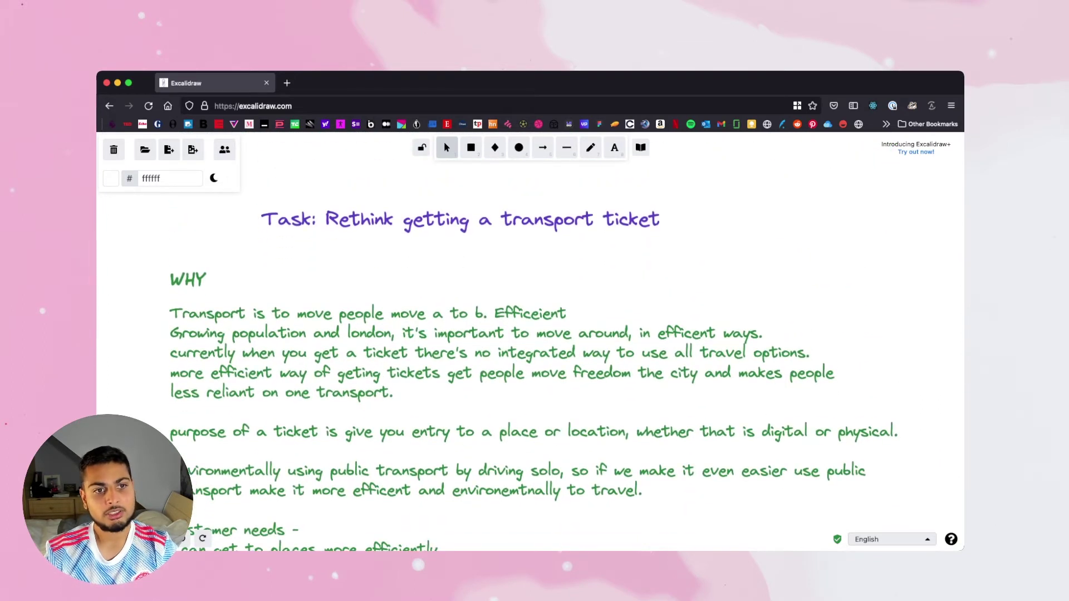
scroll(530, 334, down, 1)
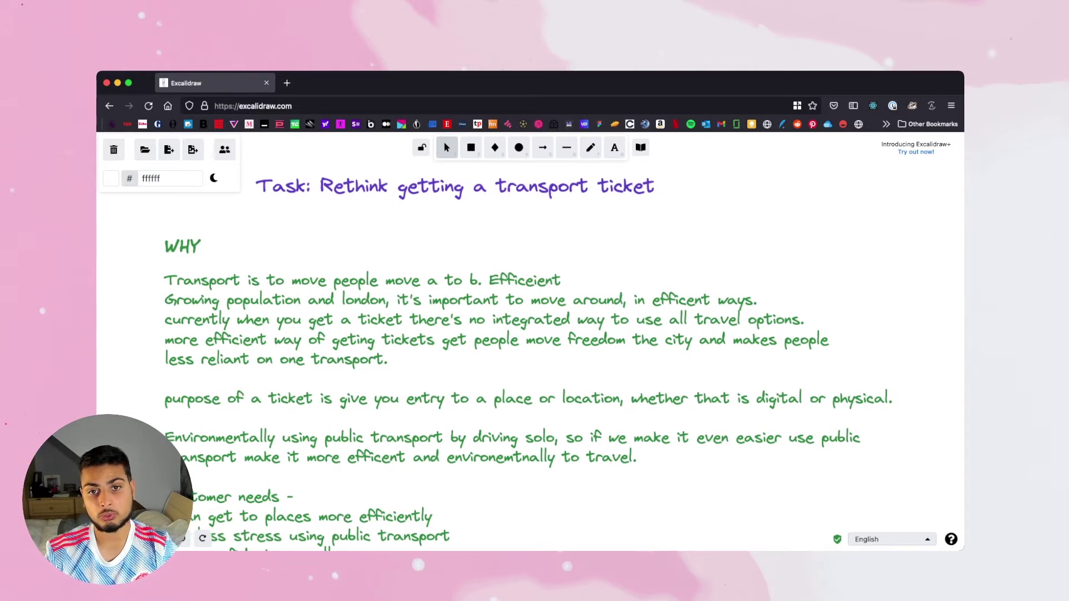
scroll(520, 364, right, 2)
scroll(501, 362, up, 1)
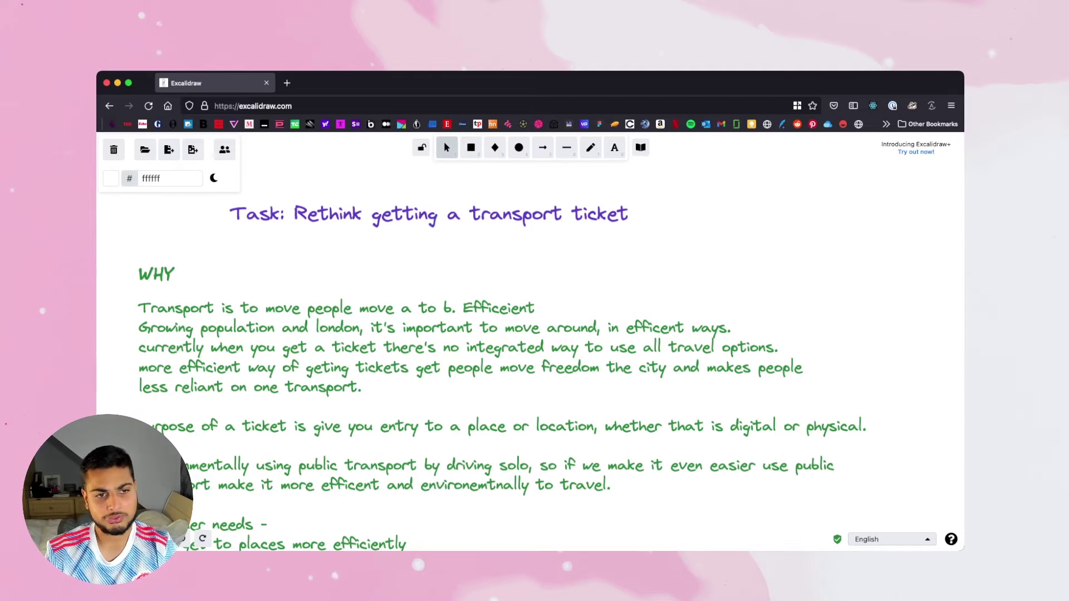
scroll(501, 368, down, 1)
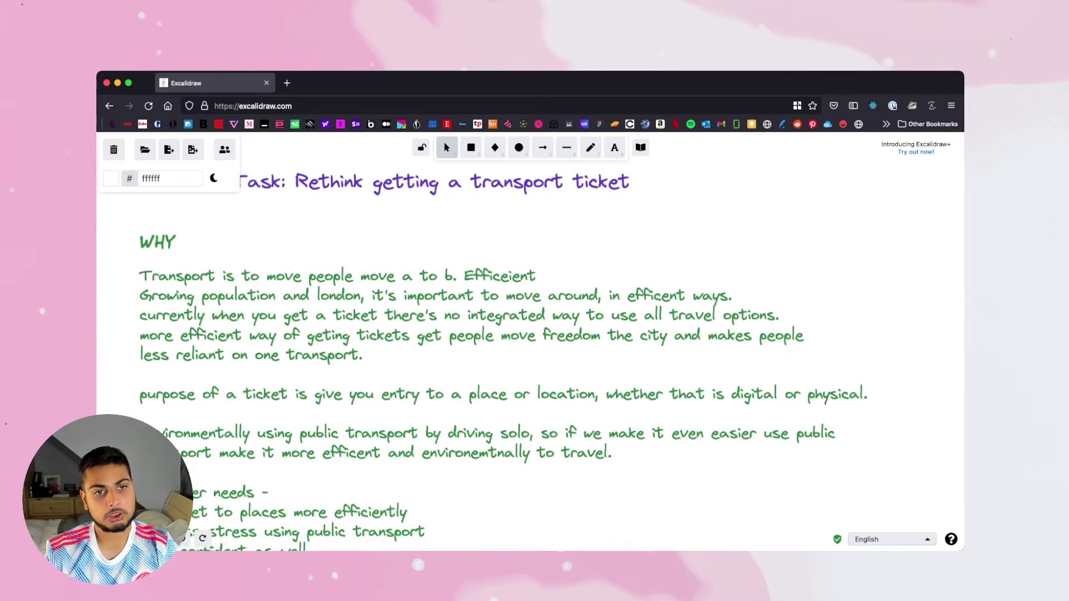
scroll(501, 362, up, 1)
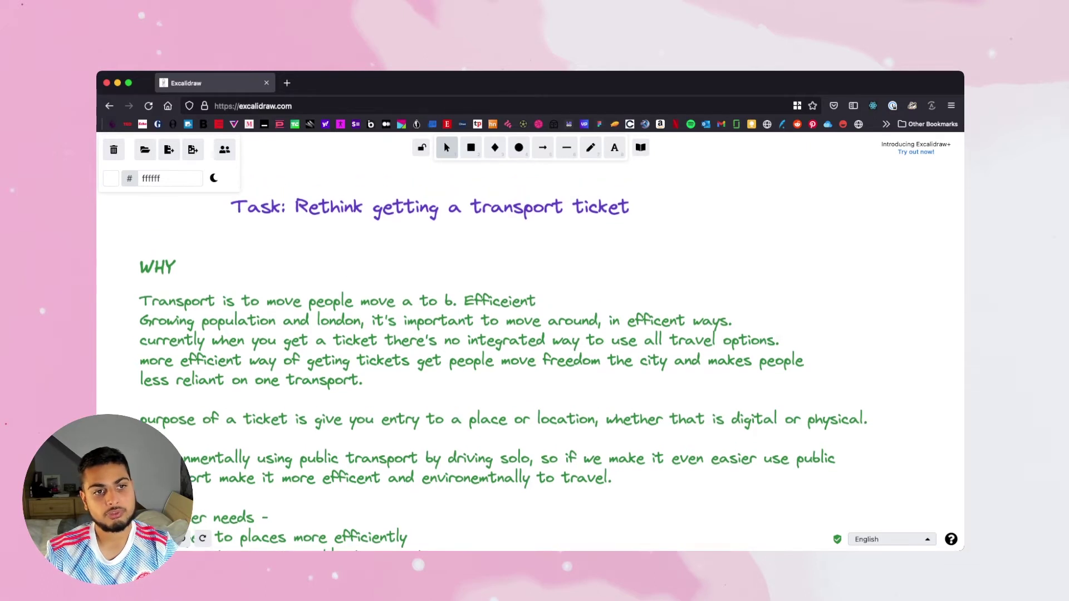
scroll(501, 367, right, 1)
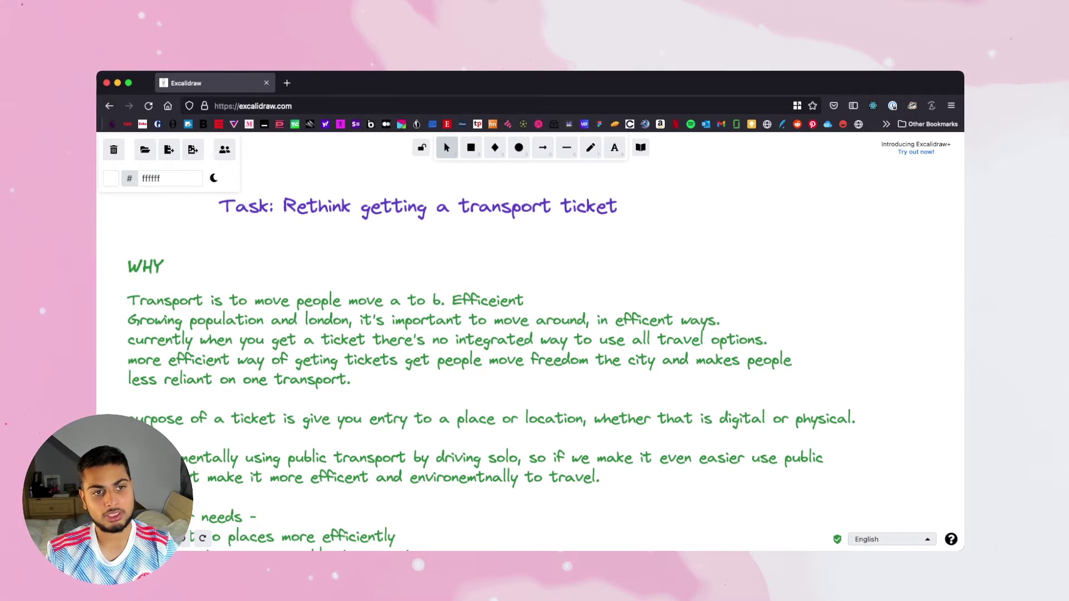
scroll(501, 369, left, 2)
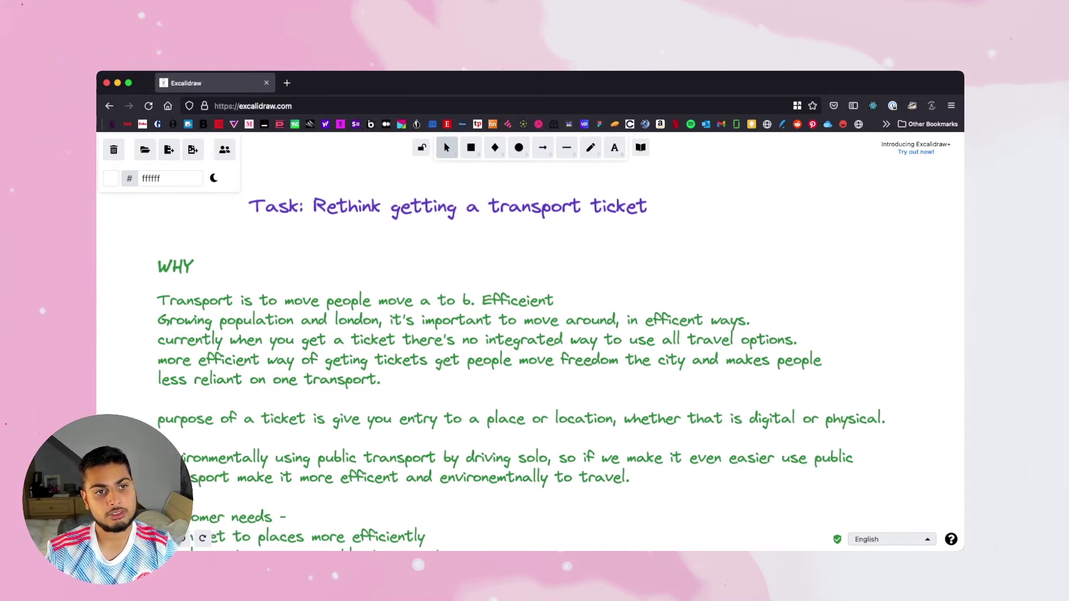
Delete the large blue block covering the notes beneath the Who heading
scroll(529, 345, right, 10)
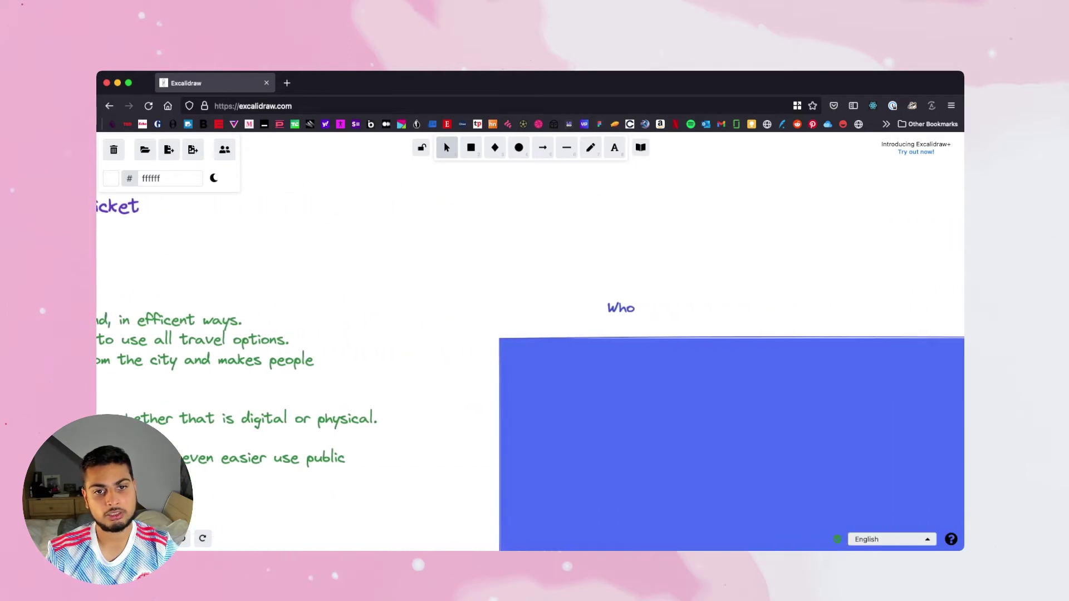
scroll(529, 346, down, 3)
scroll(529, 345, right, 4)
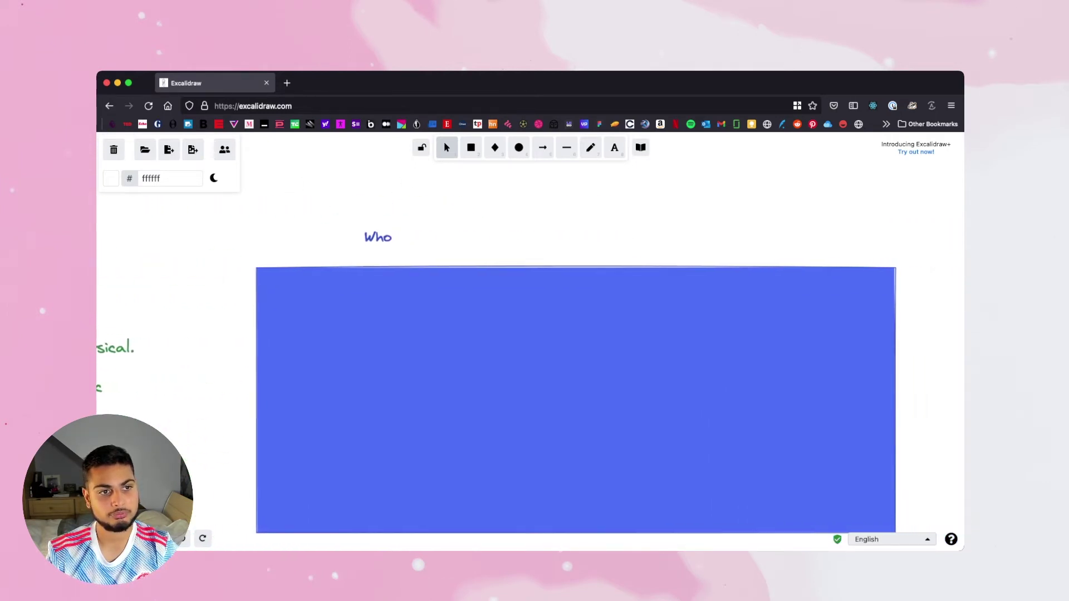
scroll(558, 345, right, 1)
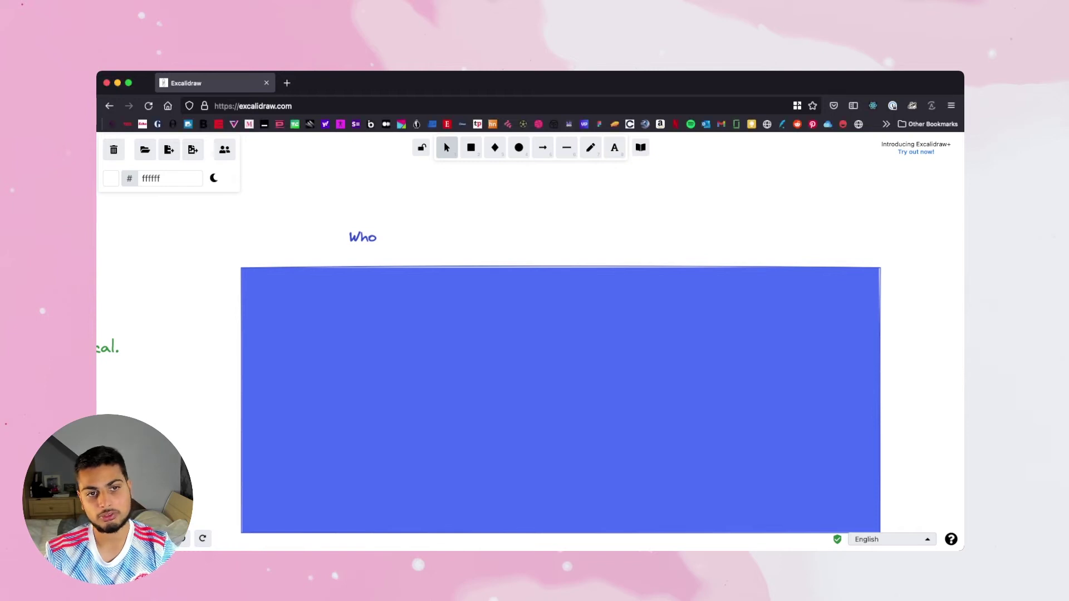
click(560, 400)
key(Delete)
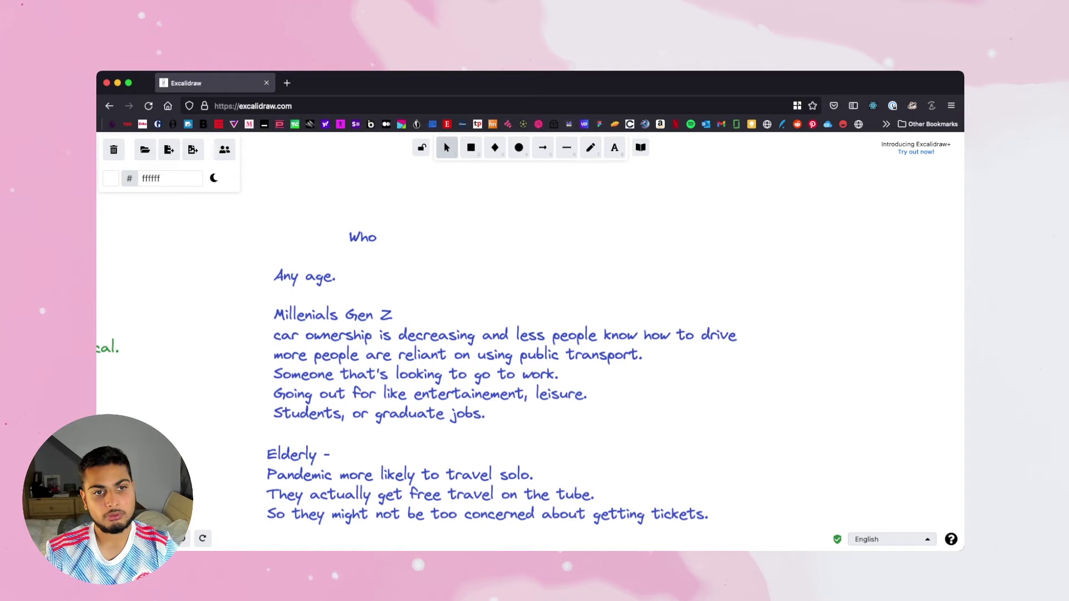
Review the Who notes on any age, Millenials Gen Z and Elderly travellers, down to the Why heading beneath them
scroll(423, 378, left, 3)
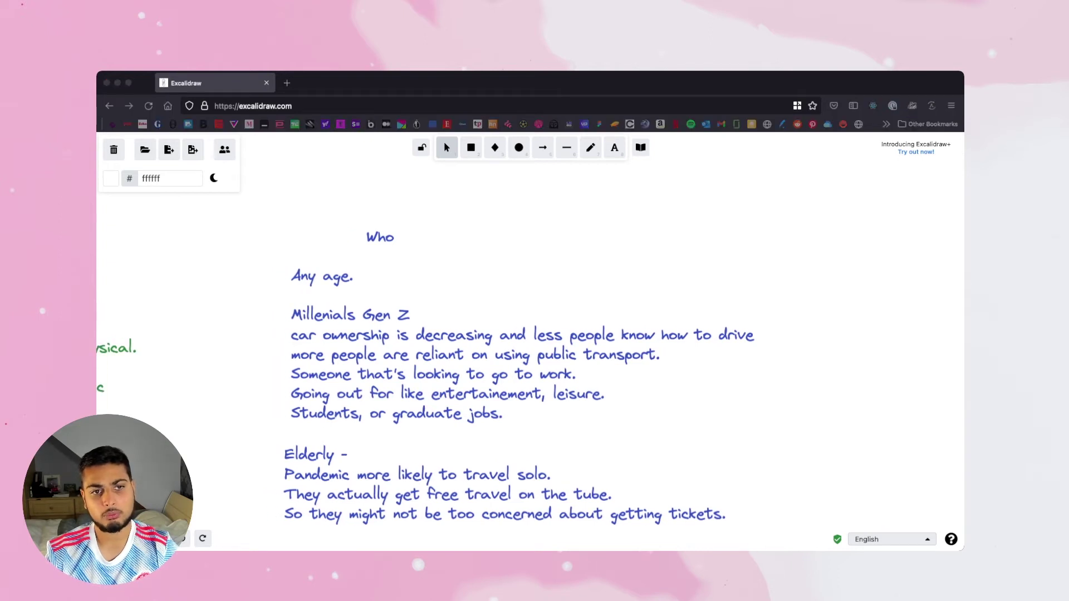
scroll(439, 378, left, 3)
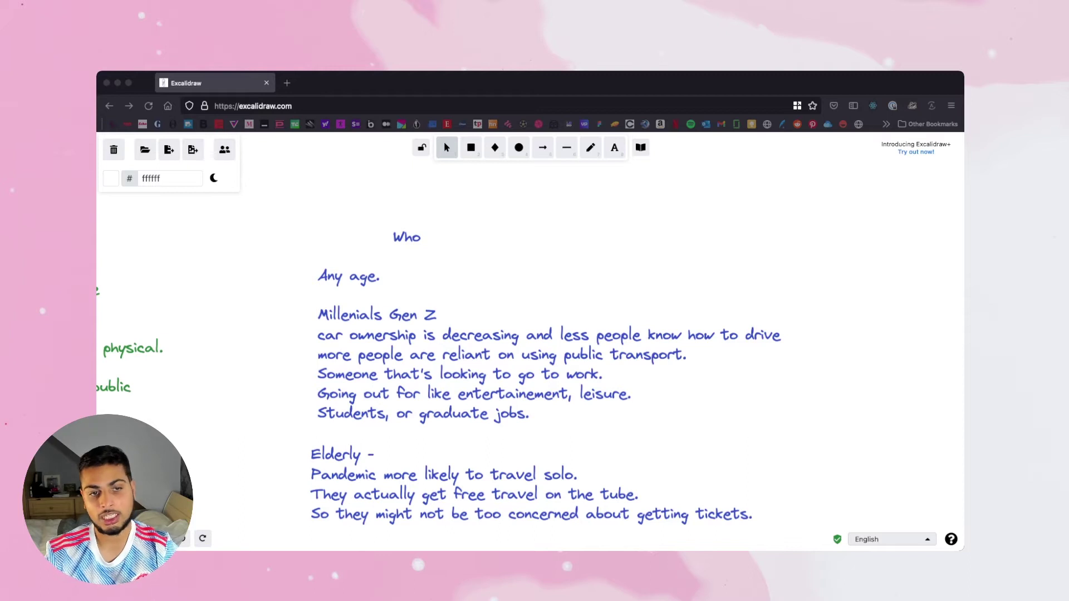
key(super+Tab)
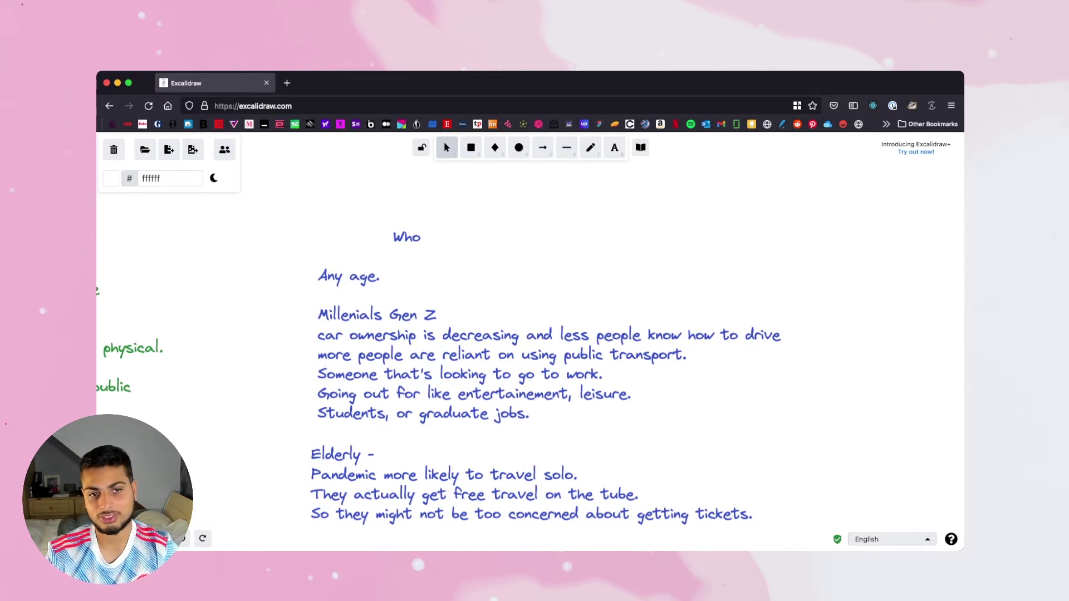
scroll(535, 357, down, 1)
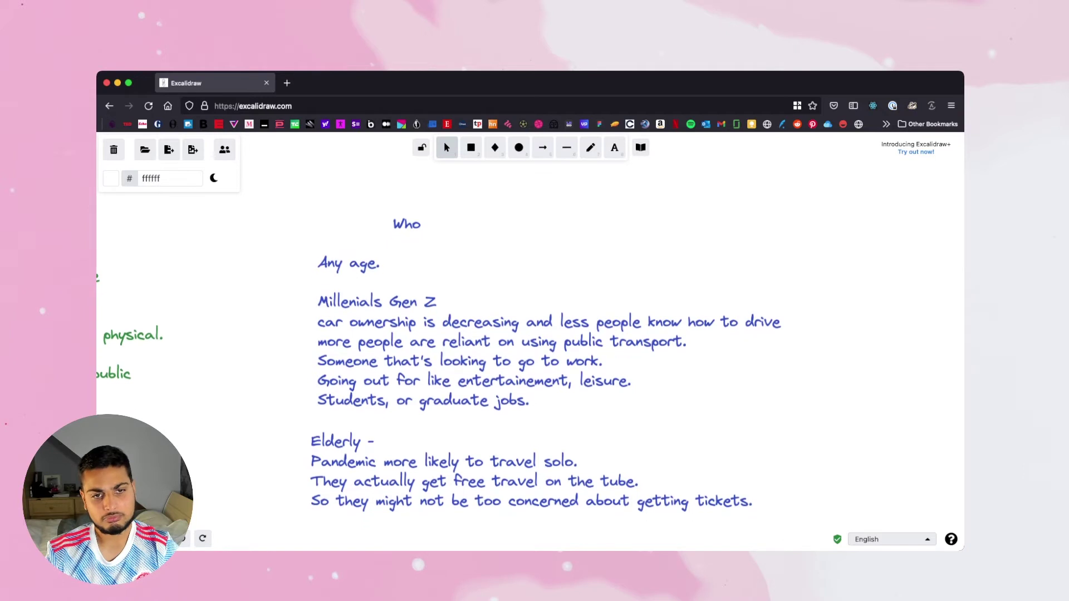
scroll(535, 357, left, 3)
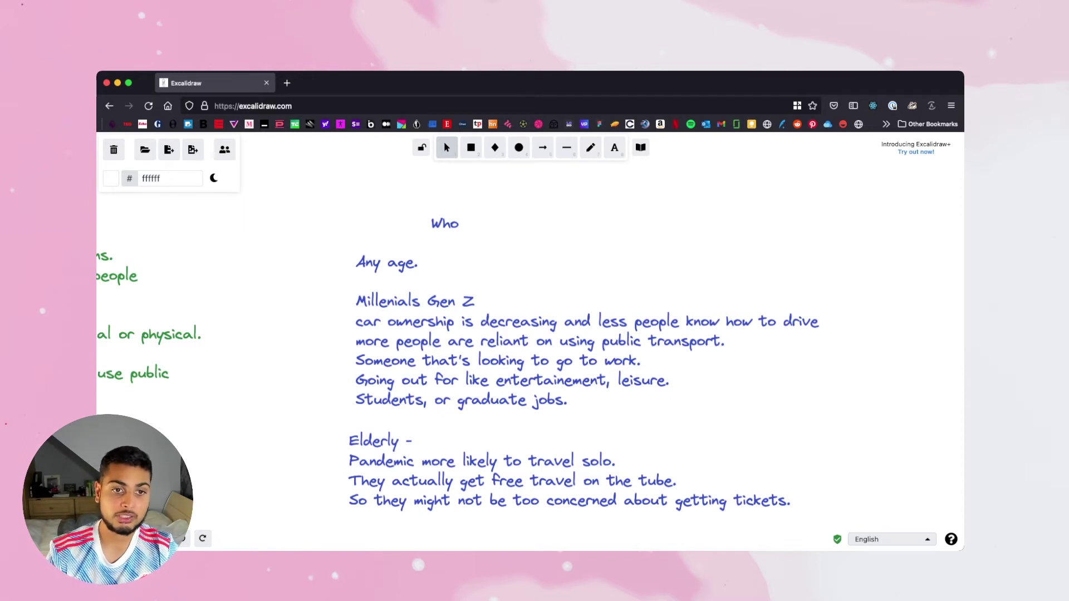
scroll(534, 335, down, 3)
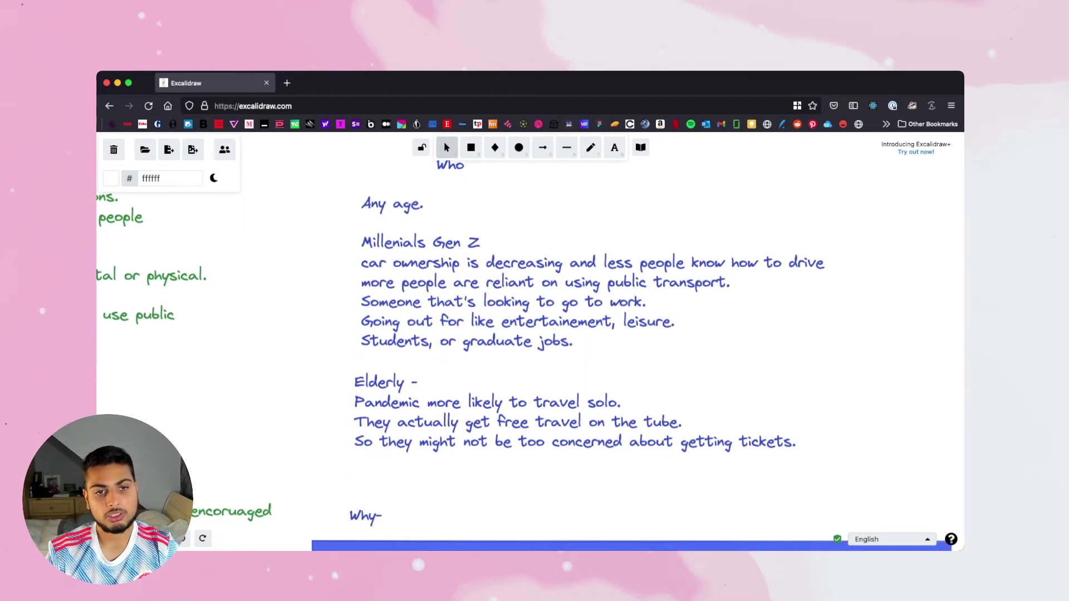
scroll(524, 355, up, 2)
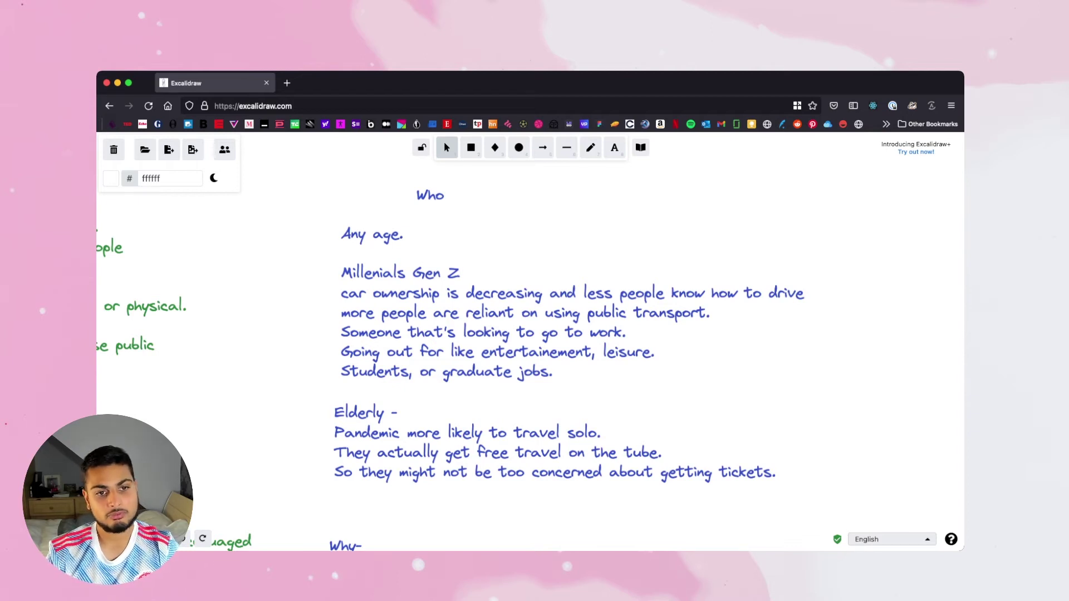
scroll(512, 334, down, 3)
scroll(513, 334, up, 4)
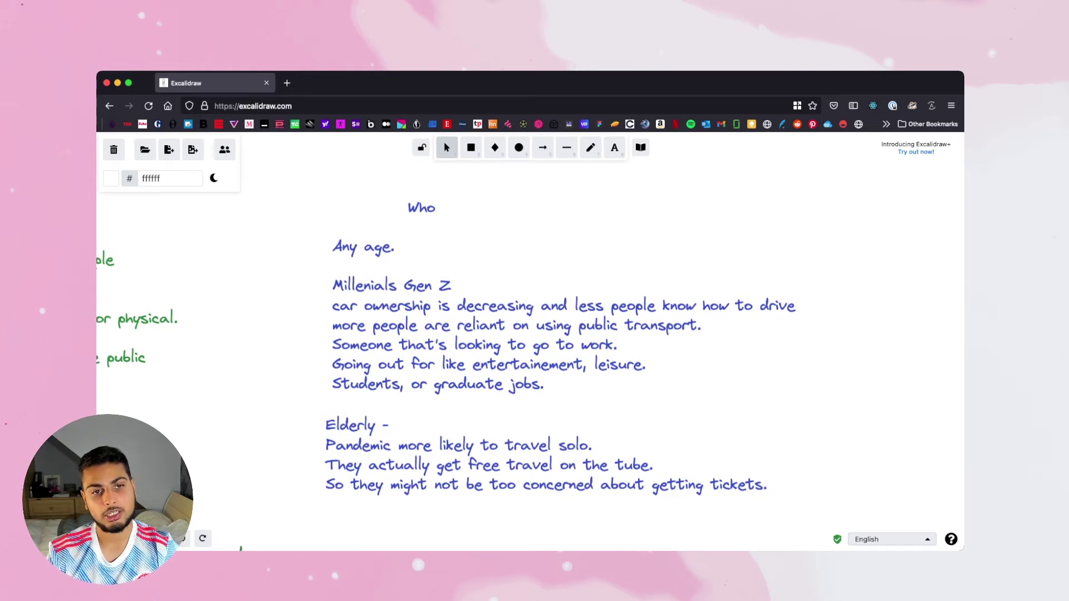
scroll(529, 334, down, 1)
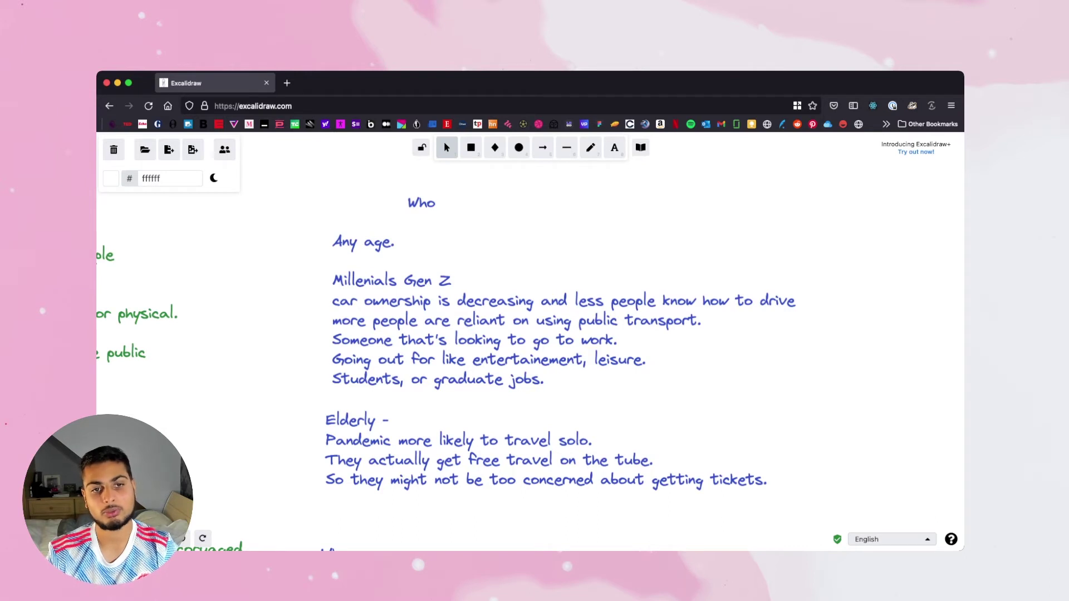
scroll(536, 334, left, 2)
scroll(535, 334, up, 2)
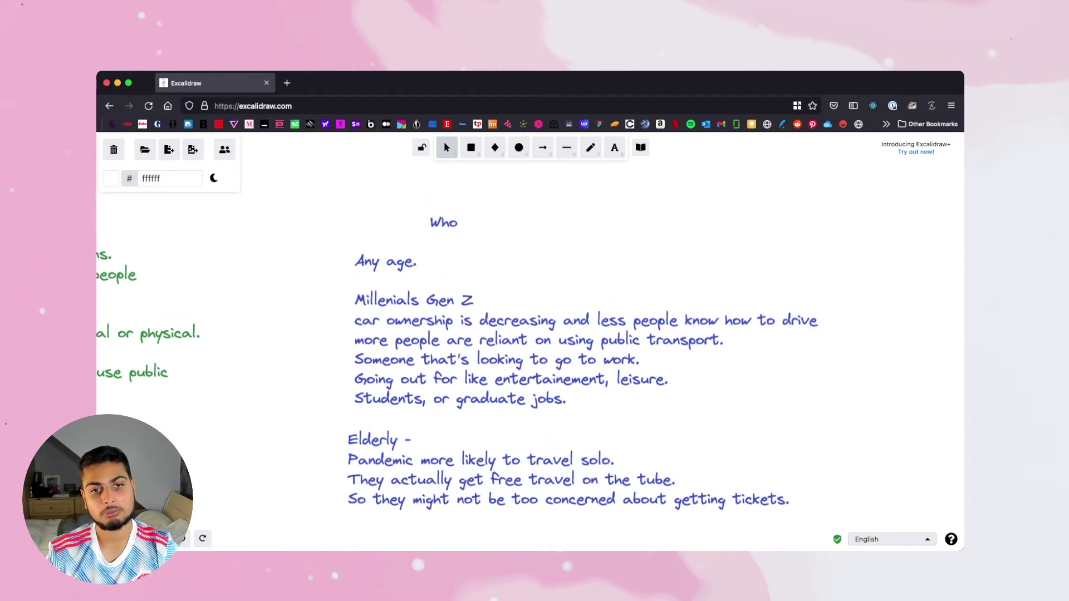
scroll(534, 335, down, 5)
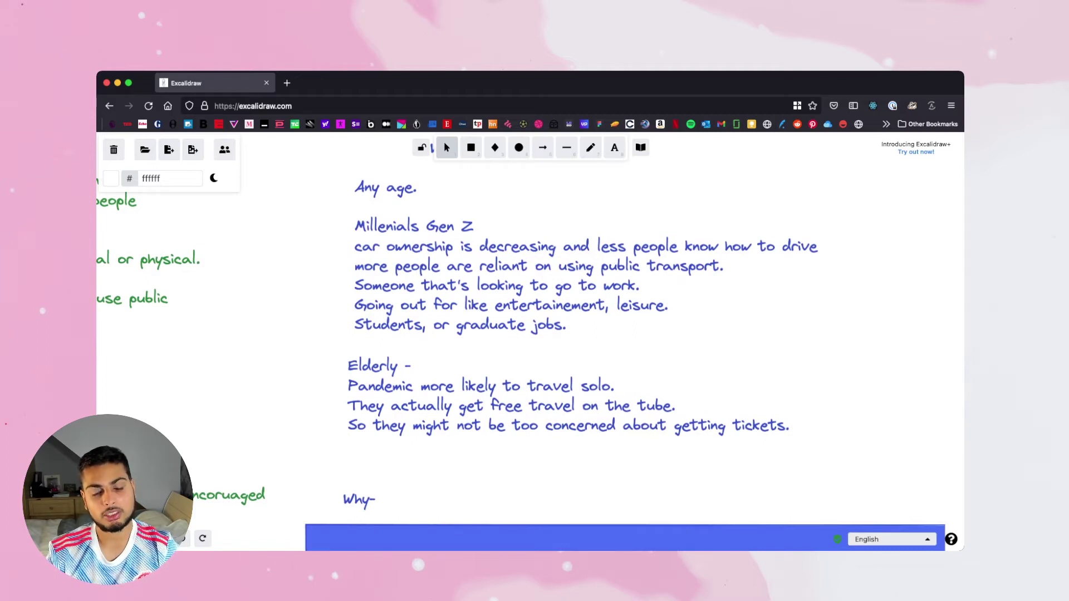
scroll(521, 362, up, 2)
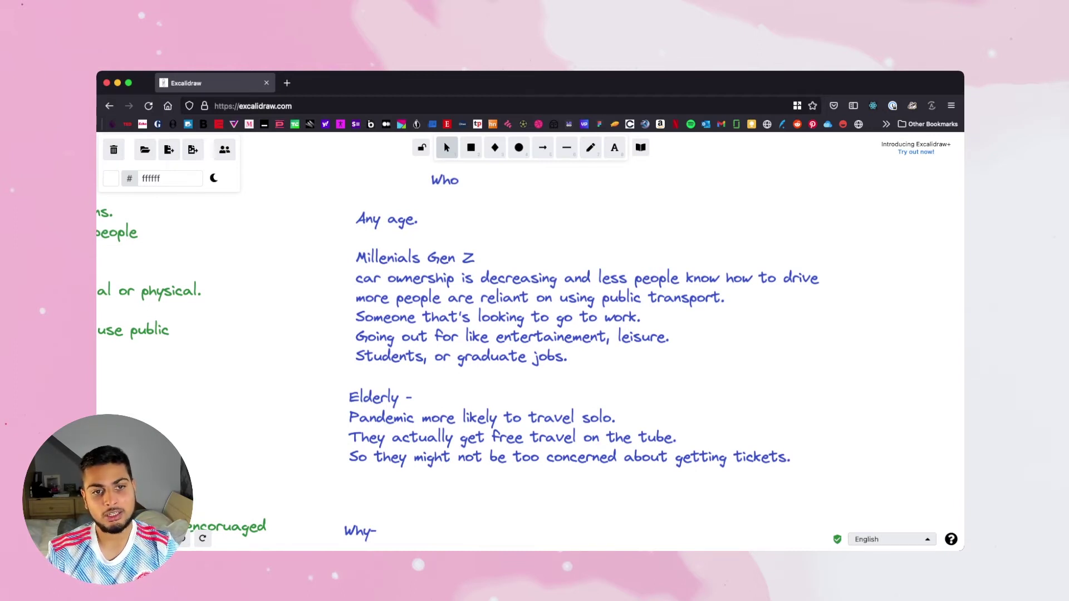
scroll(521, 362, up, 1)
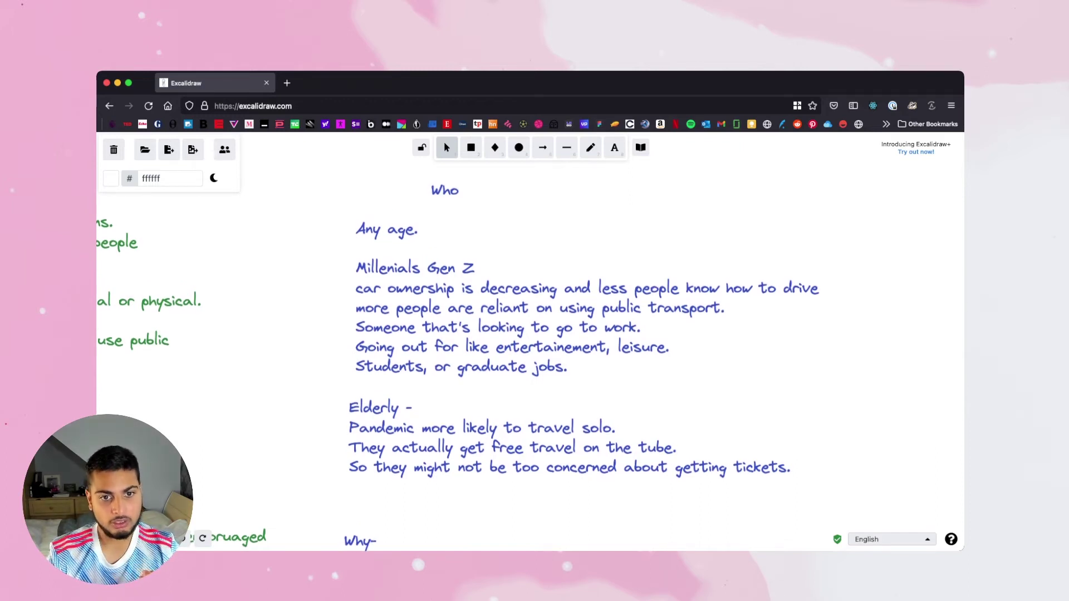
scroll(521, 362, down, 1)
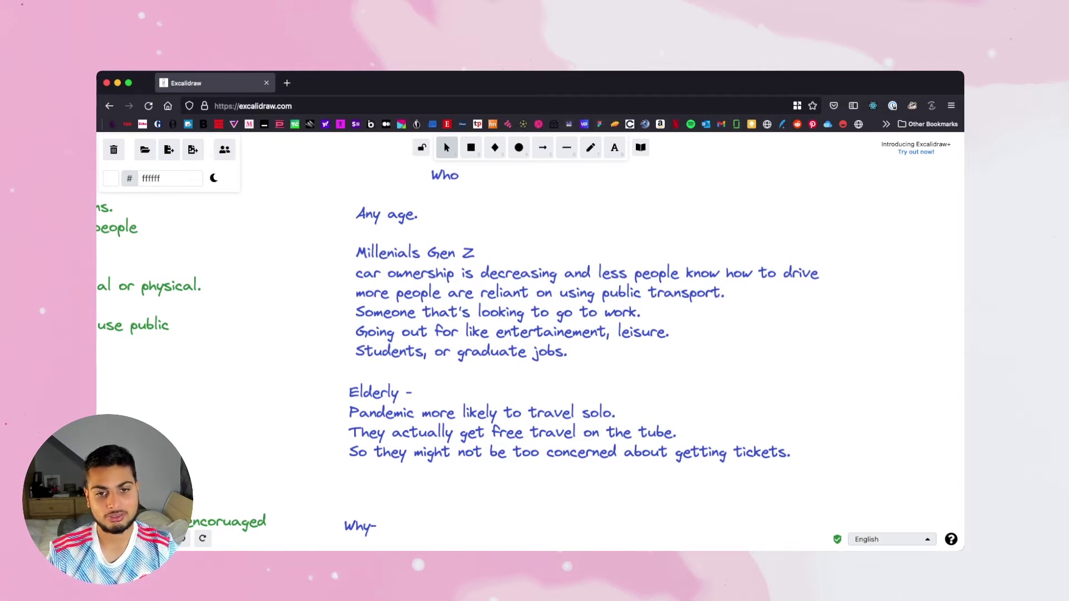
scroll(529, 334, down, 2)
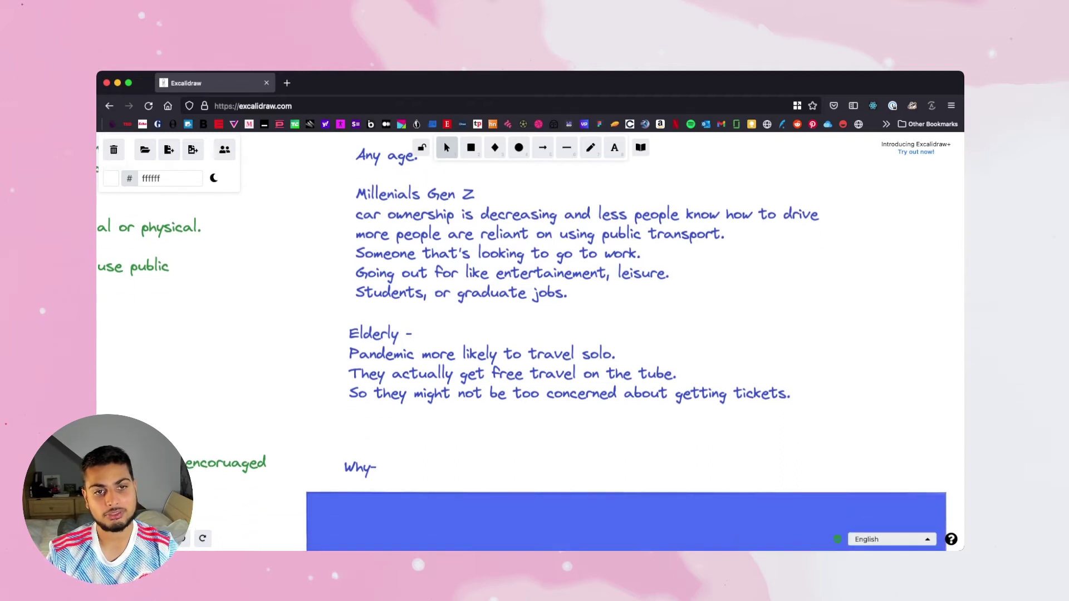
scroll(529, 334, up, 4)
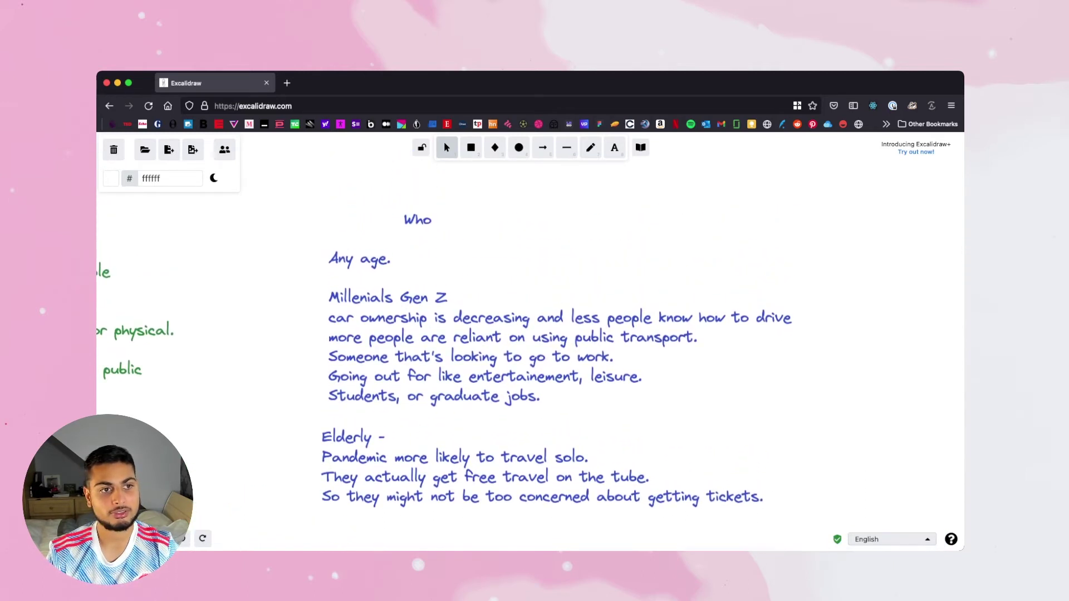
Revisit the task title and the green WHY notes down to the customer needs lines
scroll(529, 334, left, 15)
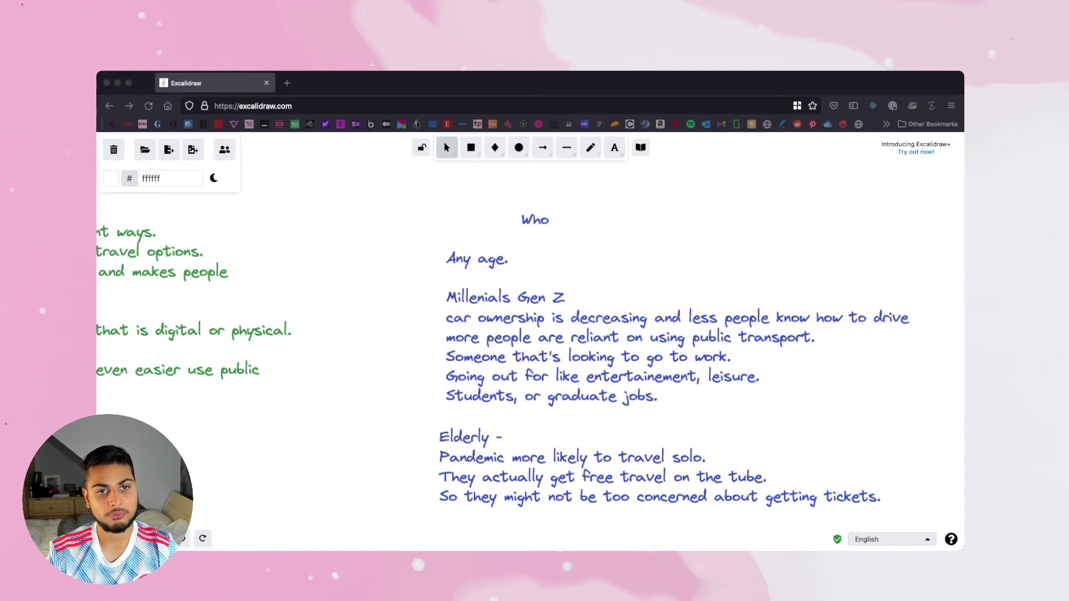
scroll(529, 335, up, 3)
scroll(529, 335, right, 1)
scroll(529, 334, right, 3)
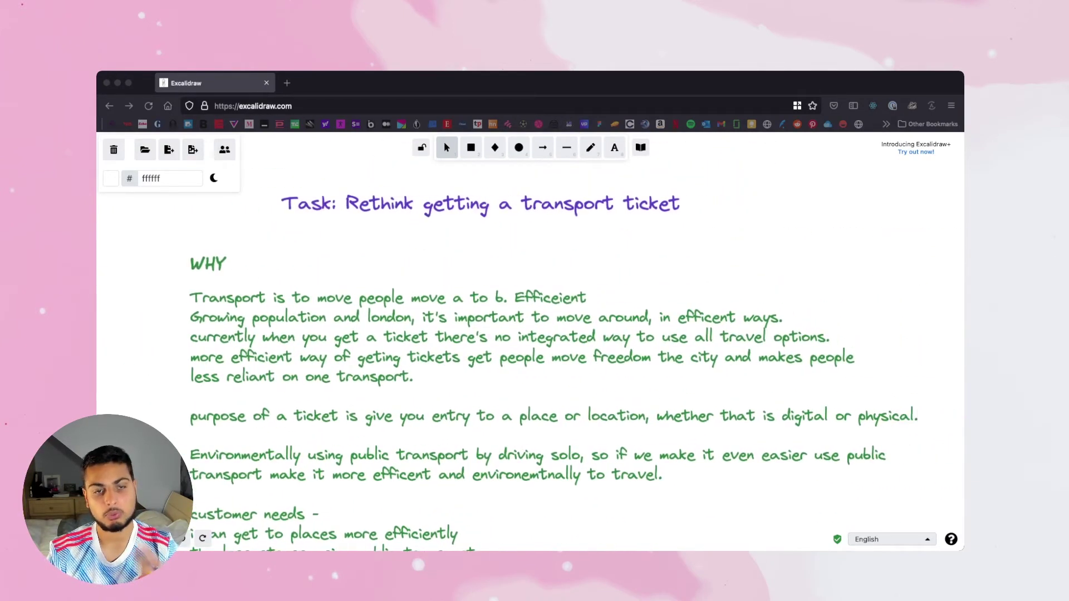
scroll(529, 335, left, 4)
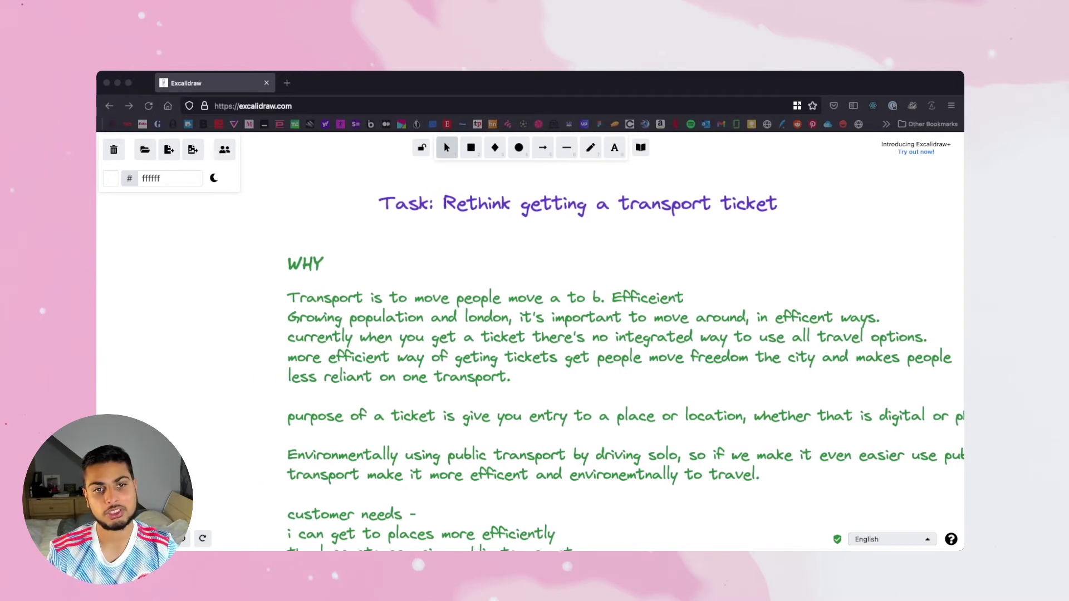
scroll(529, 334, down, 1)
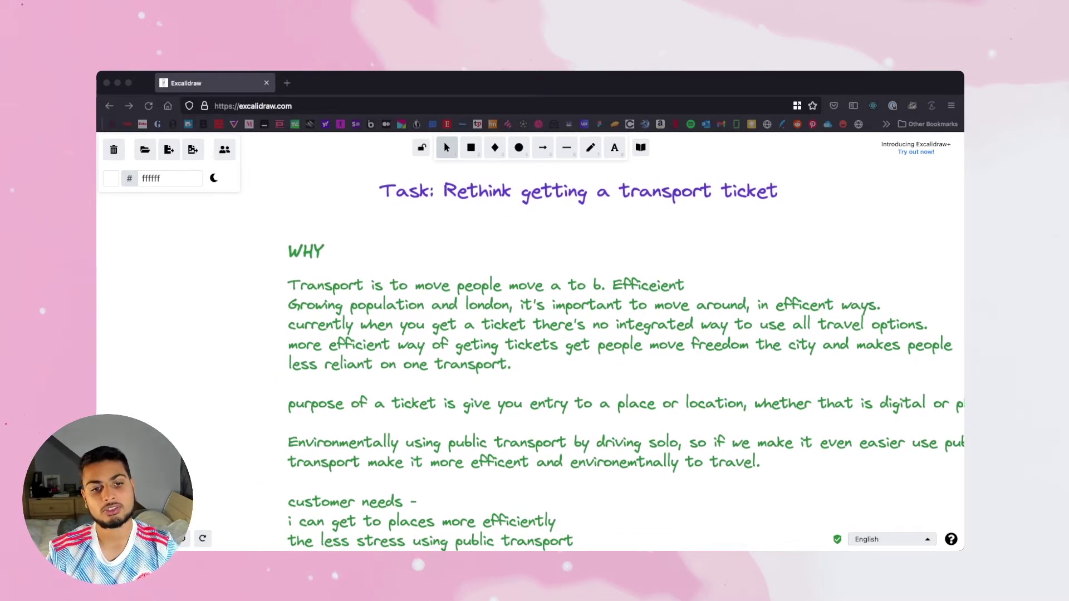
scroll(529, 334, down, 2)
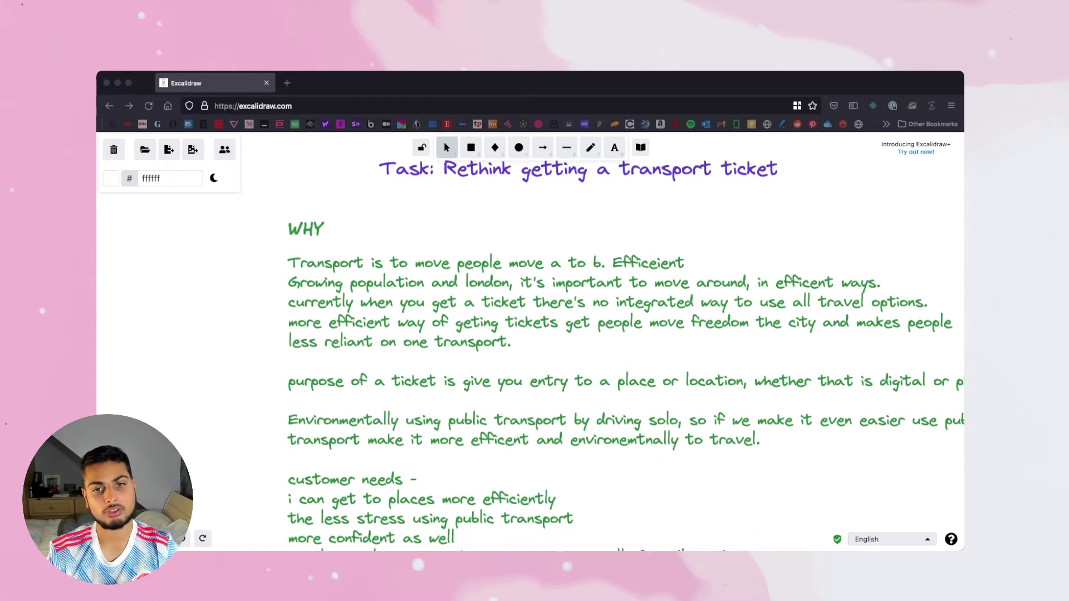
Delete the large blue block covering the notes beneath the blue Why heading
scroll(528, 334, down, 6)
scroll(529, 335, right, 15)
scroll(529, 334, right, 2)
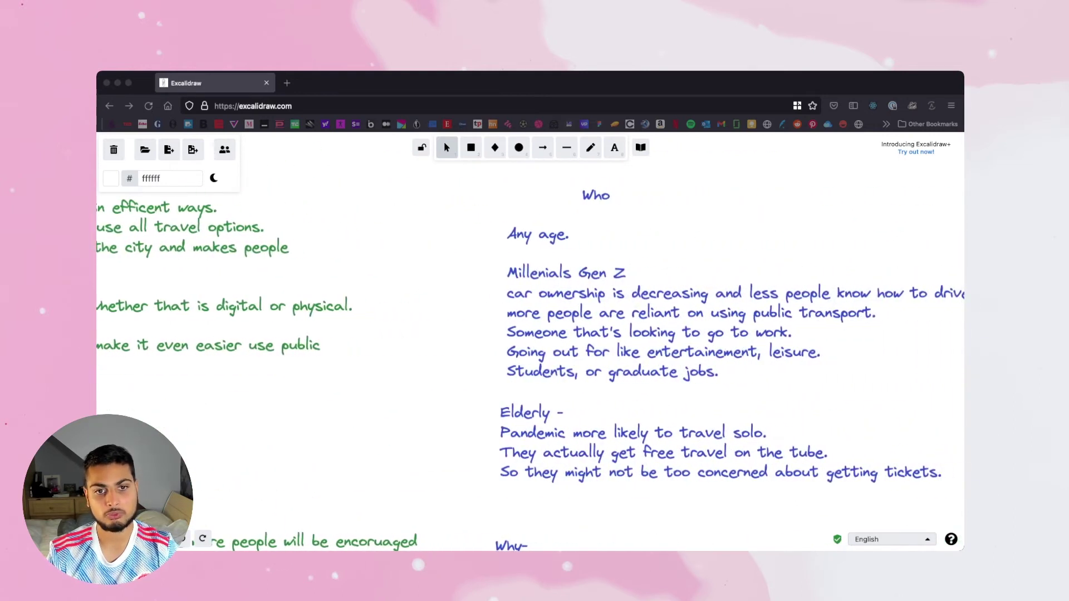
scroll(529, 334, down, 5)
scroll(529, 334, left, 4)
scroll(530, 334, down, 3)
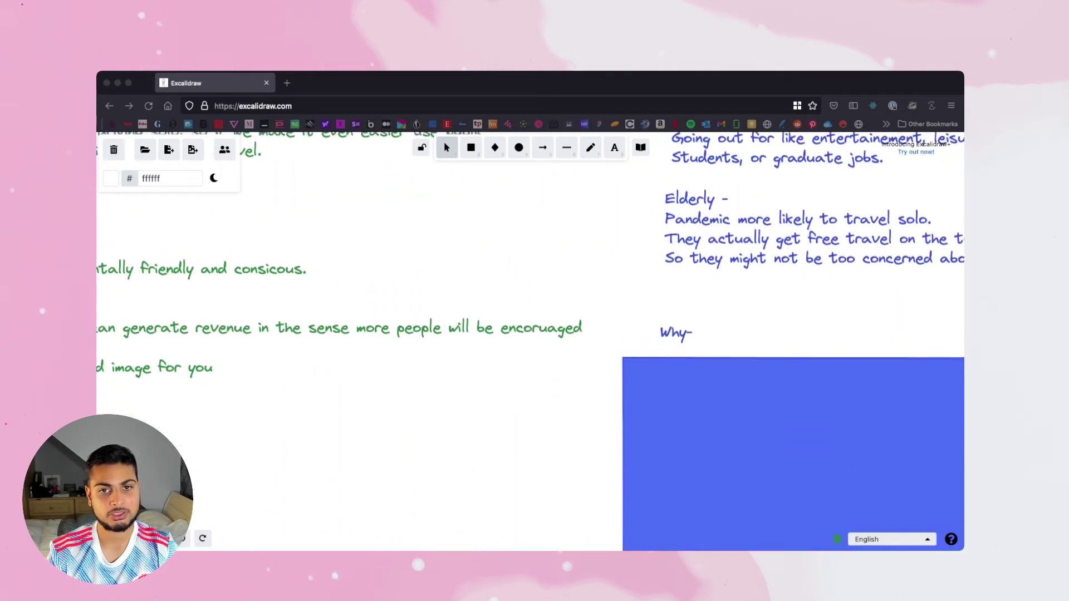
scroll(528, 334, right, 5)
scroll(529, 334, down, 2)
scroll(529, 334, down, 1)
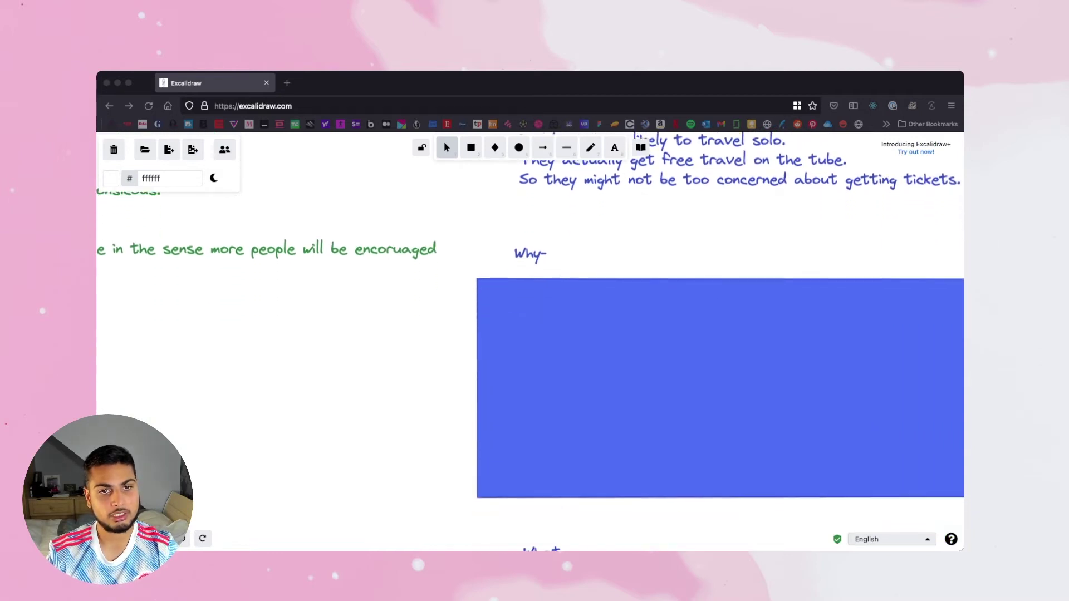
scroll(529, 334, right, 5)
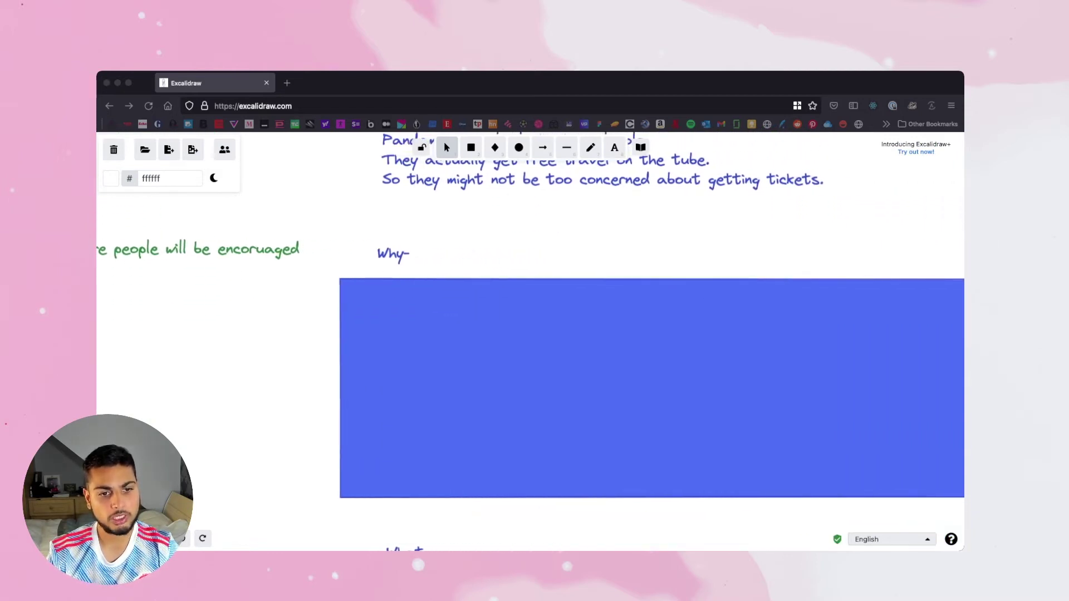
scroll(529, 334, down, 3)
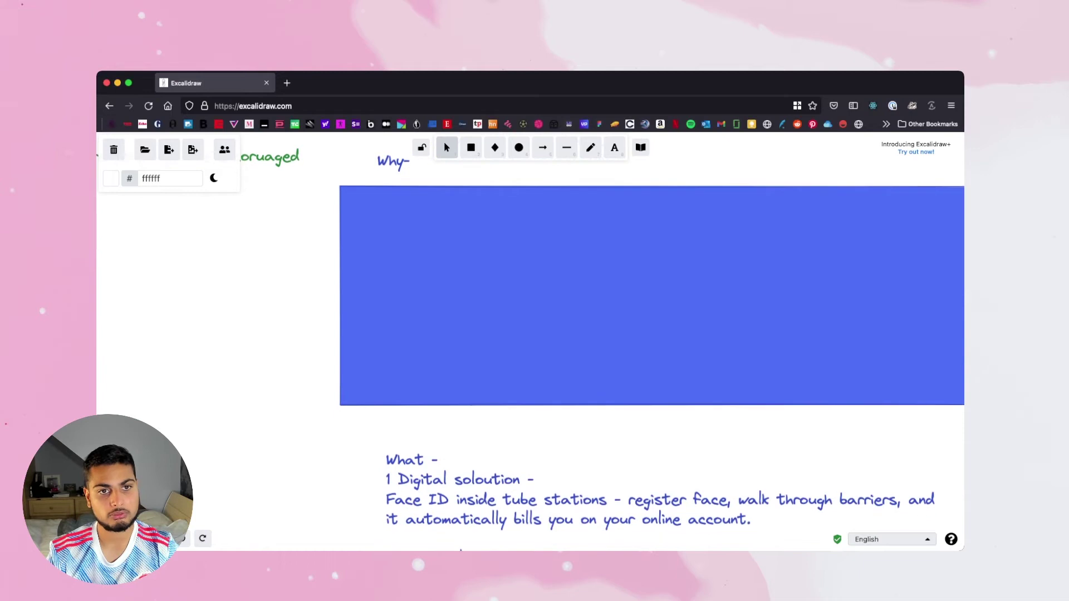
scroll(529, 334, up, 3)
click(653, 379)
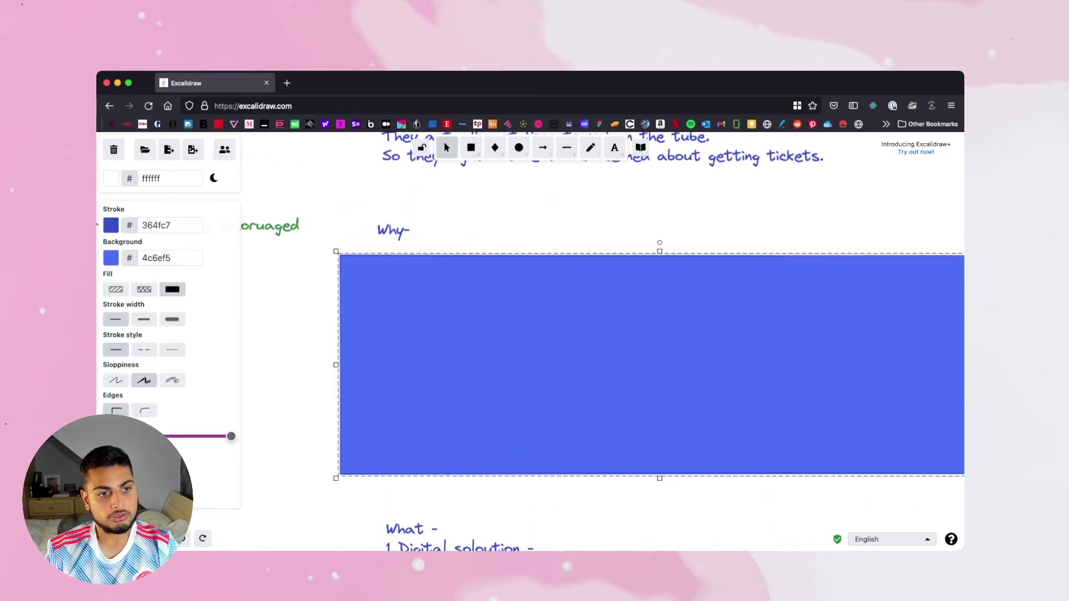
key(Delete)
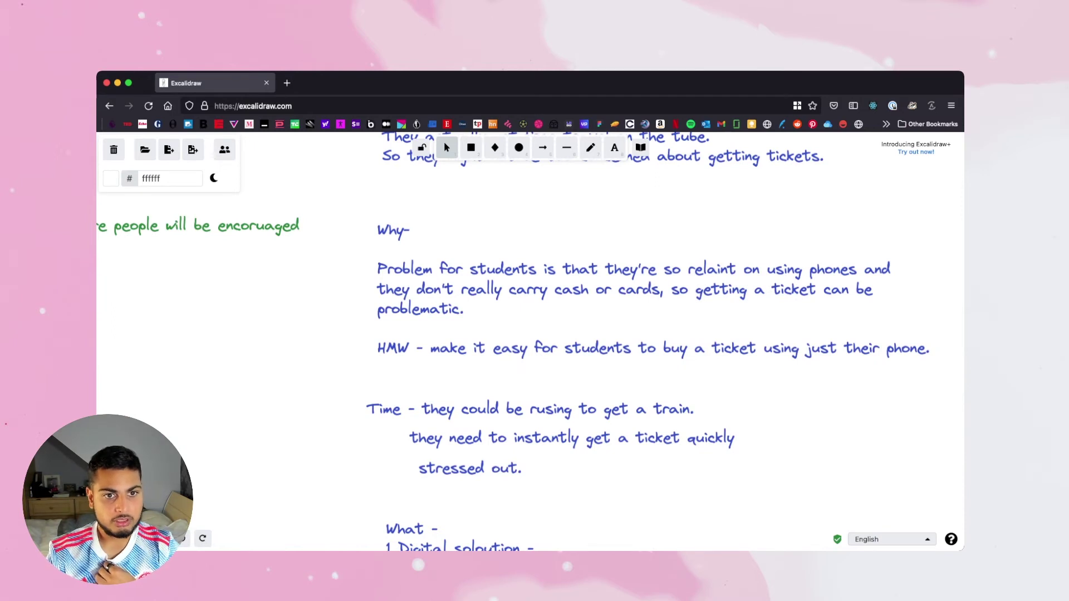
Review the Why notes on the students' ticket problem, the HMW statement and Time, along with the traveller notes above them
scroll(529, 343, up, 2)
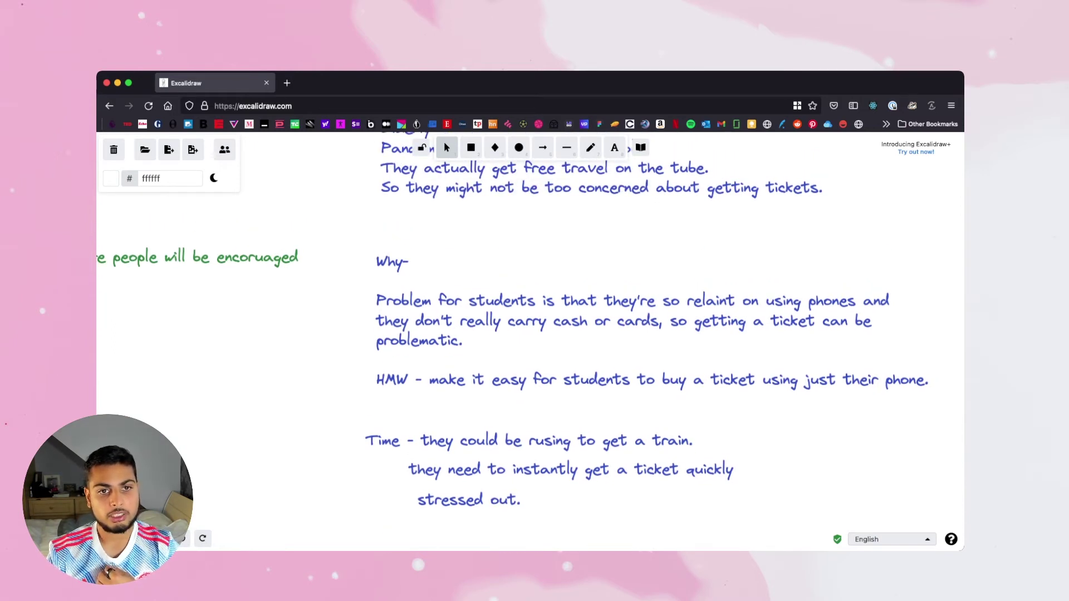
scroll(529, 342, down, 1)
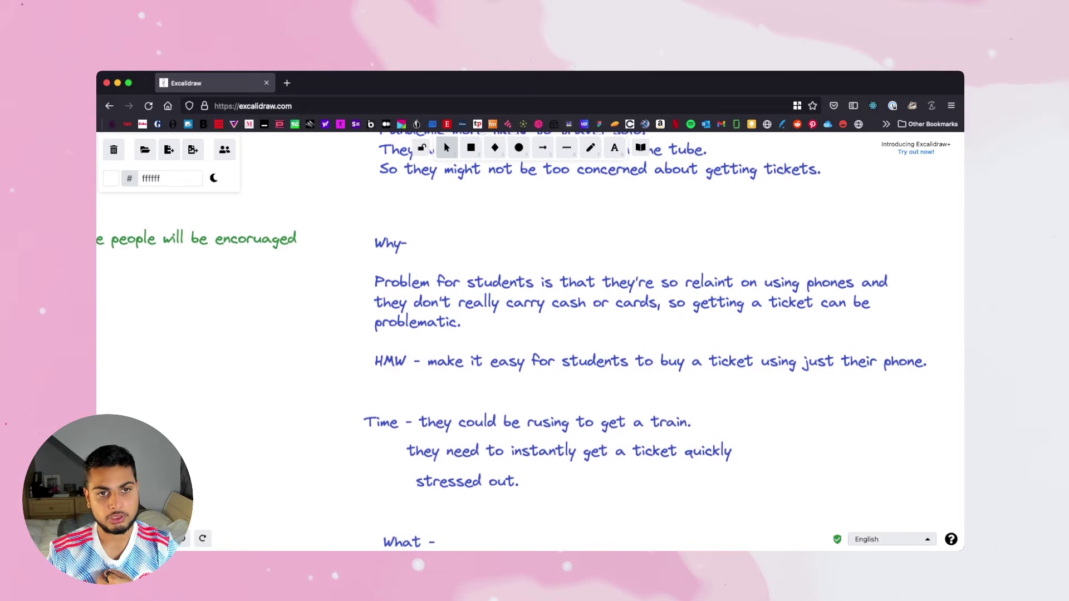
scroll(529, 343, up, 1)
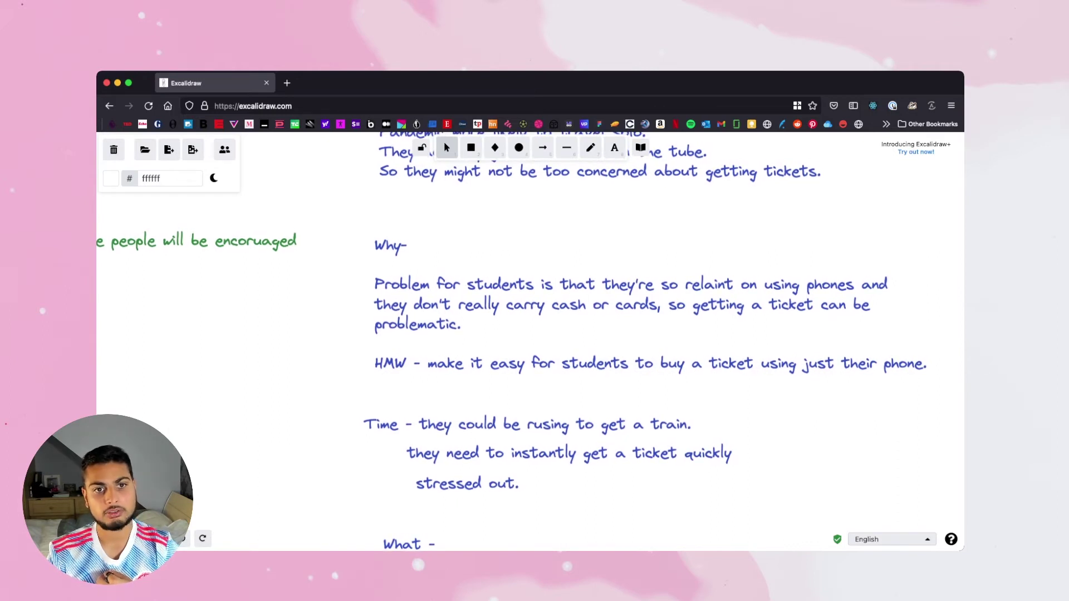
scroll(528, 343, up, 4)
scroll(529, 343, right, 2)
scroll(529, 343, down, 2)
scroll(529, 343, down, 1)
scroll(529, 343, right, 1)
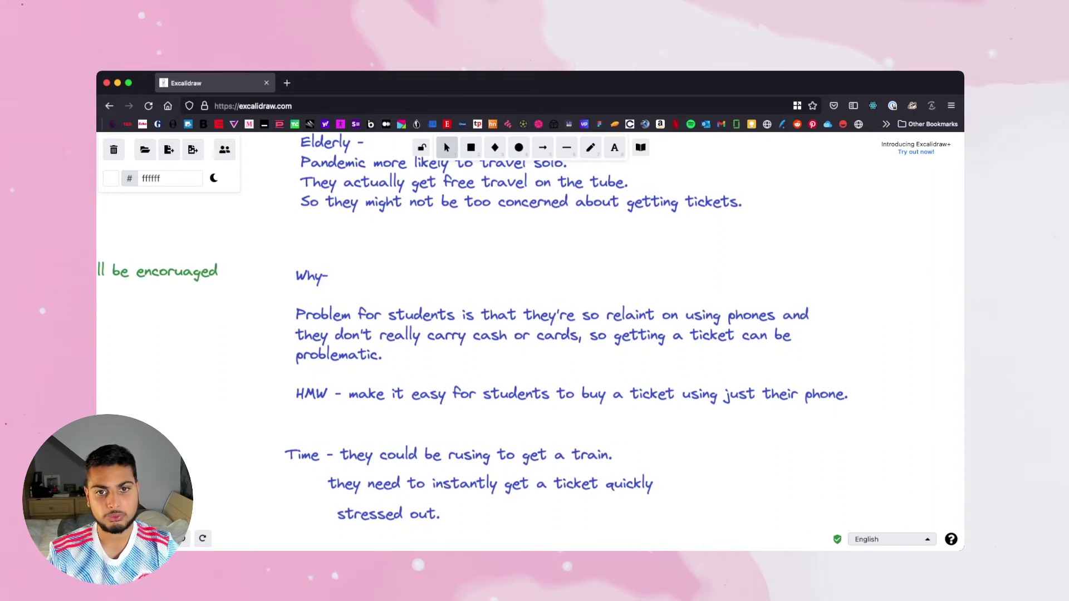
scroll(529, 342, up, 2)
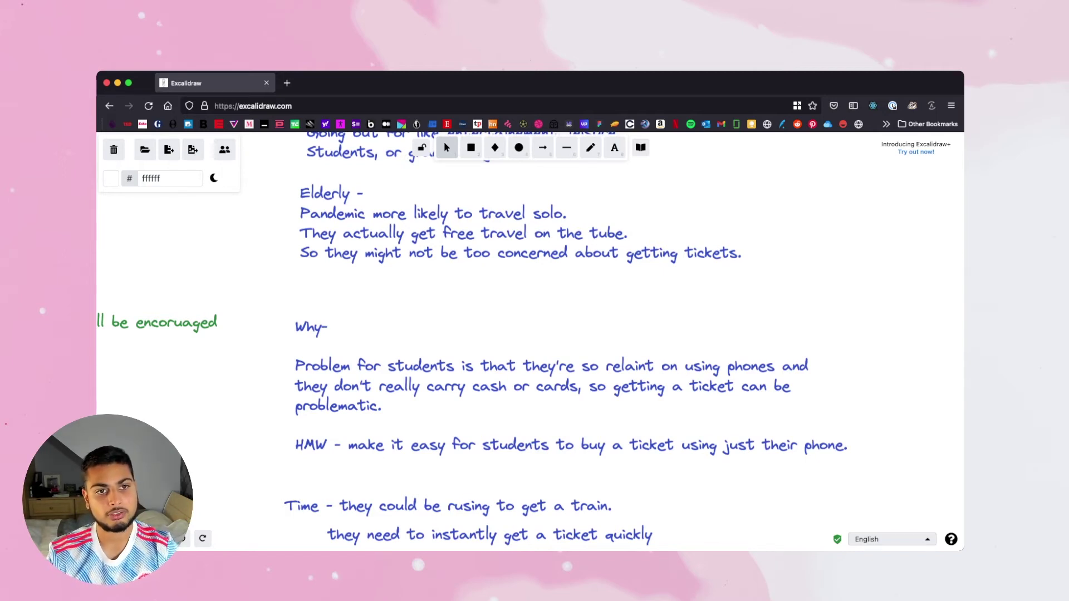
scroll(529, 343, up, 8)
scroll(529, 343, down, 7)
scroll(529, 343, down, 4)
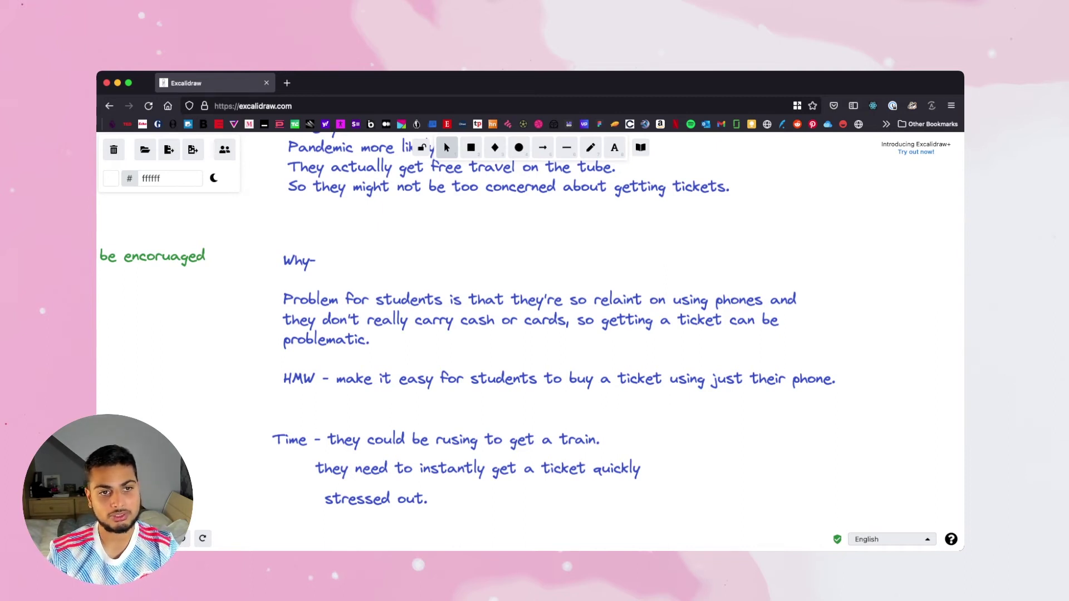
scroll(529, 334, up, 2)
scroll(529, 335, left, 3)
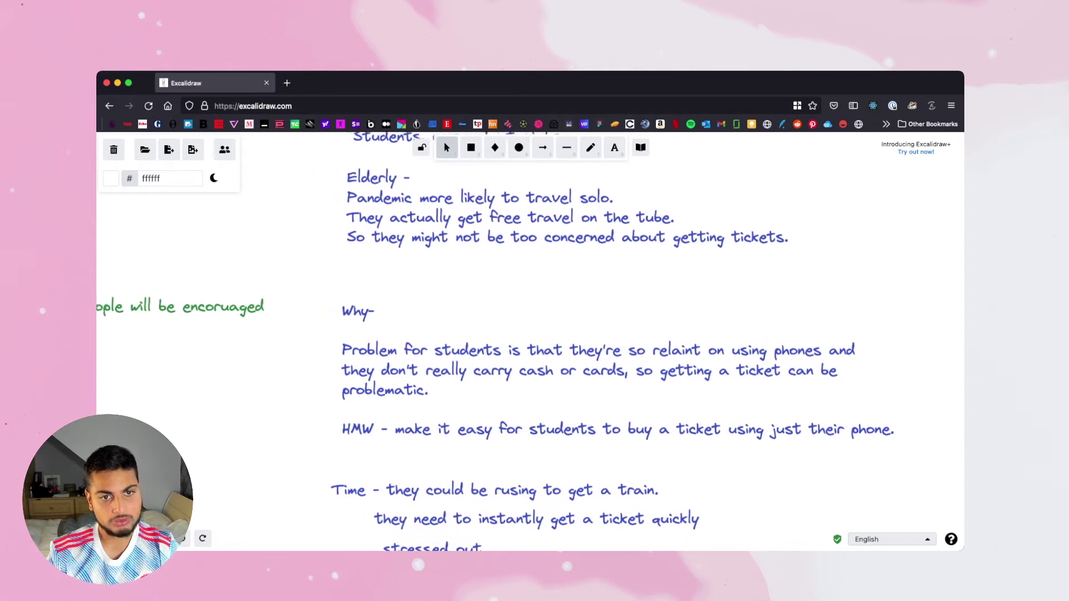
scroll(529, 335, right, 3)
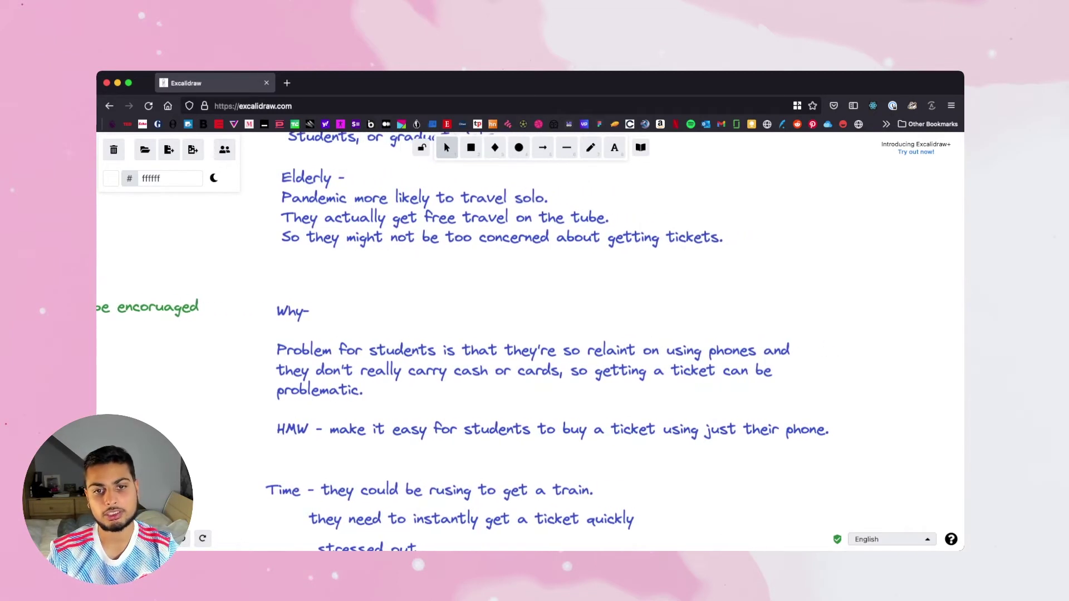
scroll(529, 335, down, 2)
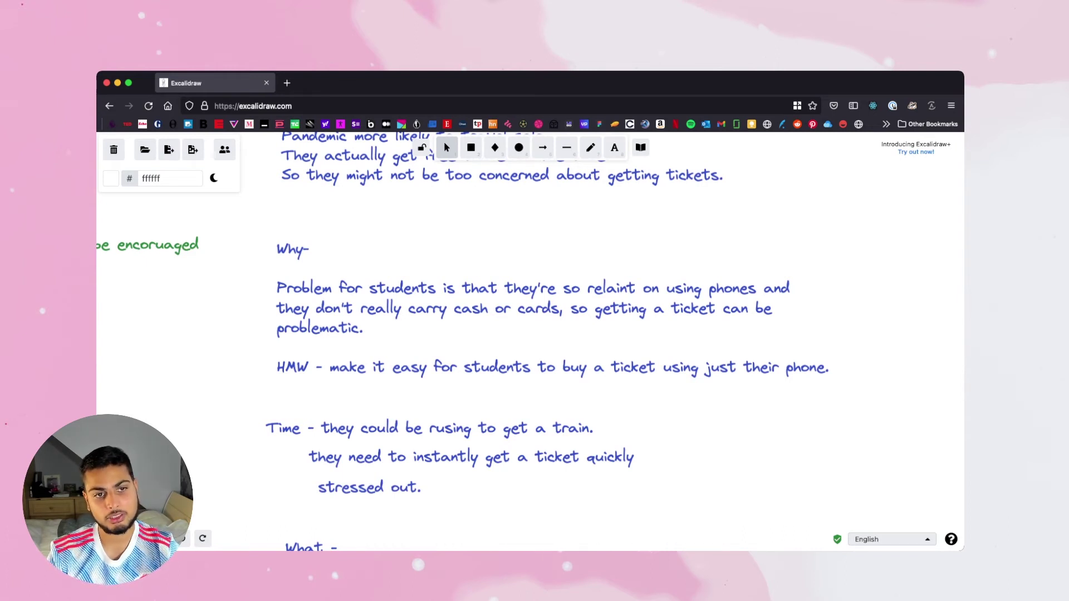
Select the Why note with the HMW statement and review it against the green WHY notes and the Who notes
click(528, 309)
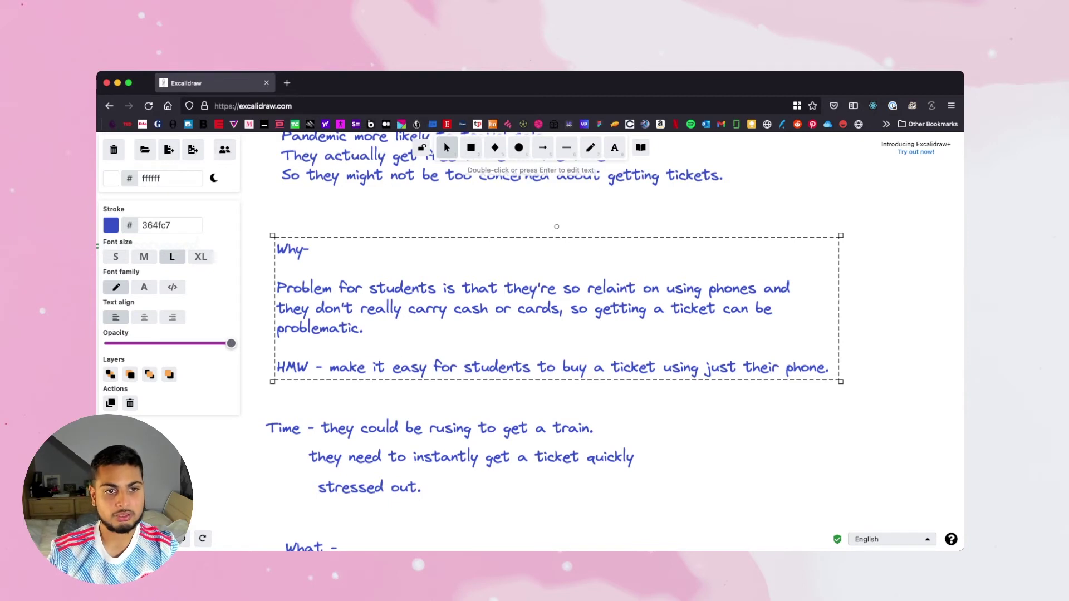
scroll(535, 342, up, 4)
scroll(535, 343, left, 8)
scroll(535, 343, up, 4)
scroll(535, 344, left, 10)
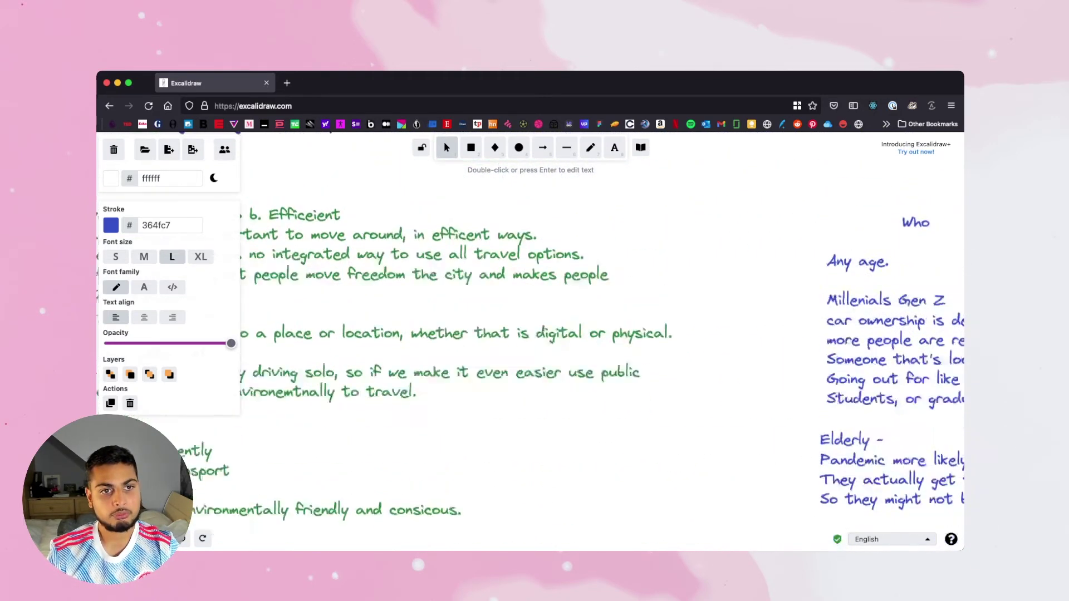
scroll(534, 343, right, 10)
scroll(535, 342, down, 6)
scroll(535, 343, down, 6)
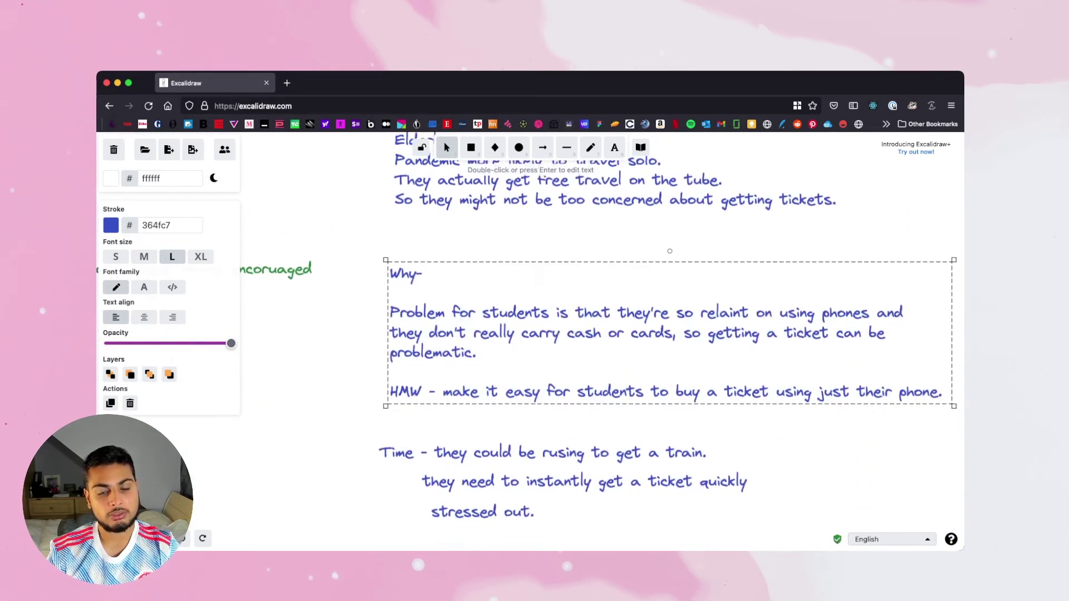
scroll(535, 343, right, 3)
scroll(535, 343, right, 1)
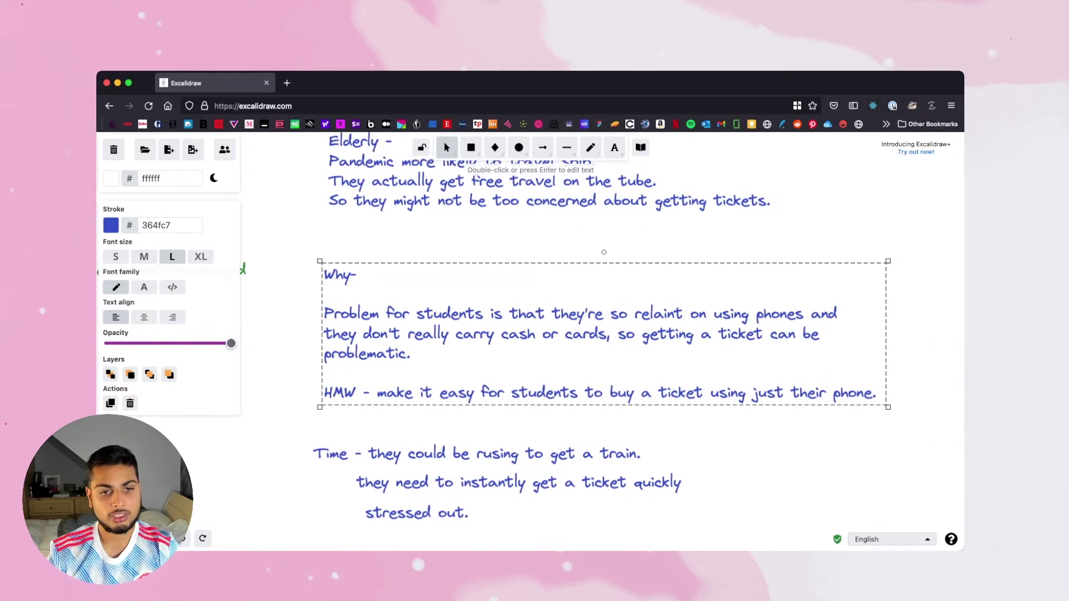
scroll(535, 343, down, 4)
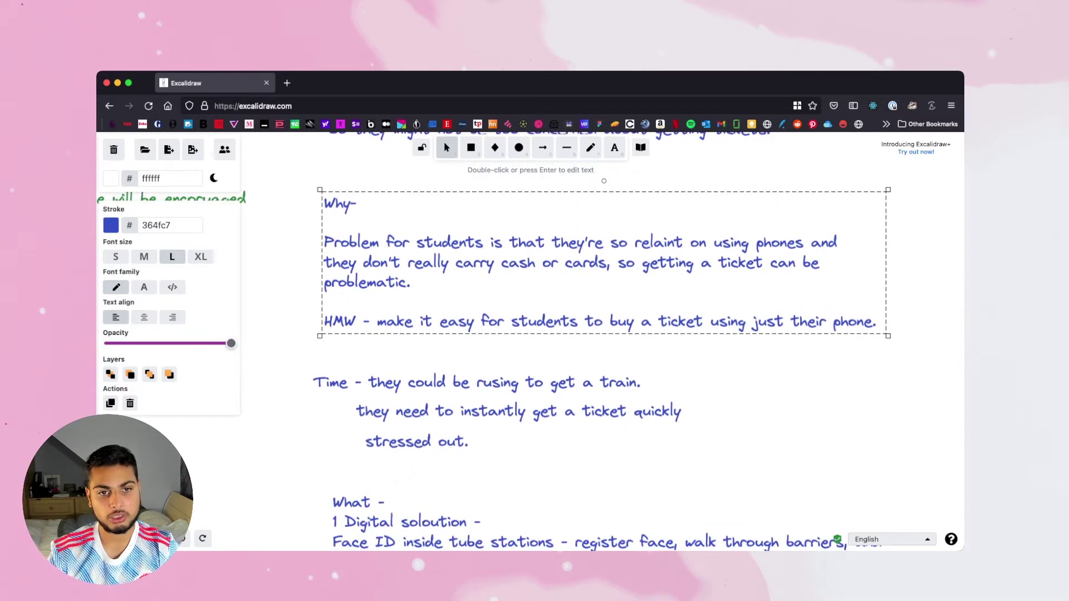
scroll(535, 343, right, 2)
scroll(535, 342, left, 3)
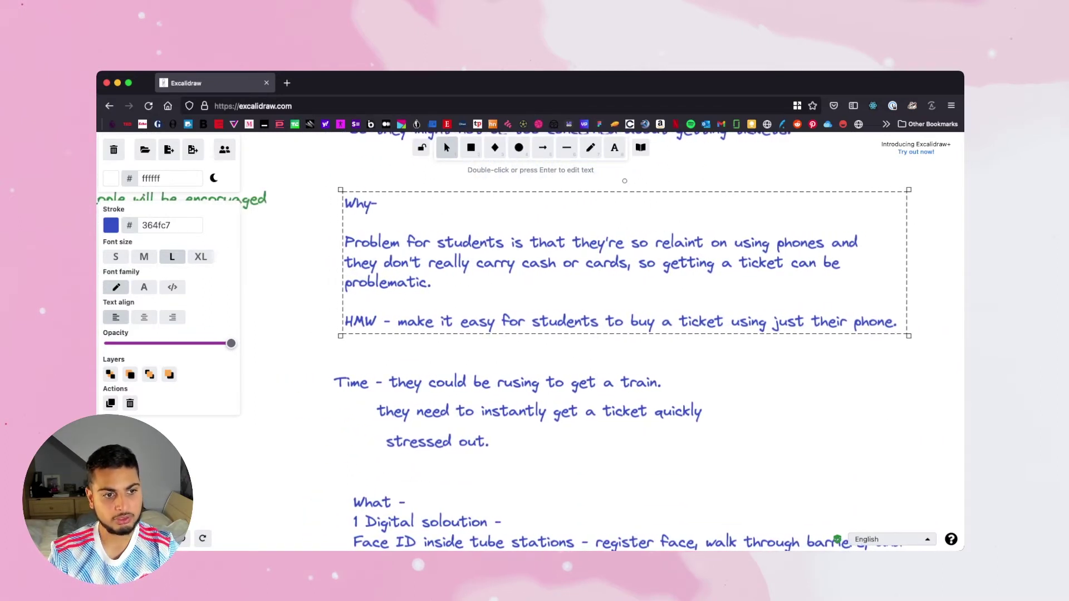
key(super+Tab)
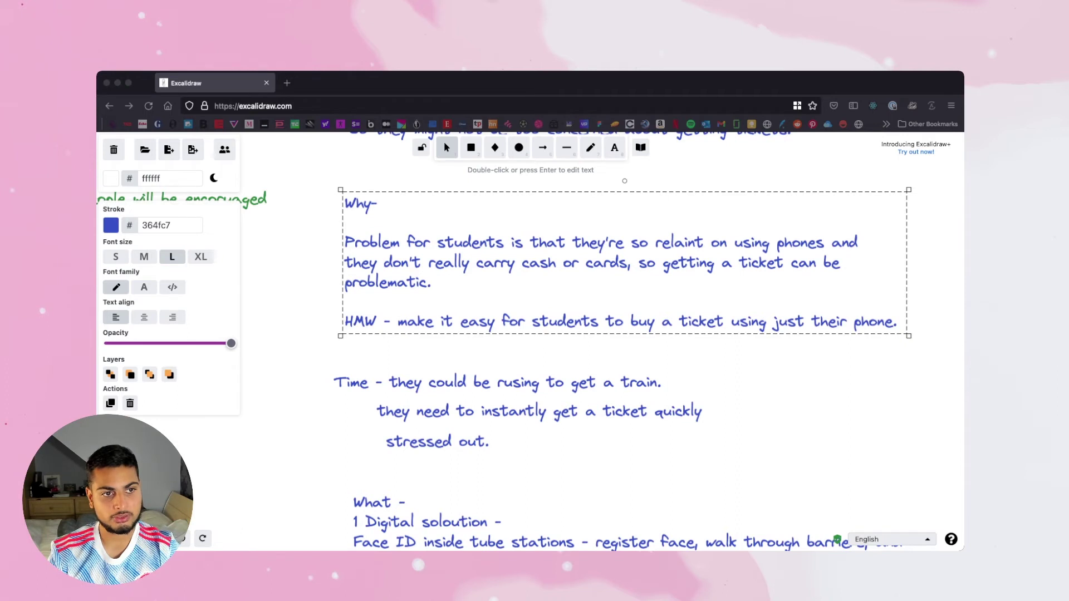
key(super+Tab)
key(super+Tab)
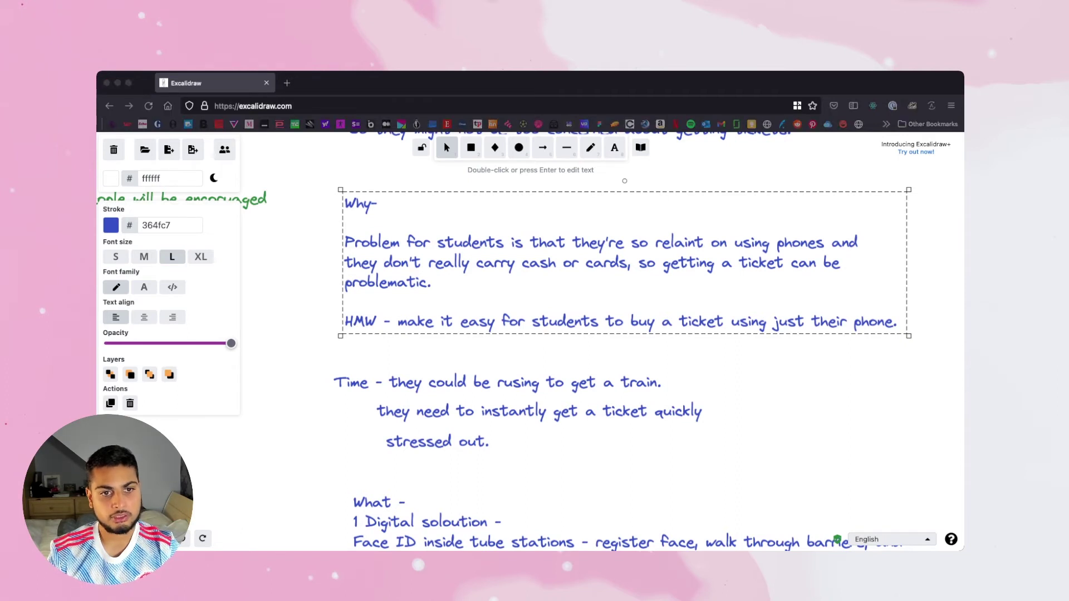
key(super+Tab)
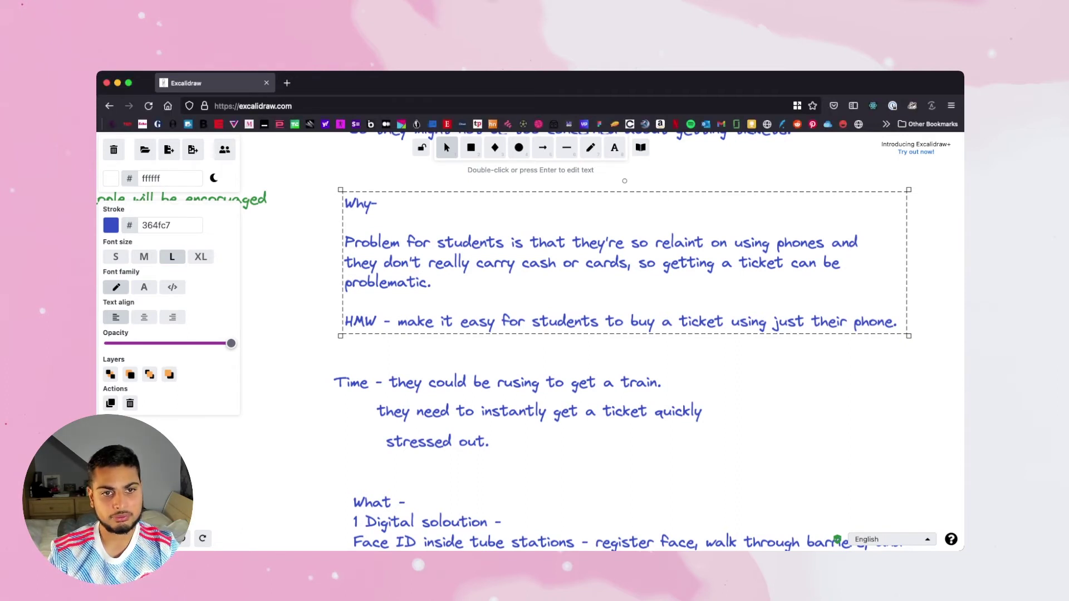
Review the HMW and Time notes, down to the What ideas on Face ID, the smart band and the voice solution
scroll(529, 341, down, 2)
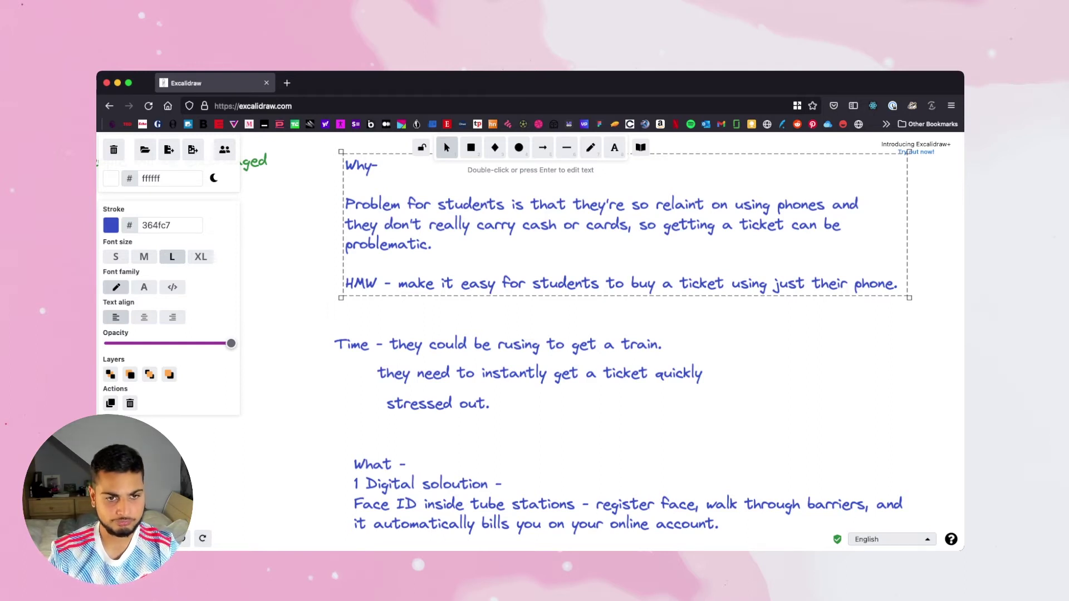
scroll(620, 345, up, 1)
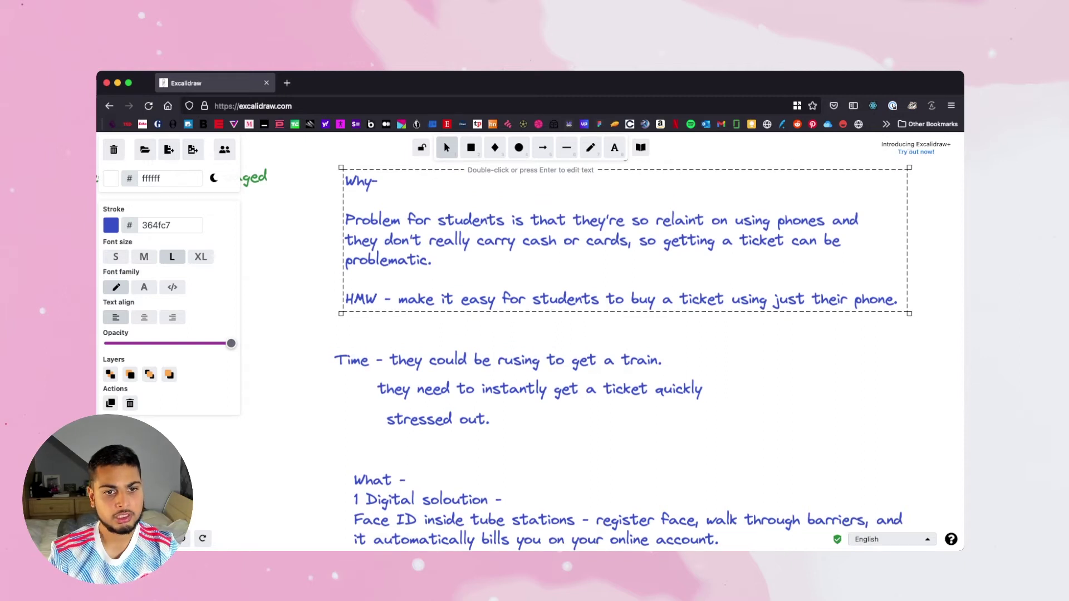
scroll(621, 345, down, 3)
scroll(621, 345, up, 2)
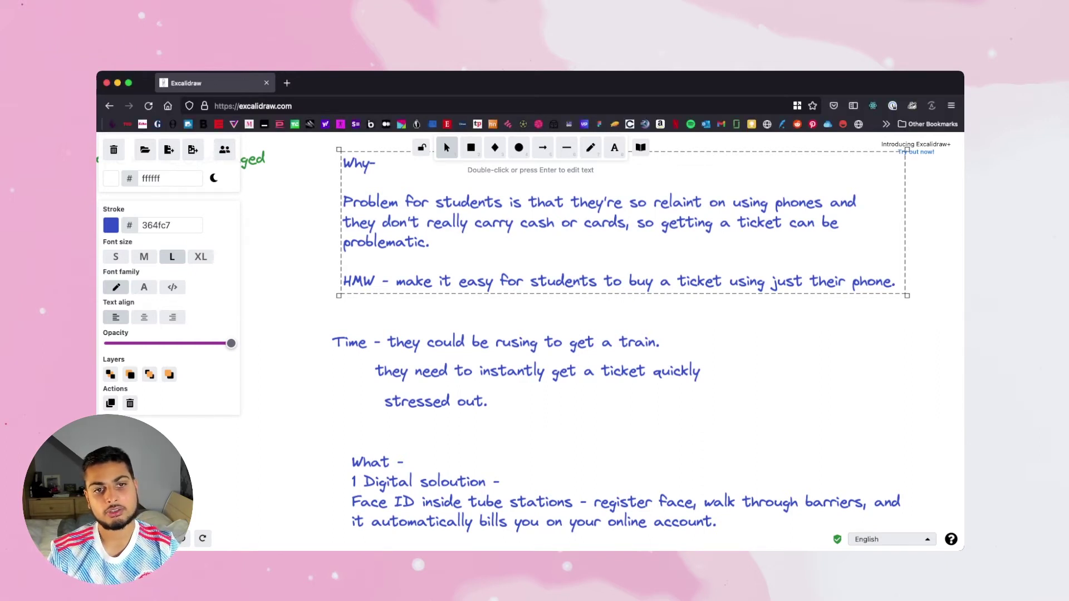
scroll(575, 342, up, 3)
scroll(574, 342, left, 1)
scroll(574, 343, down, 5)
scroll(654, 342, down, 8)
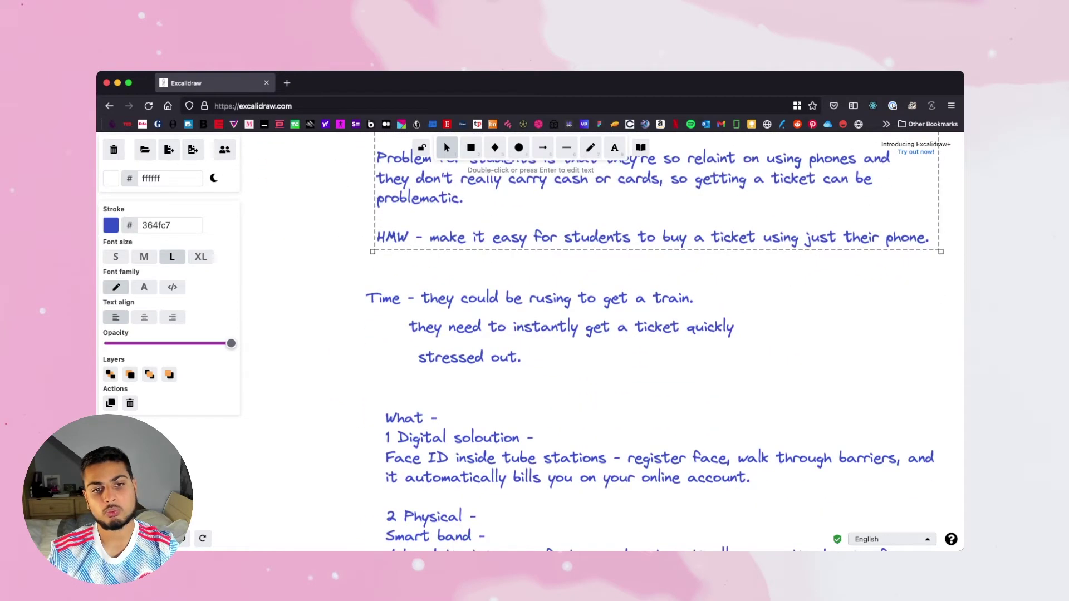
scroll(654, 342, up, 3)
scroll(653, 343, right, 2)
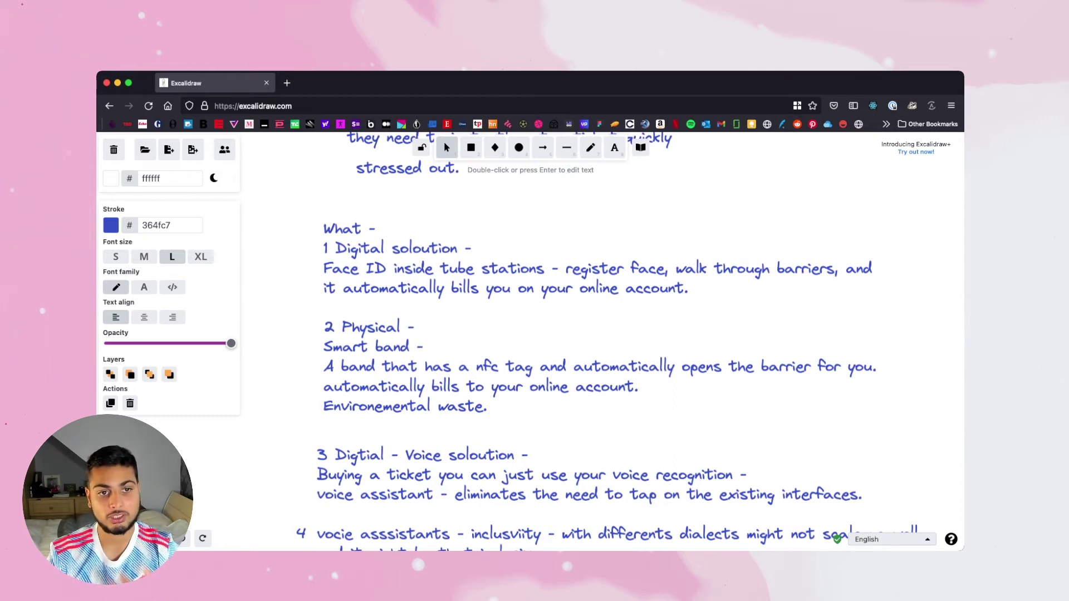
scroll(623, 342, left, 2)
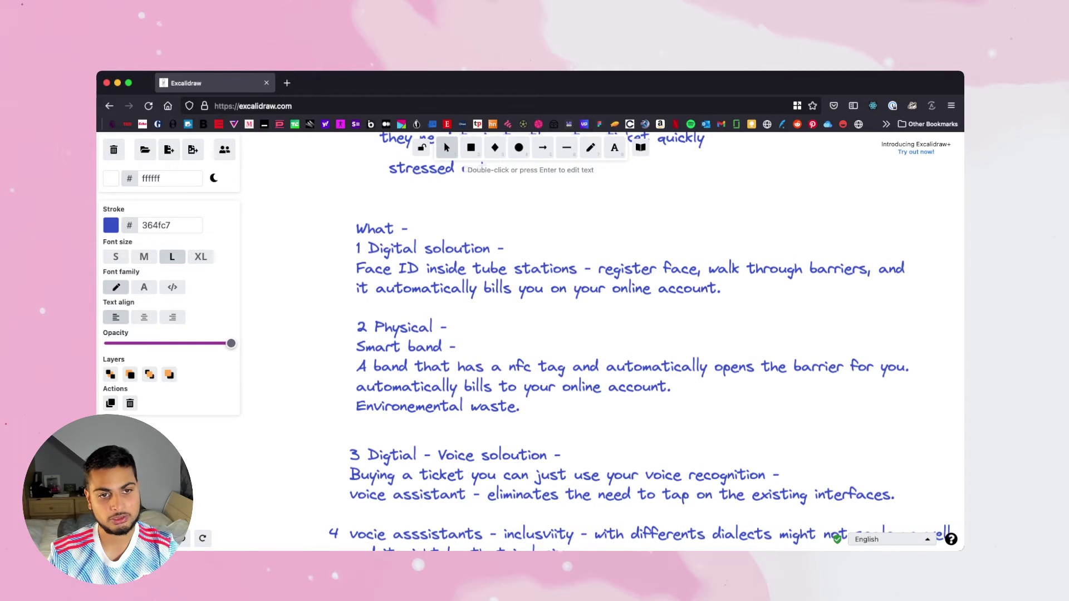
Deselect the Why note and review the What ideas from the digital Face ID solution down to the digital app
key(Escape)
scroll(640, 342, down, 3)
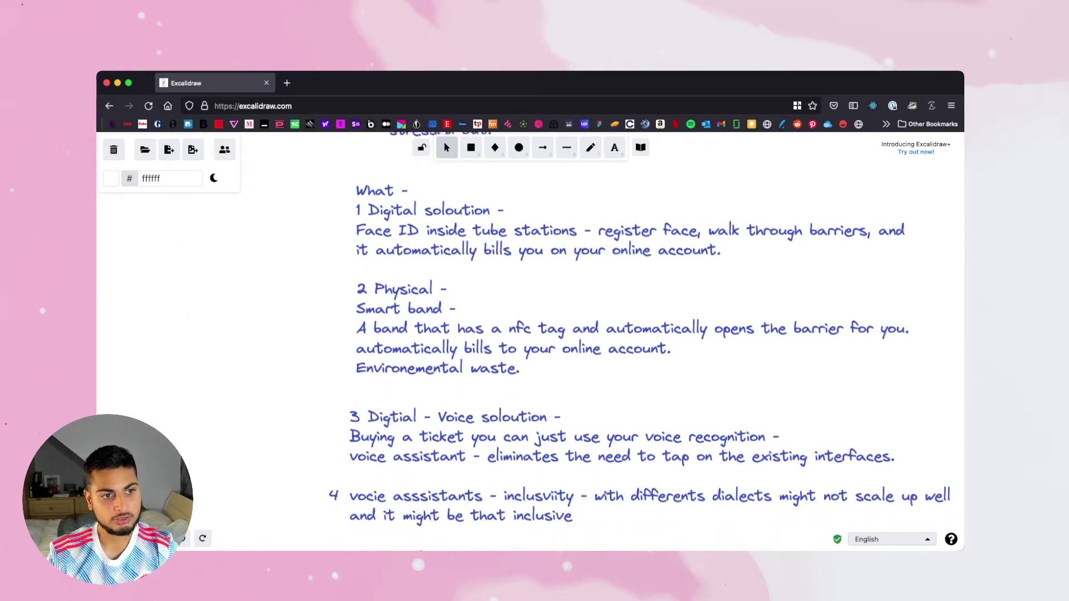
scroll(639, 341, right, 1)
key(super+Tab)
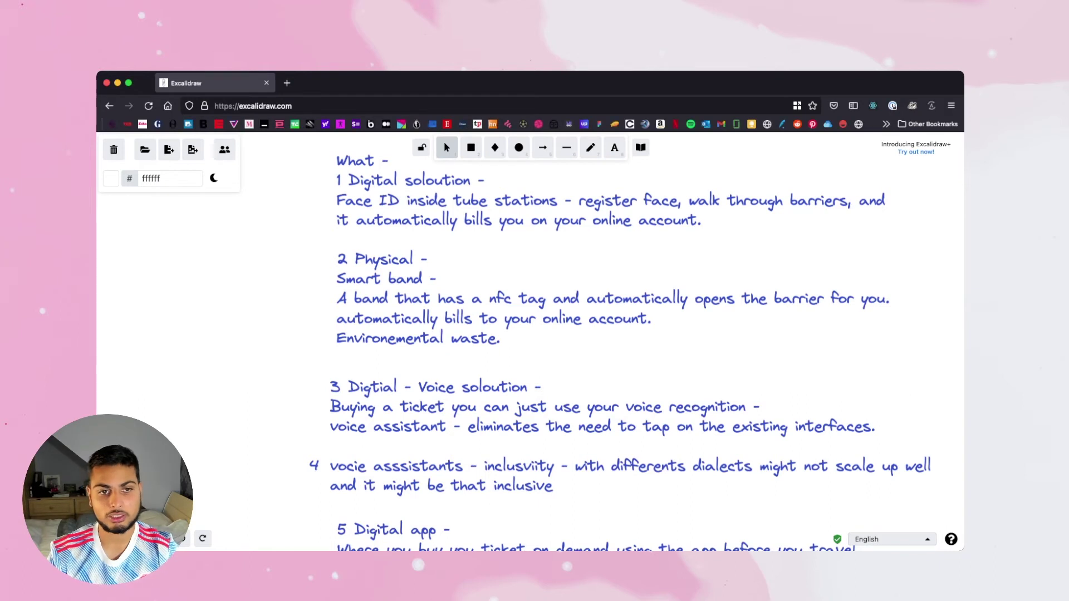
scroll(557, 334, up, 3)
scroll(557, 334, right, 3)
scroll(557, 334, down, 6)
scroll(534, 335, down, 2)
scroll(535, 334, up, 6)
scroll(534, 334, up, 2)
scroll(536, 335, left, 1)
scroll(534, 334, down, 3)
scroll(535, 335, down, 4)
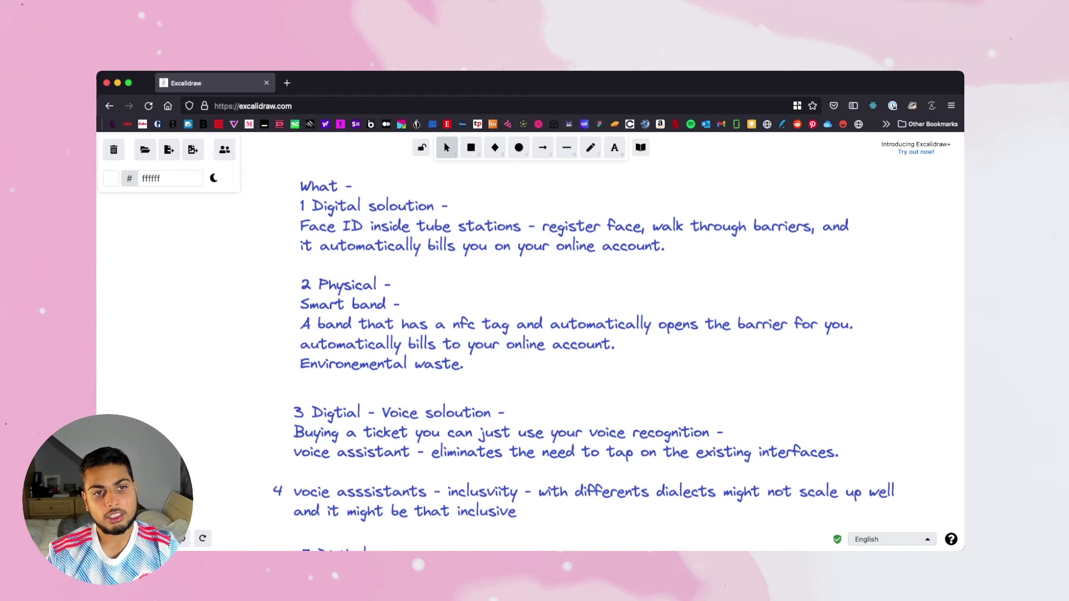
scroll(584, 341, up, 10)
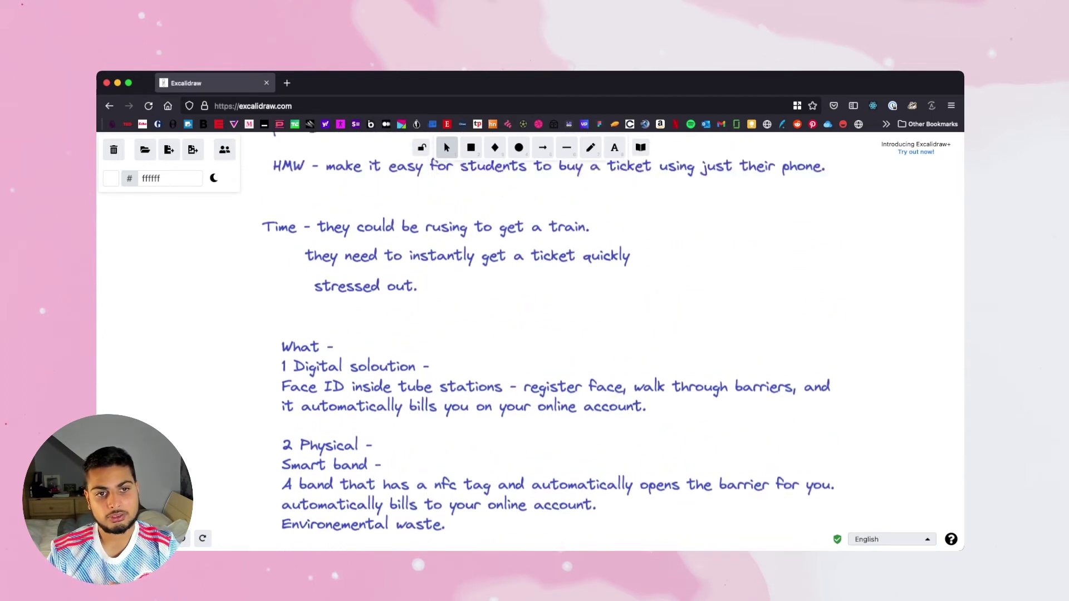
Review the Face ID, smart band and voice ideas in the What notes against the HMW statement and the Time notes
scroll(546, 343, down, 8)
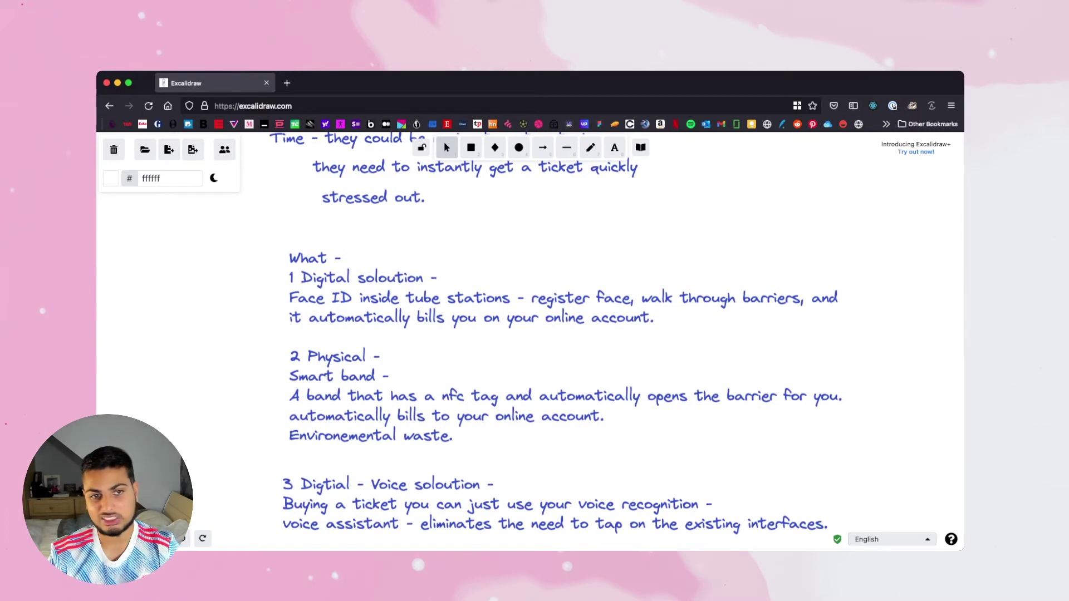
scroll(554, 341, up, 4)
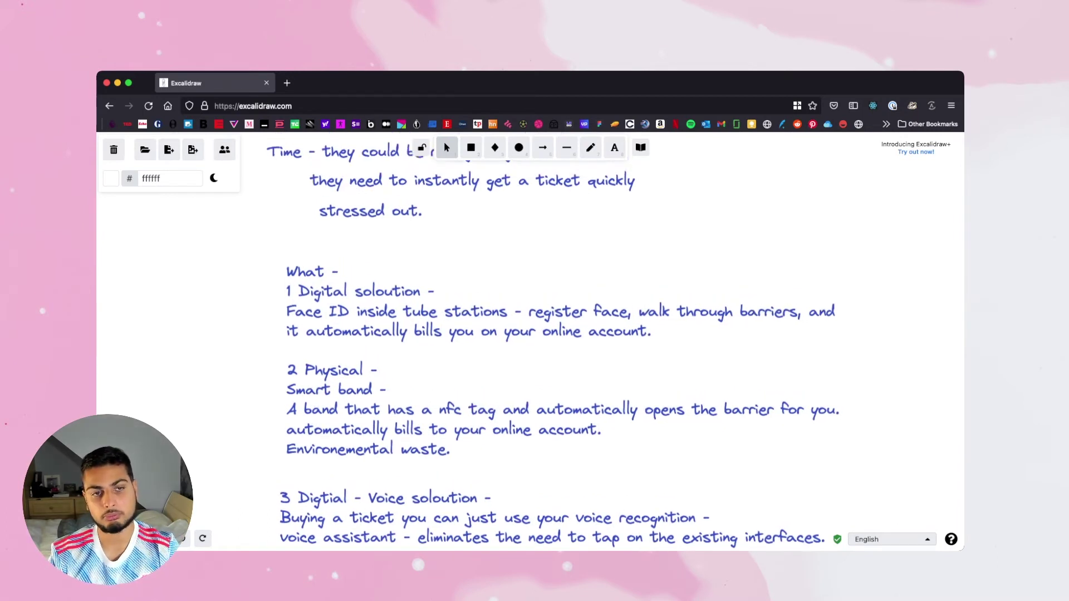
scroll(548, 341, up, 4)
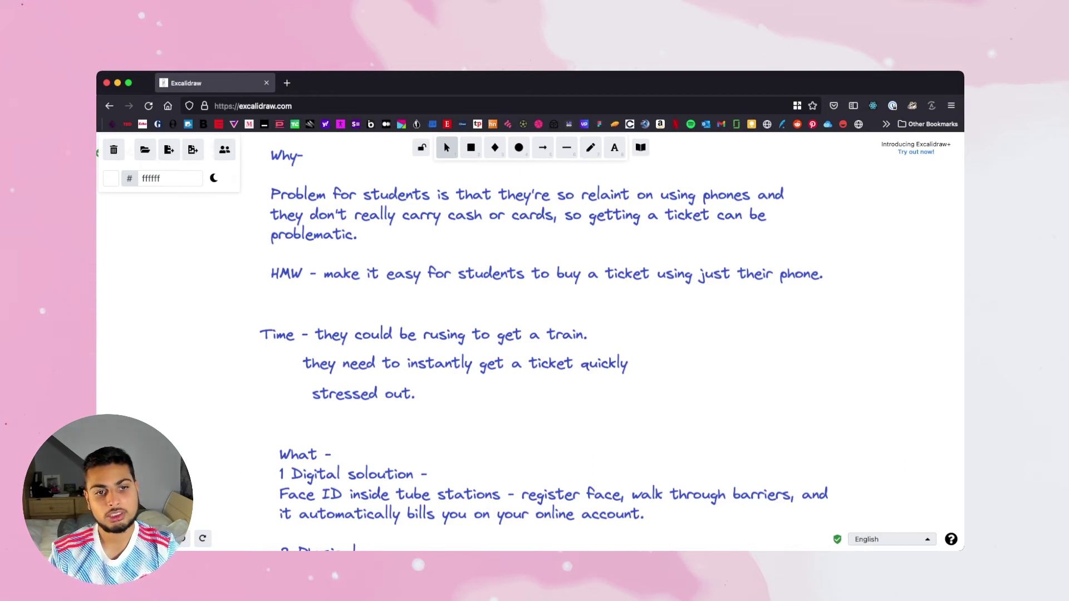
scroll(544, 349, down, 3)
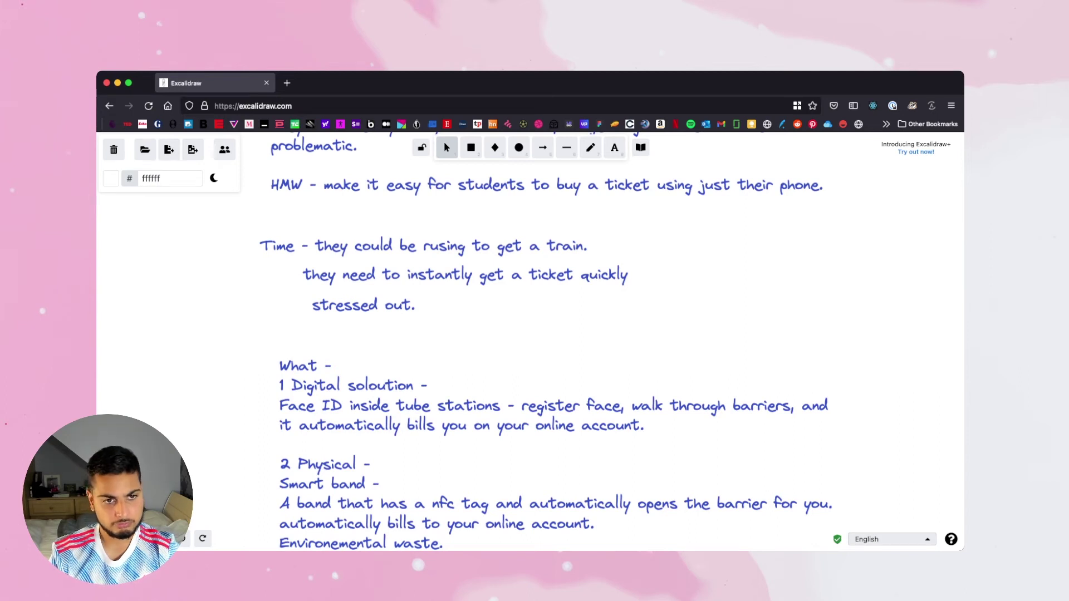
scroll(444, 142, down, 6)
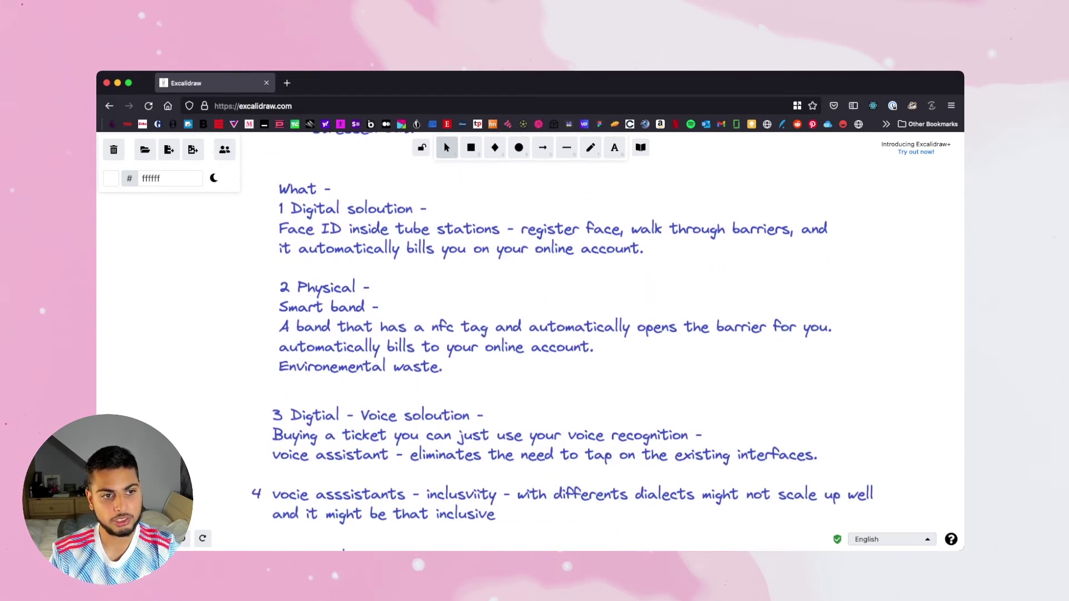
scroll(443, 141, right, 1)
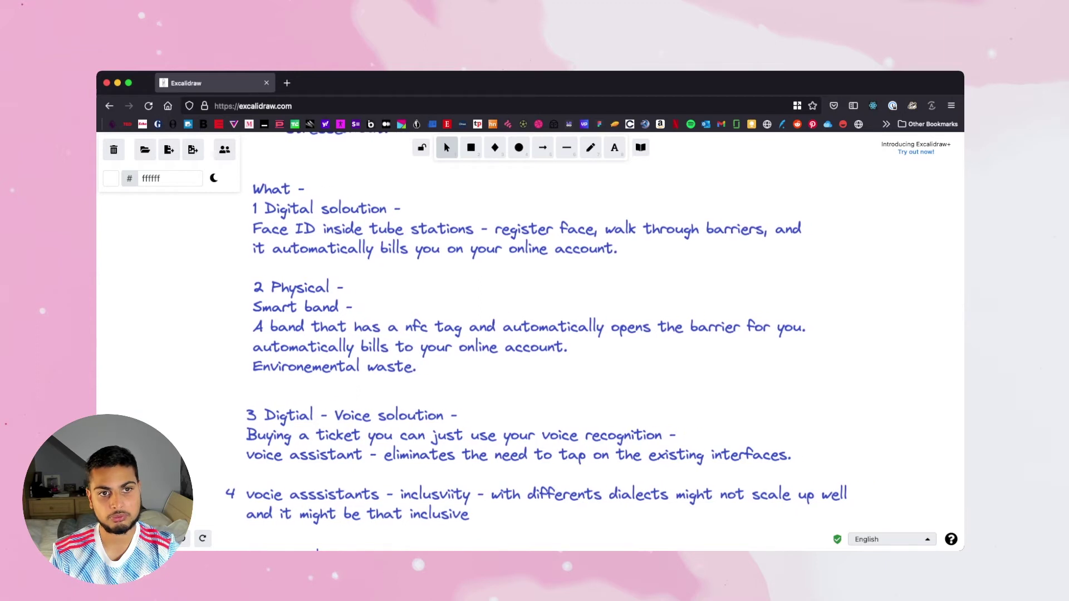
scroll(444, 141, up, 1)
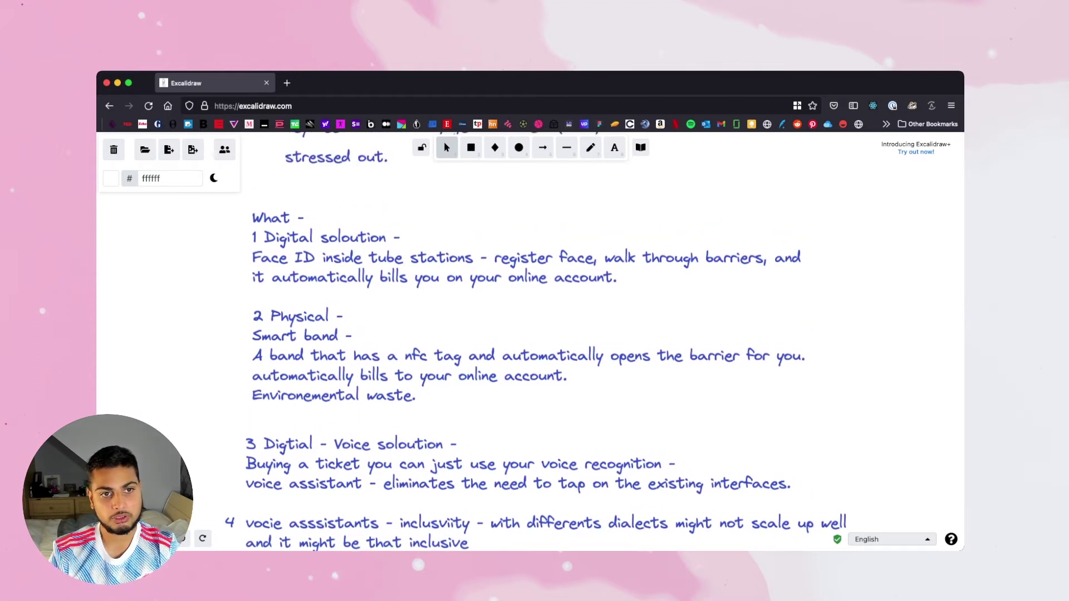
scroll(443, 142, up, 1)
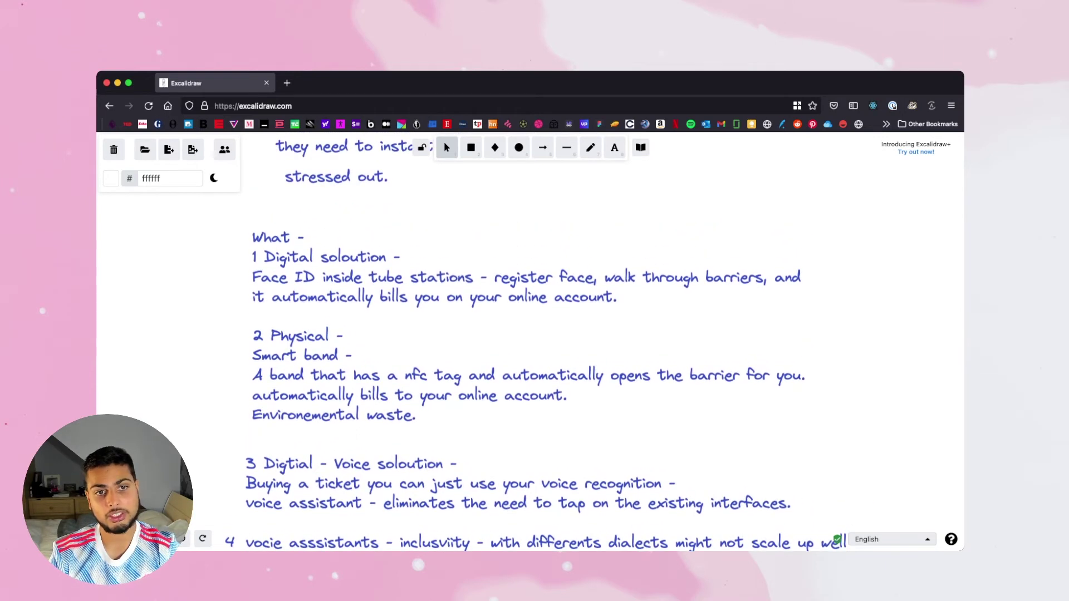
scroll(444, 142, up, 2)
scroll(443, 141, left, 1)
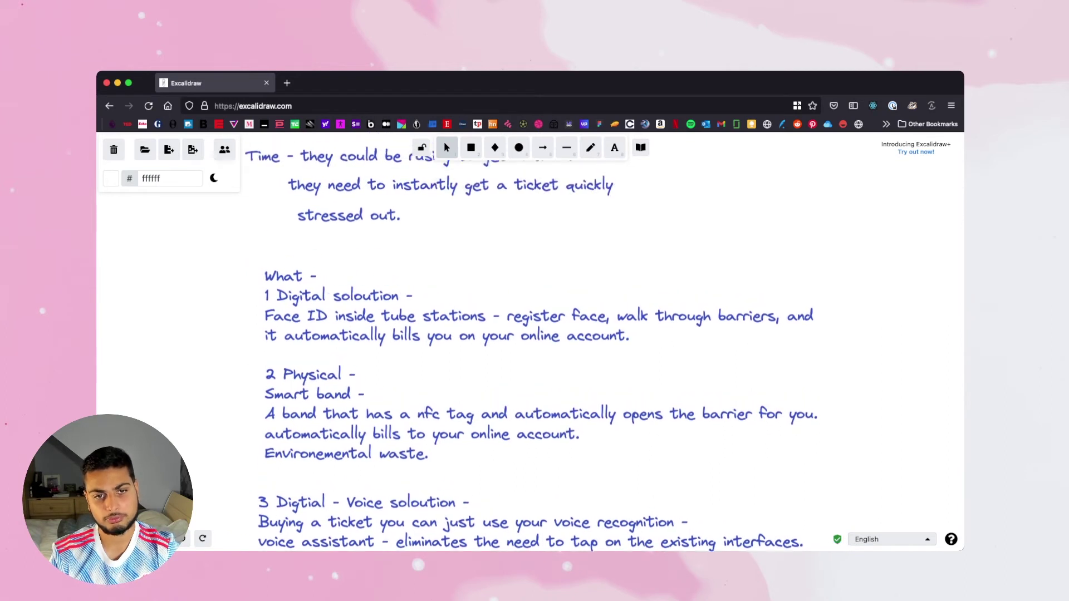
scroll(444, 141, left, 1)
scroll(444, 141, up, 5)
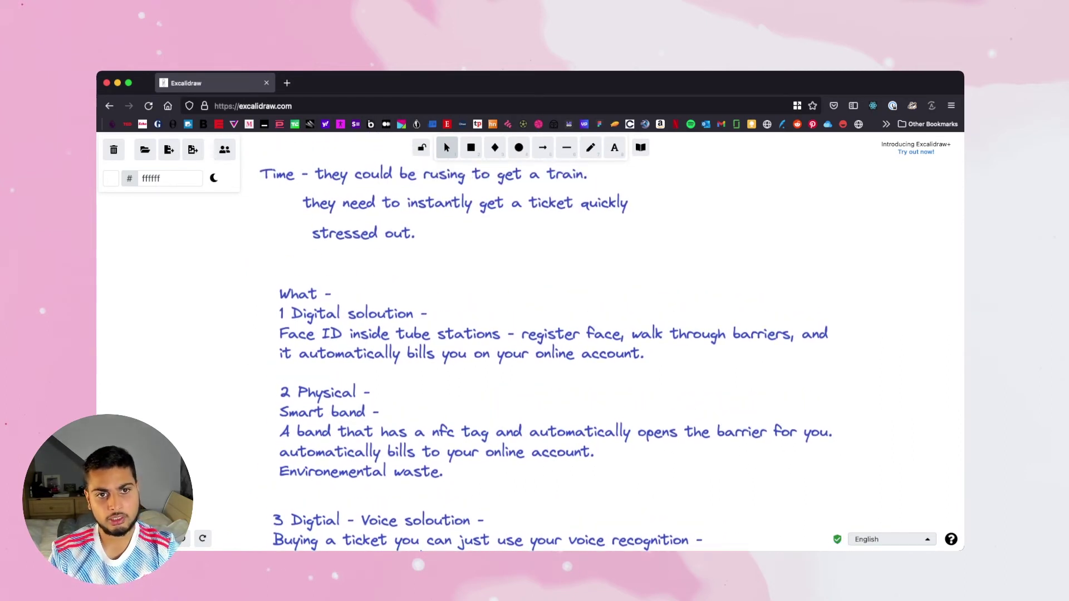
scroll(444, 141, up, 1)
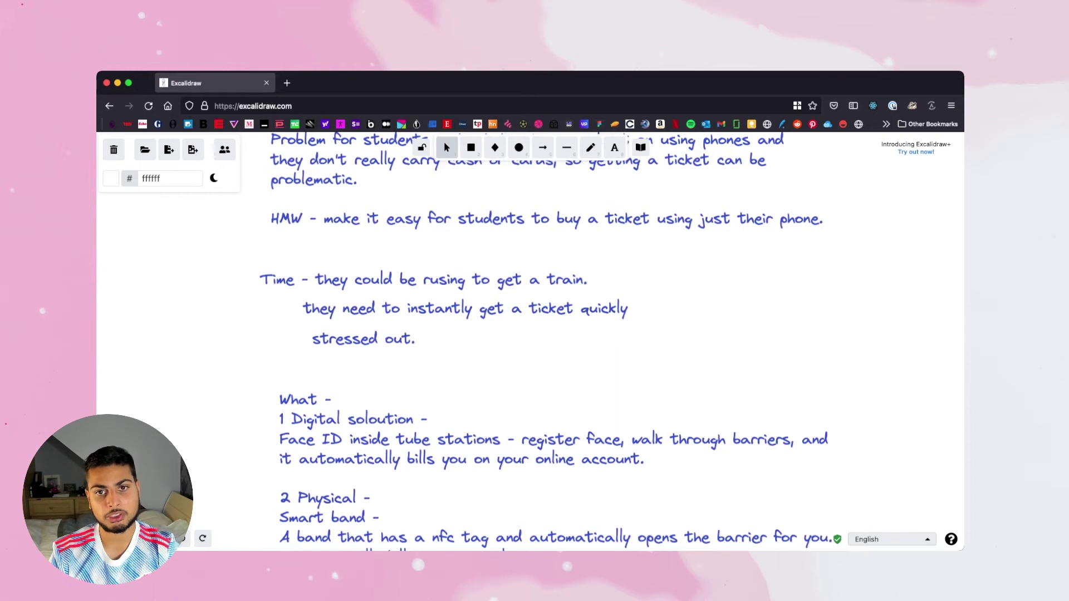
Examine the numbered What ideas from the Face ID solution and the smart band to the voice assistant's inclusivity issue
scroll(444, 140, down, 3)
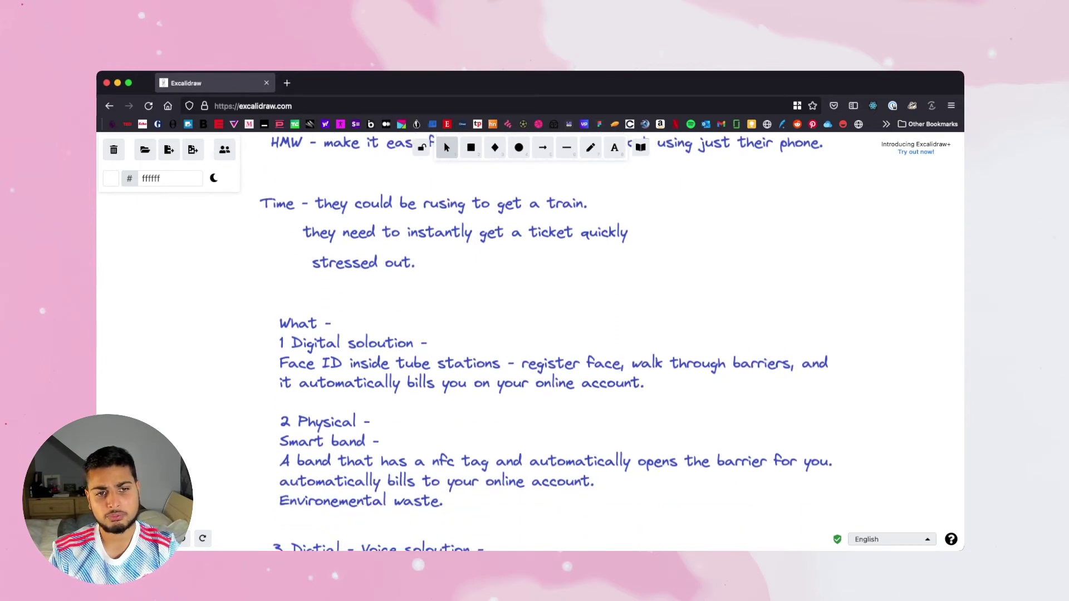
scroll(444, 141, down, 3)
scroll(444, 141, right, 1)
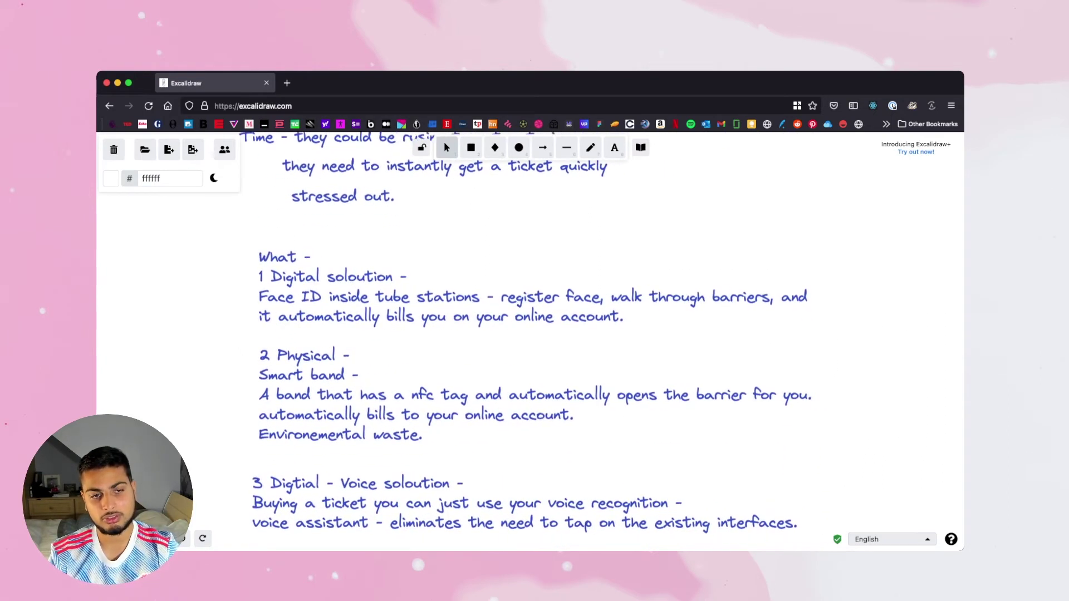
scroll(443, 142, right, 1)
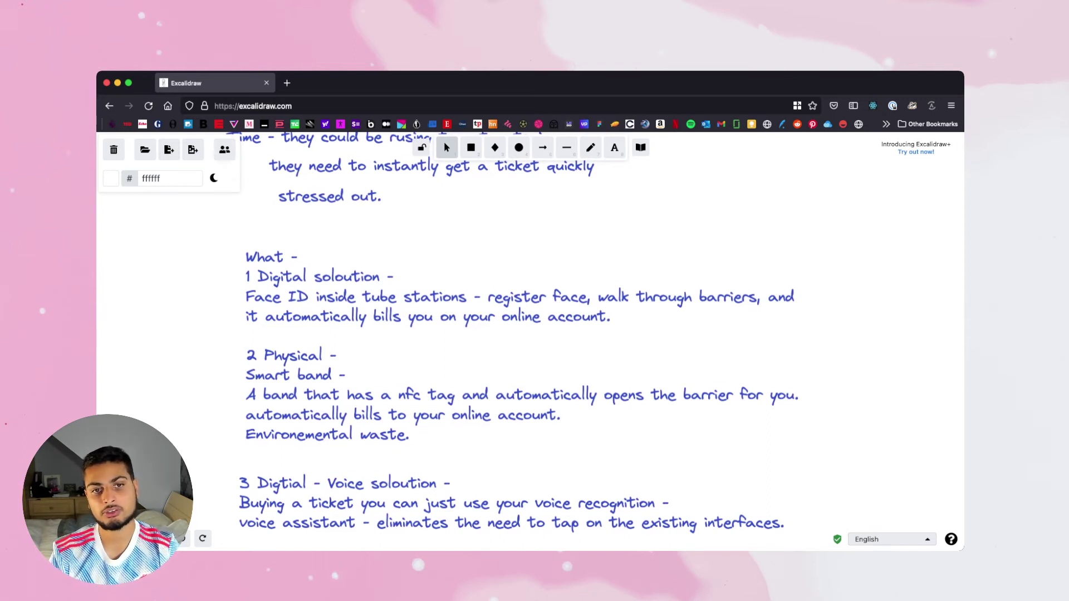
scroll(443, 141, left, 2)
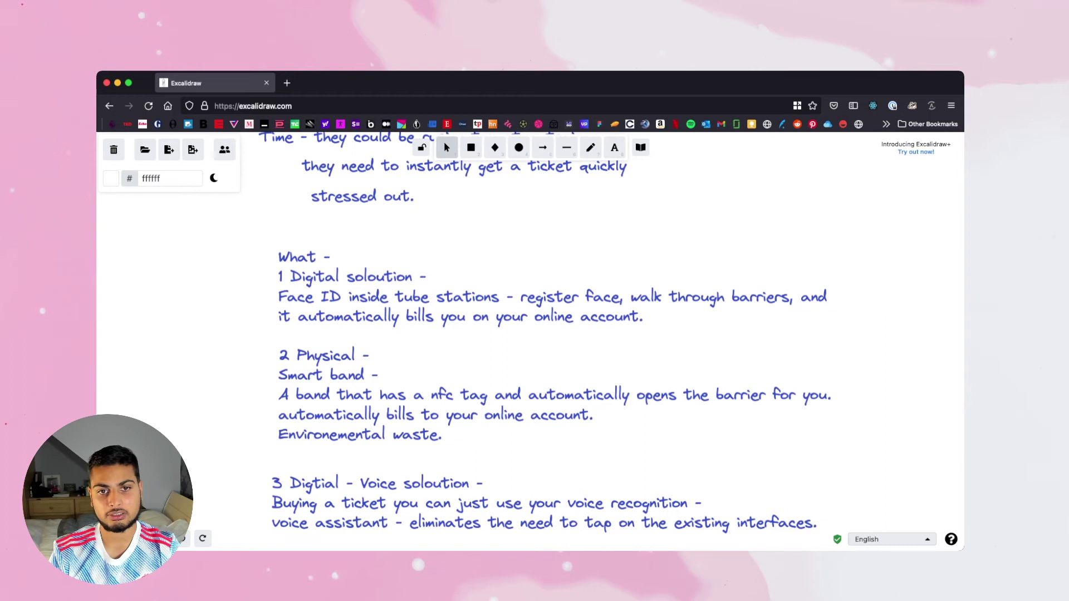
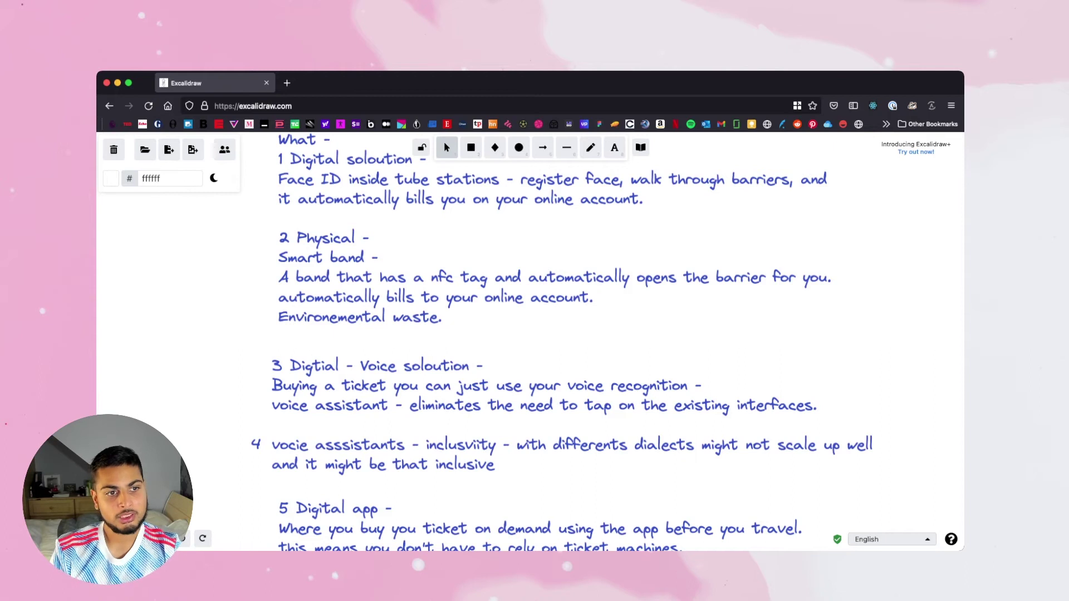
scroll(562, 345, up, 1)
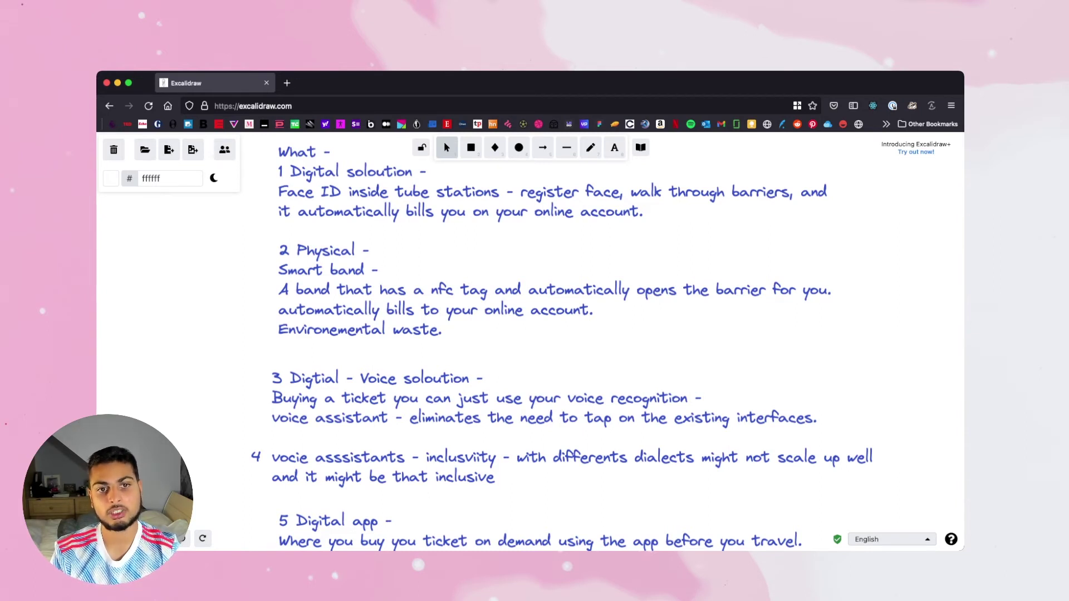
scroll(557, 346, up, 2)
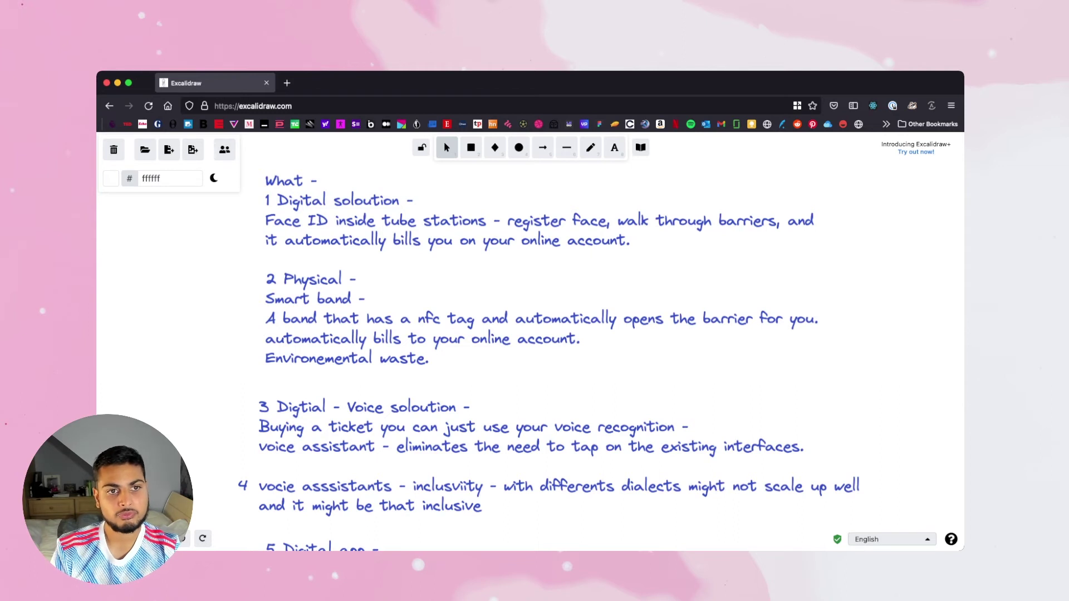
scroll(549, 343, up, 1)
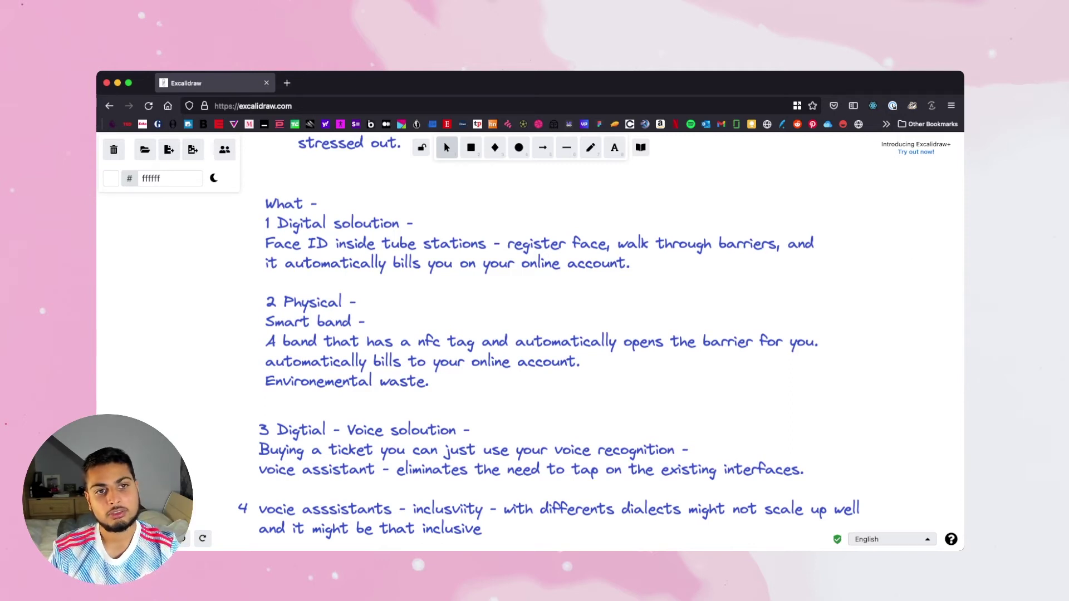
scroll(548, 336, down, 1)
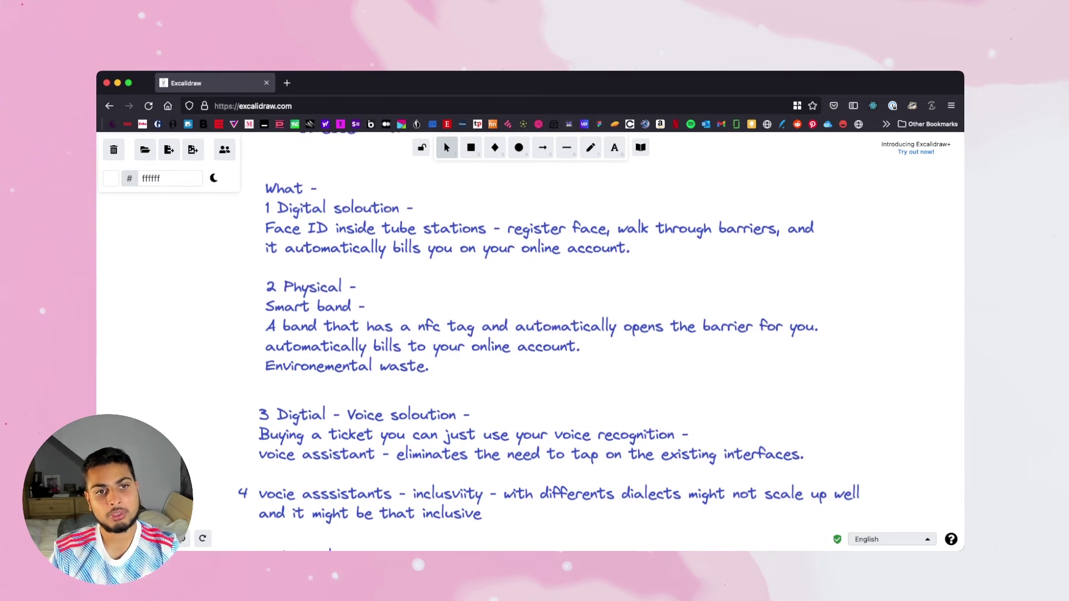
scroll(548, 342, up, 1)
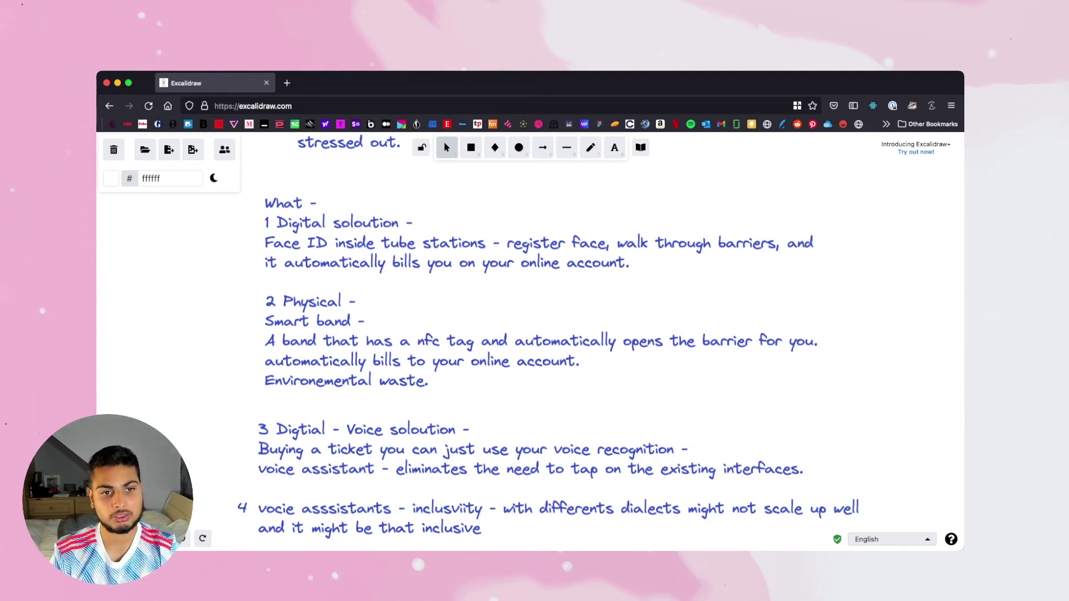
Review the voice solution, its inclusivity concern and the digital app for buying tickets on demand before travel
scroll(534, 334, down, 3)
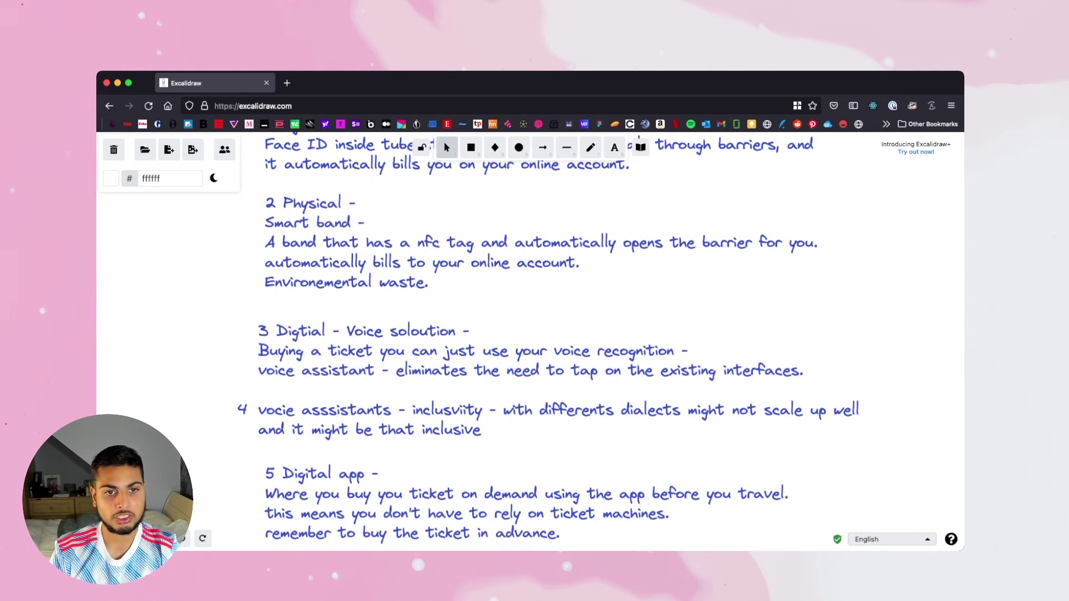
scroll(534, 334, up, 2)
scroll(534, 335, down, 1)
scroll(444, 141, right, 1)
scroll(443, 141, up, 1)
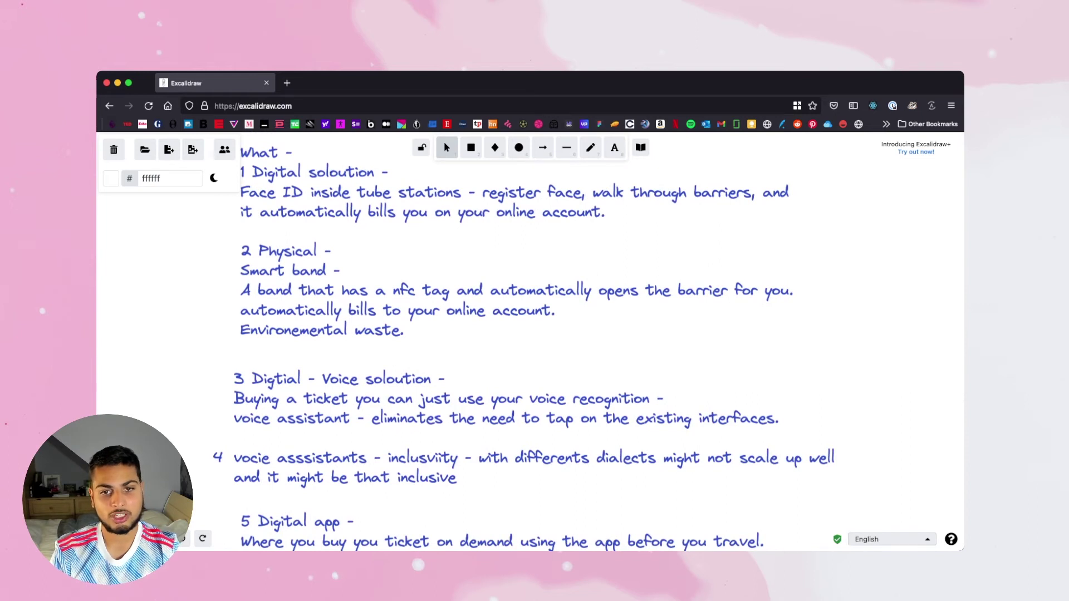
scroll(535, 334, down, 1)
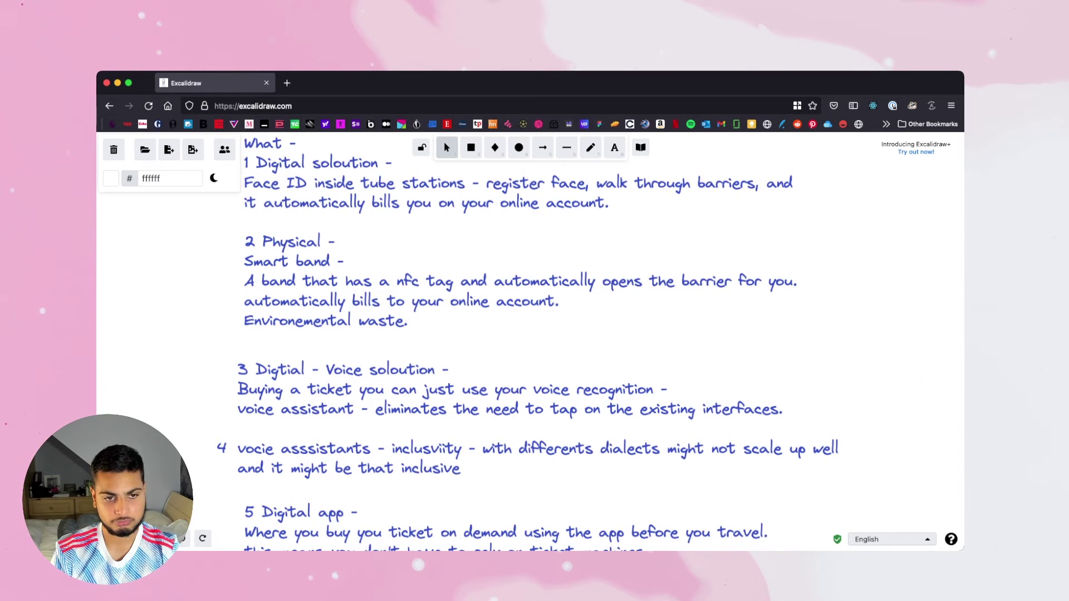
scroll(439, 548, down, 3)
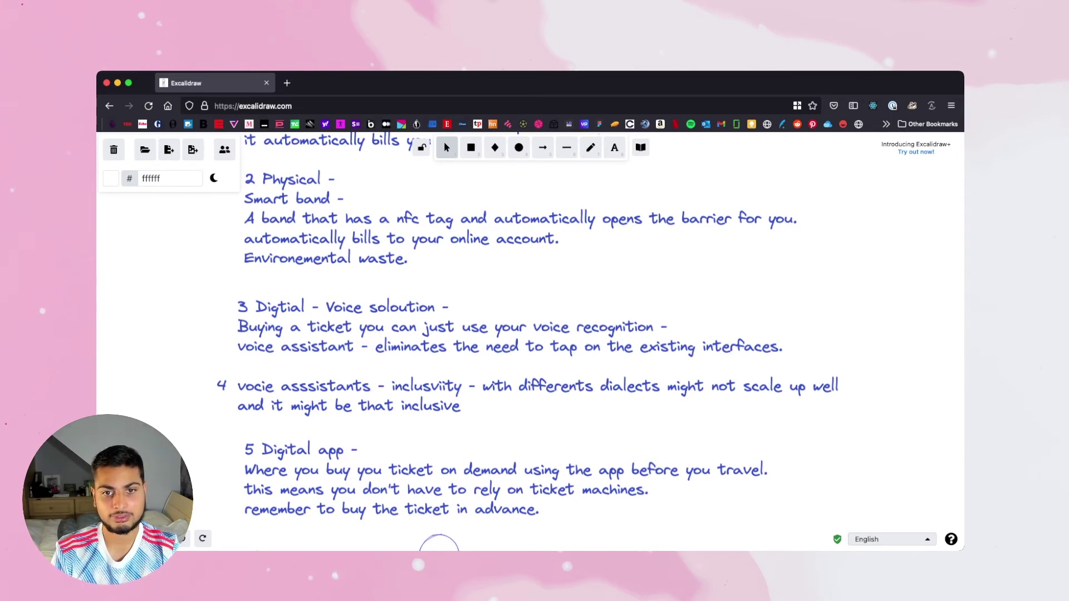
scroll(439, 549, right, 1)
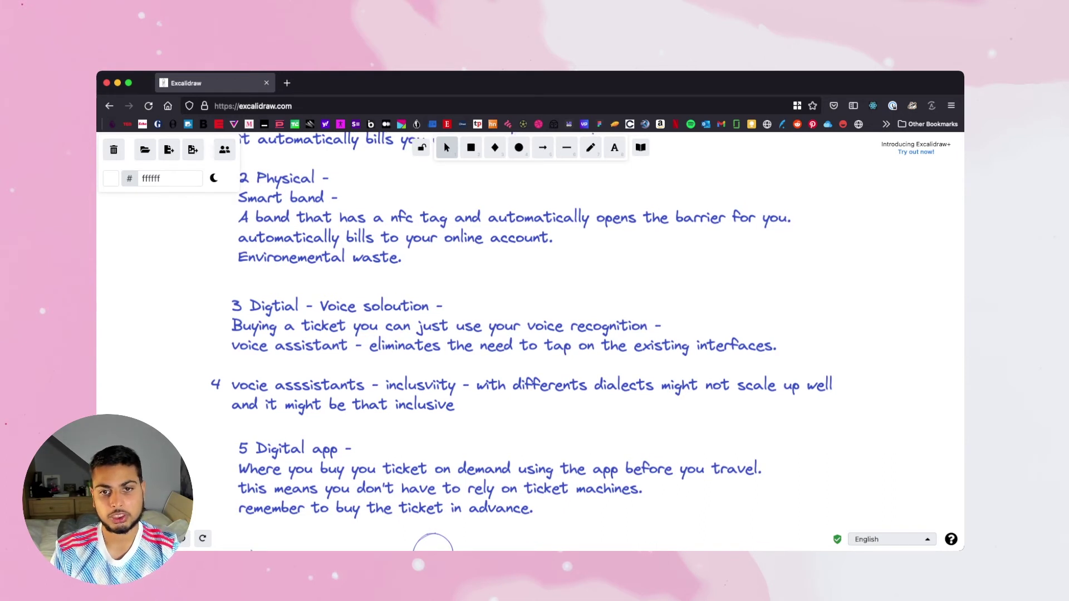
scroll(434, 546, right, 1)
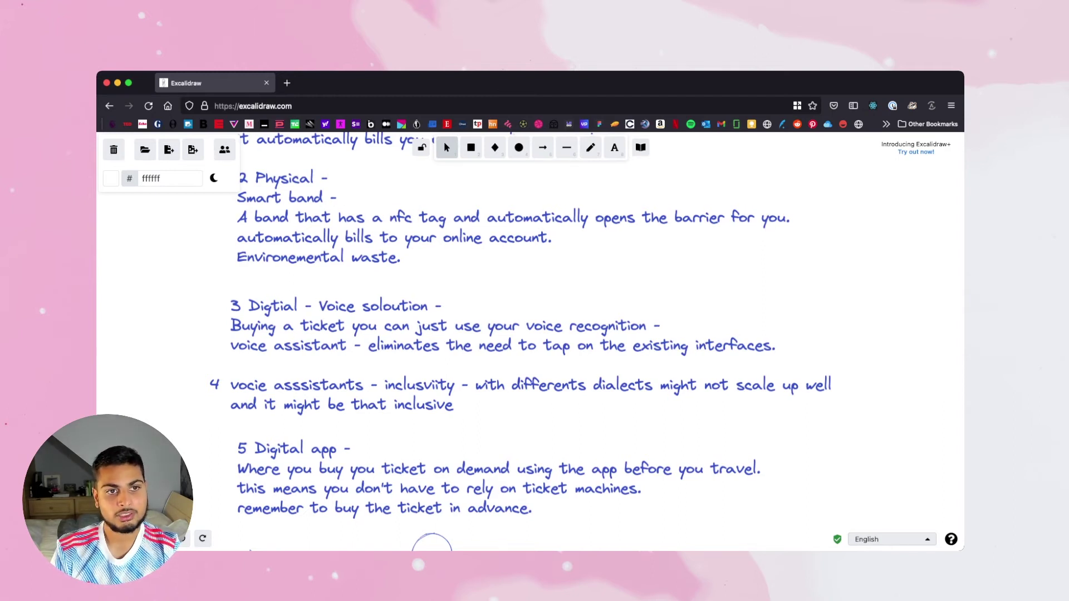
scroll(432, 543, up, 5)
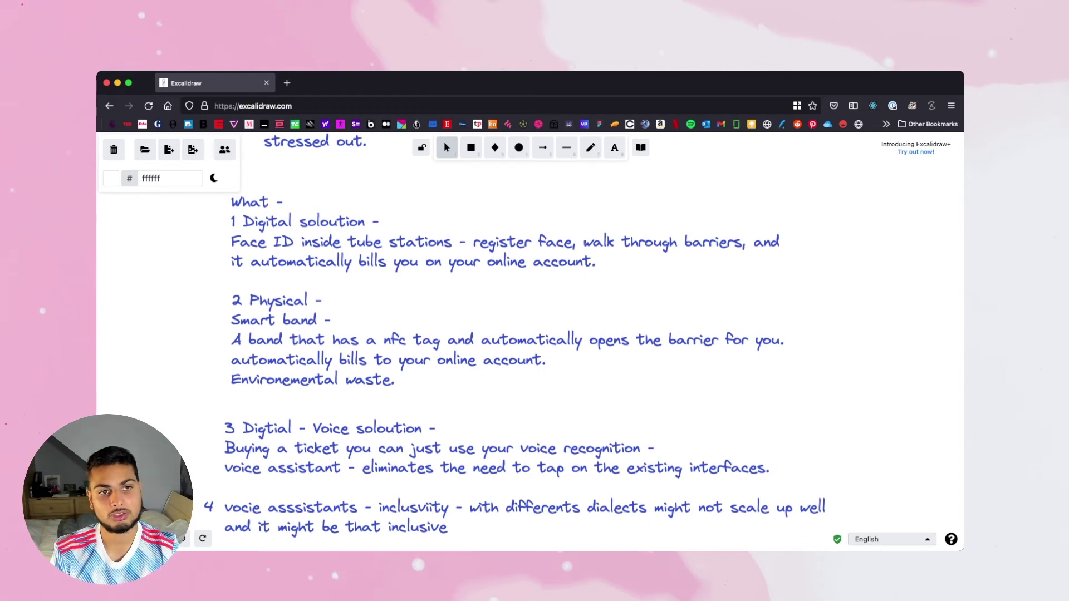
Examine the impact and effort chart of the numbered ideas against the What, Time and HMW notes, and switch away from the whiteboard
scroll(514, 341, down, 8)
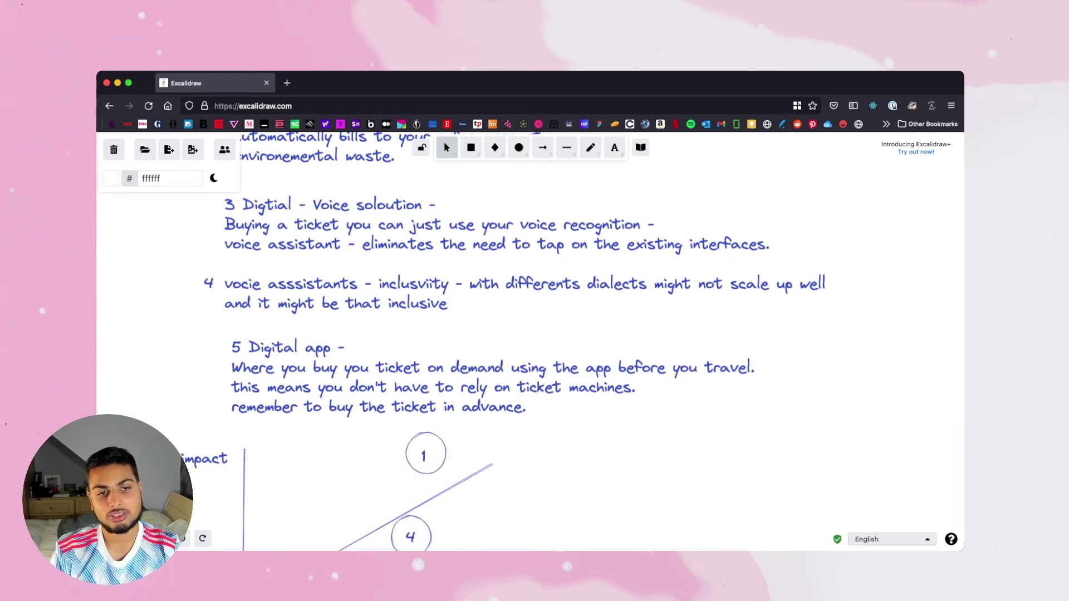
scroll(443, 142, down, 2)
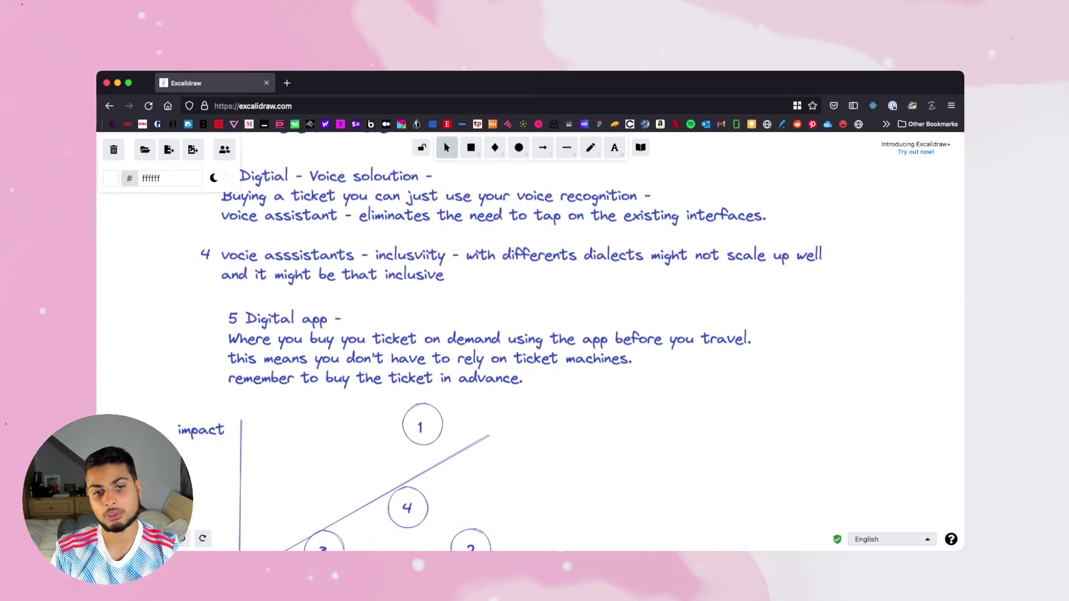
scroll(444, 142, down, 6)
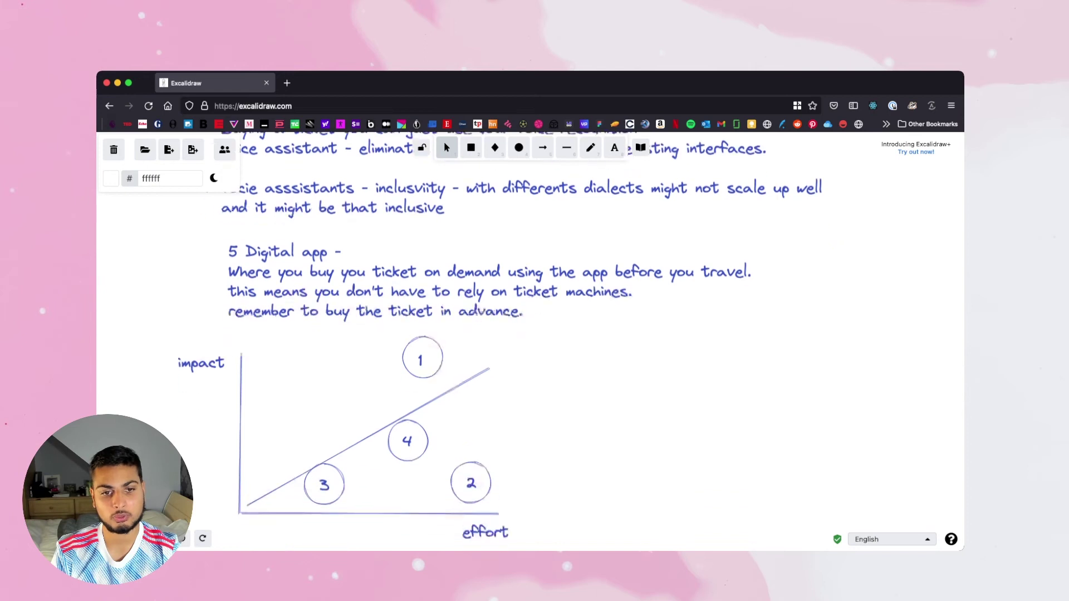
scroll(443, 141, up, 10)
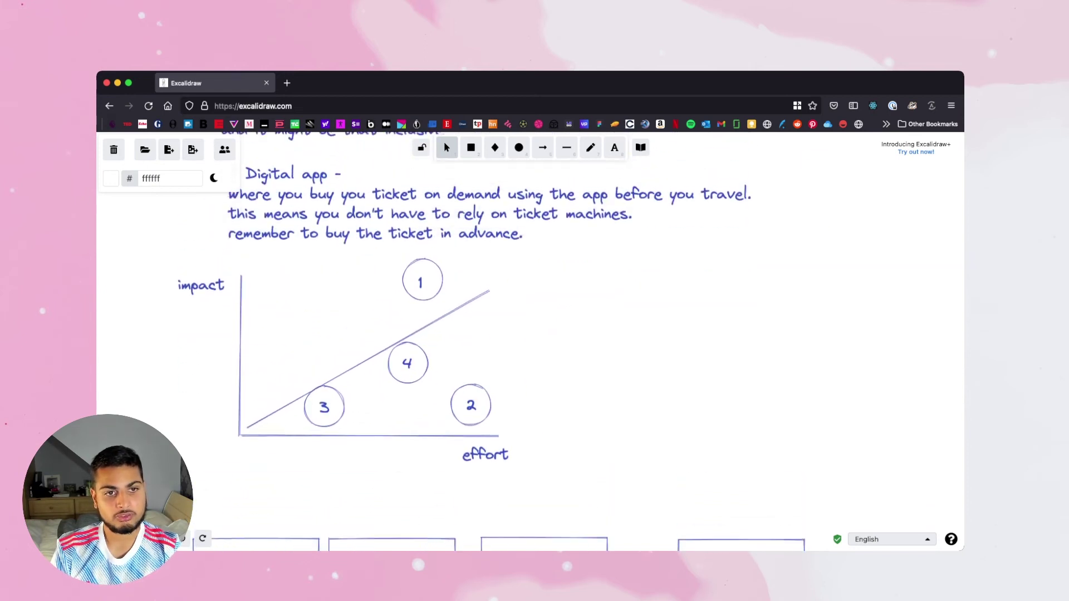
scroll(443, 141, up, 6)
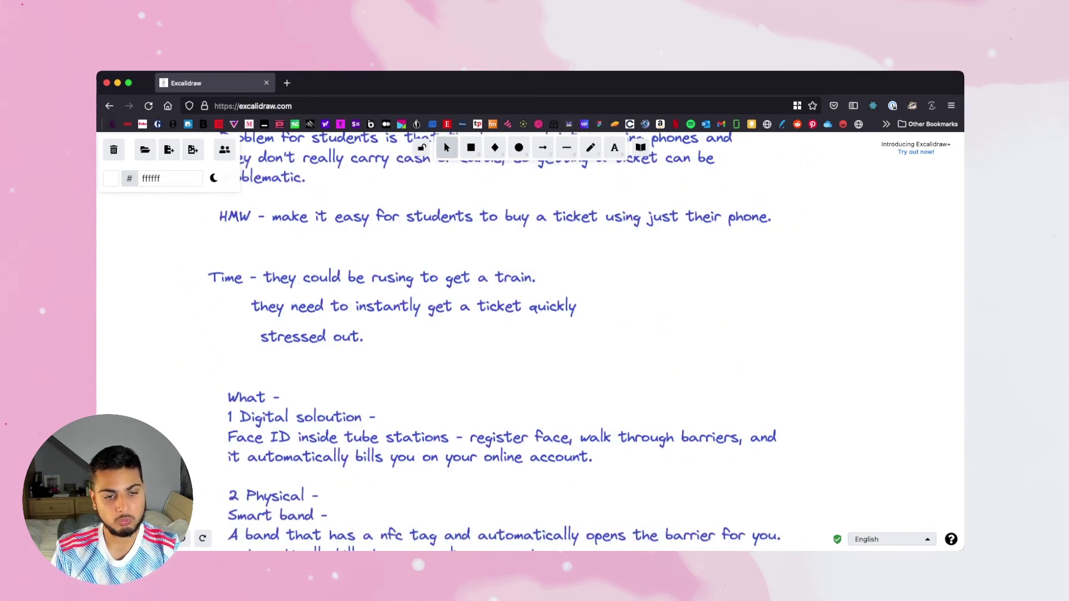
scroll(444, 142, down, 17)
scroll(443, 142, down, 2)
scroll(443, 141, up, 3)
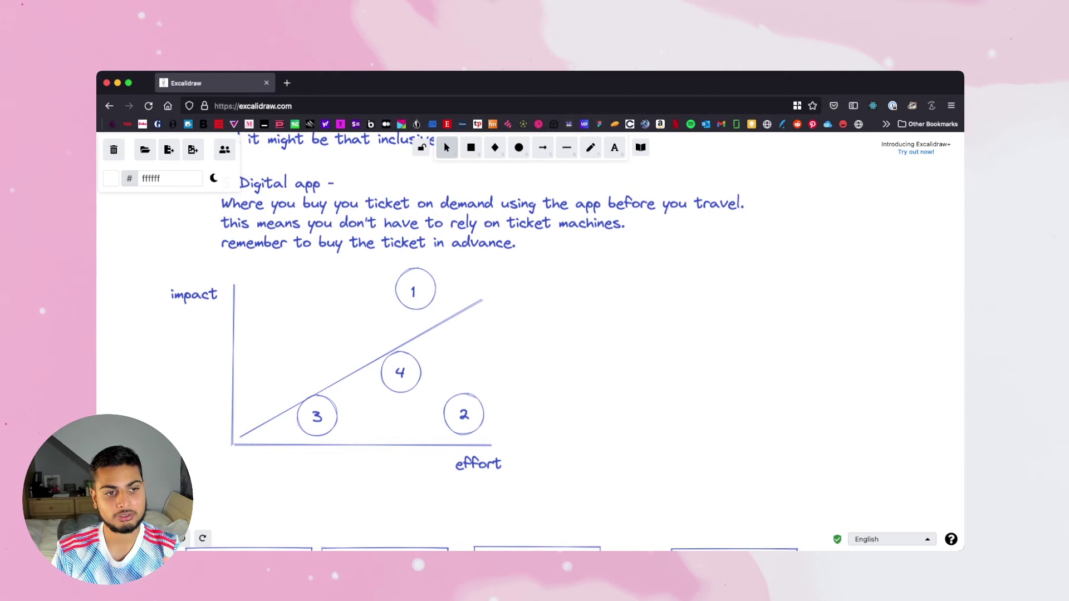
key(super+Tab)
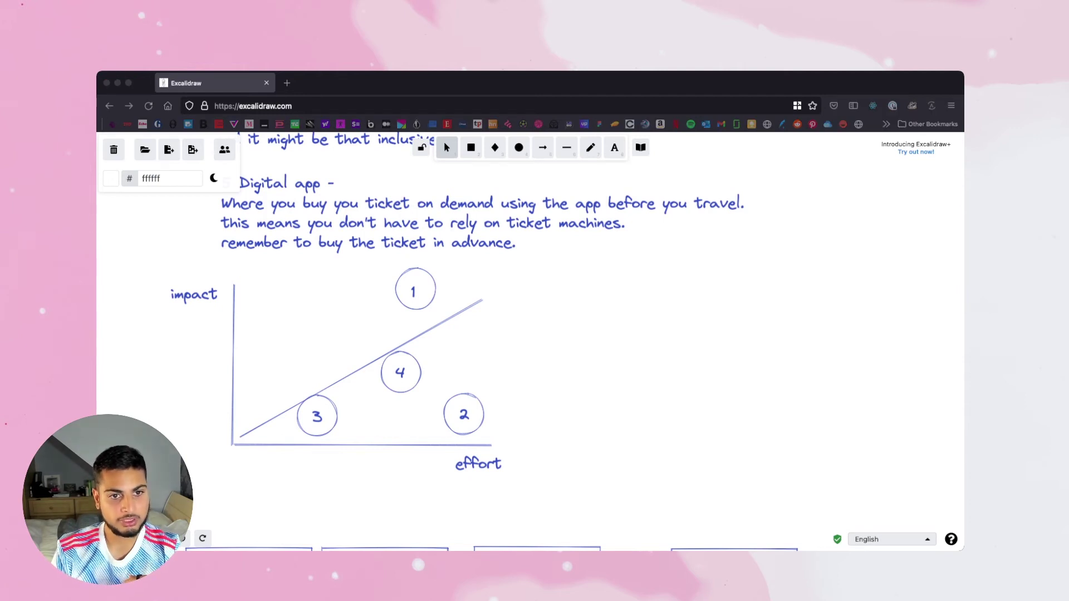
Switch back to the Excalidraw whiteboard and compare the impact and effort chart with the numbered What ideas
key(super+Tab)
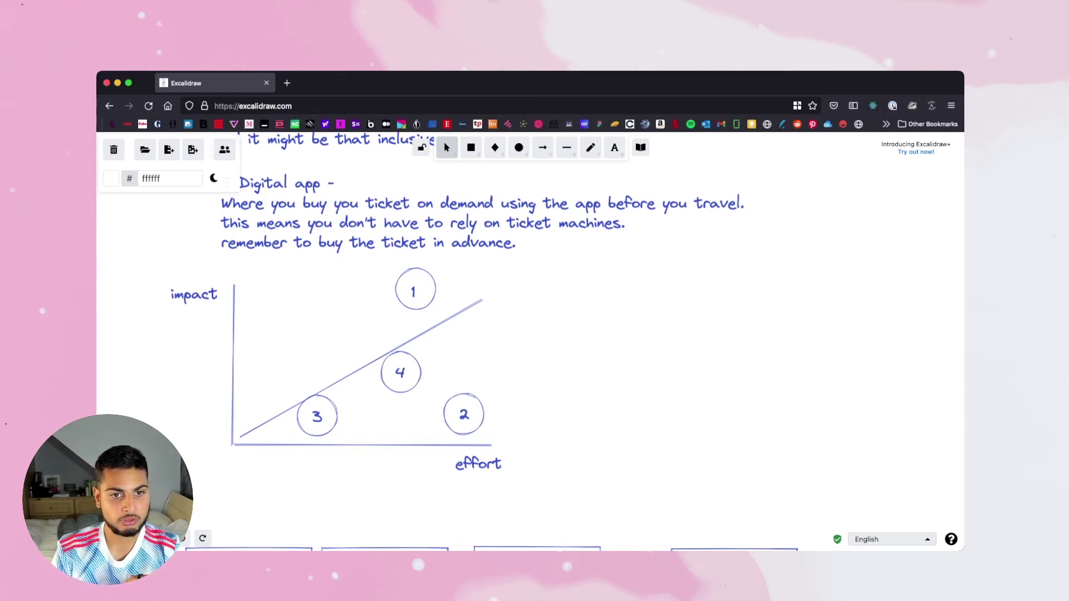
scroll(493, 342, up, 10)
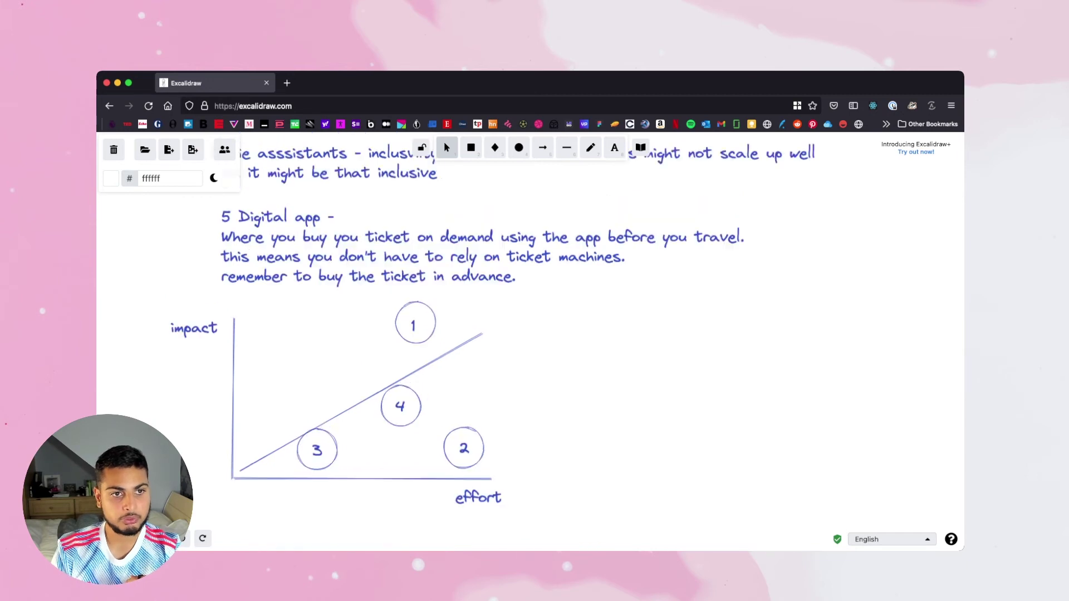
scroll(493, 341, down, 7)
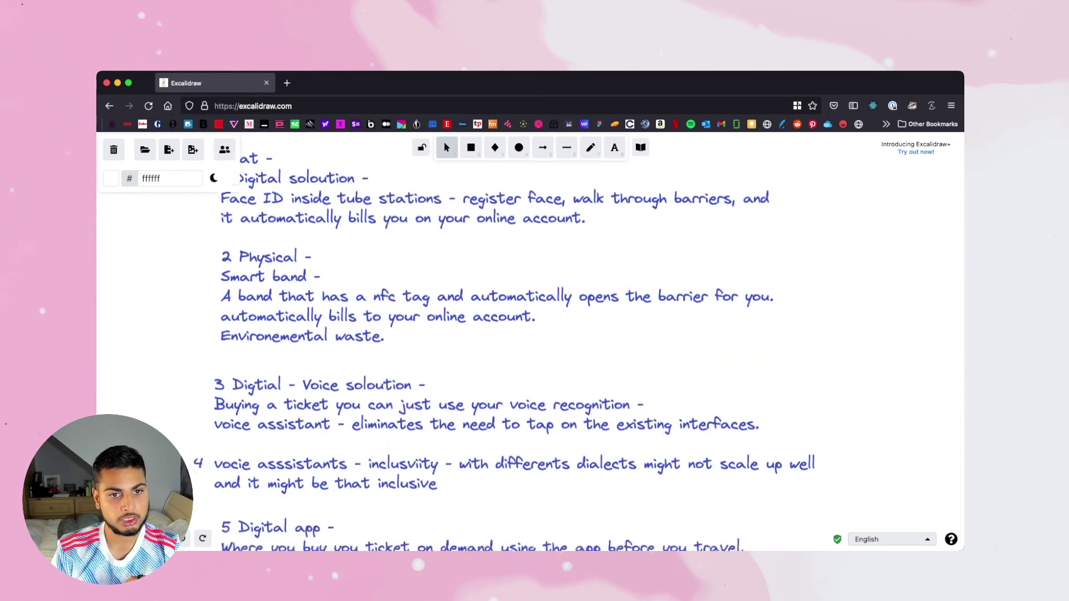
scroll(493, 342, down, 3)
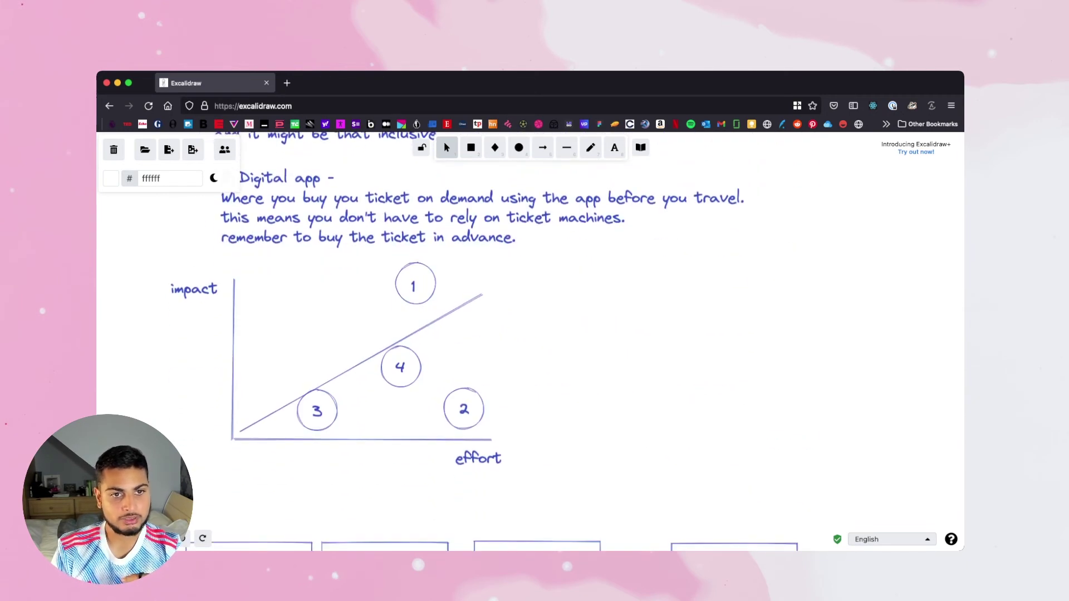
scroll(493, 341, up, 1)
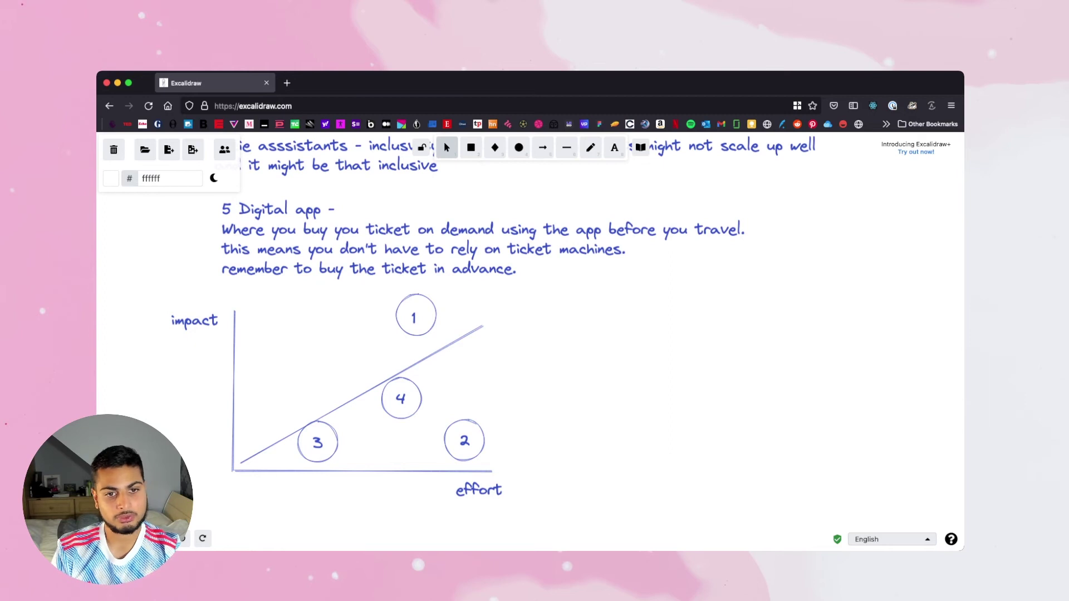
scroll(479, 334, up, 5)
scroll(479, 334, down, 3)
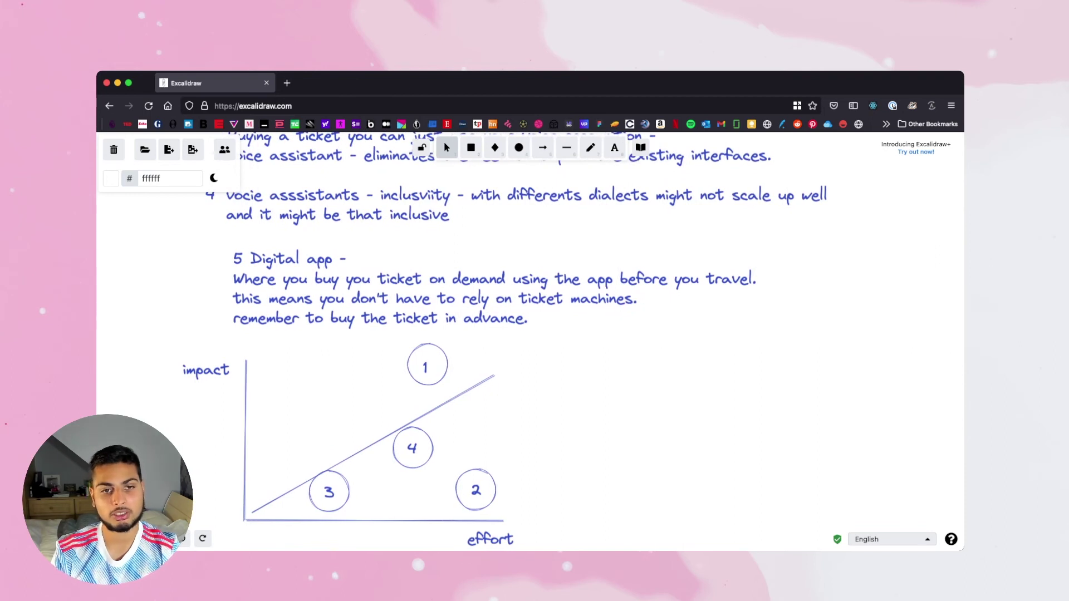
scroll(479, 334, down, 2)
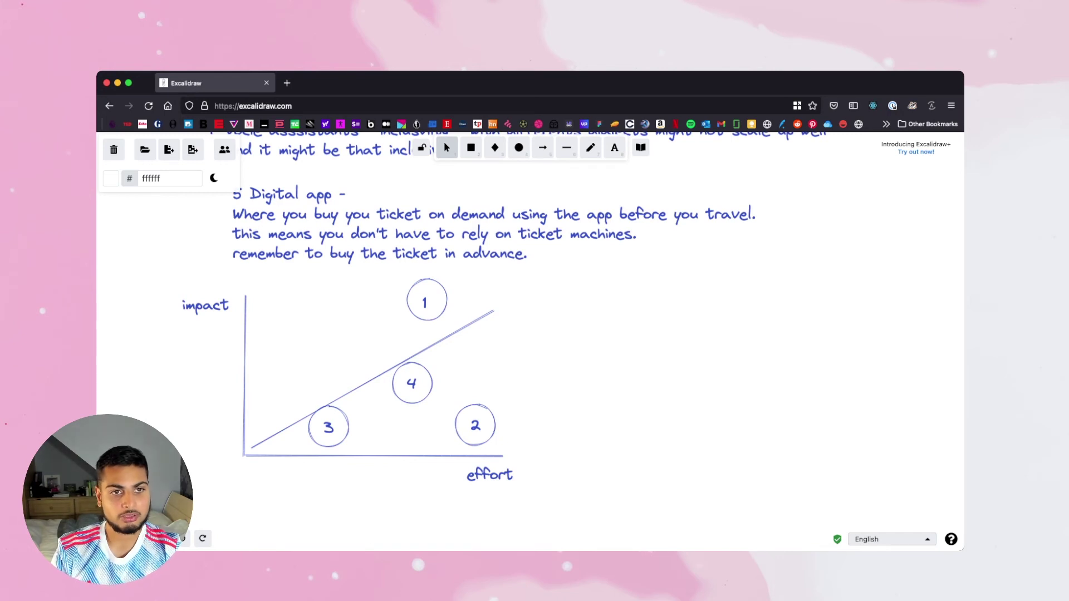
Review the smart band, voice and digital app ideas again alongside their placement on the impact and effort chart
scroll(443, 141, up, 10)
scroll(515, 346, down, 10)
scroll(444, 142, up, 8)
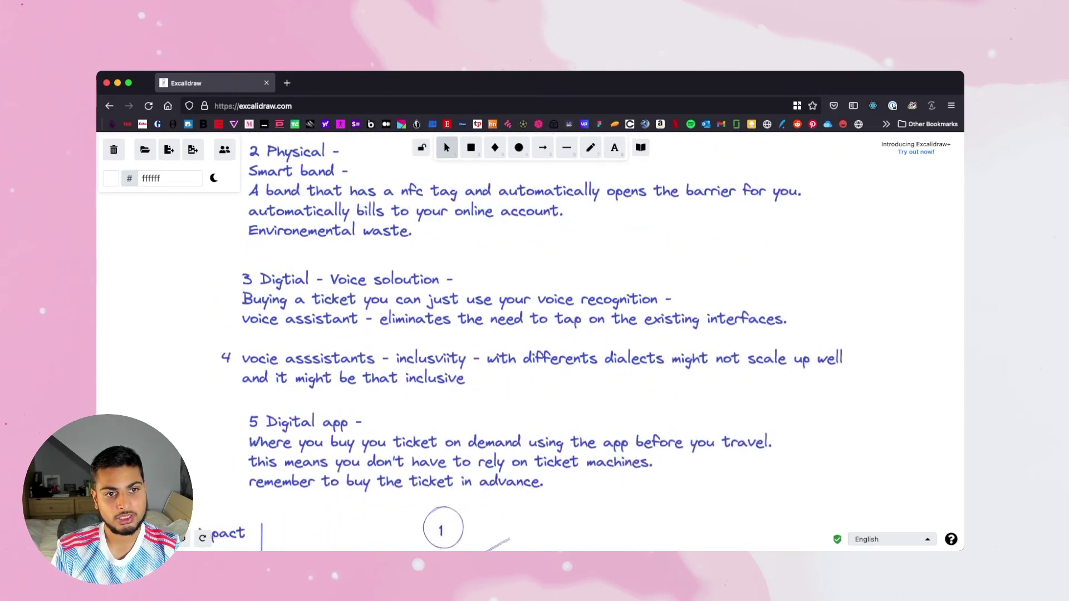
scroll(444, 141, down, 5)
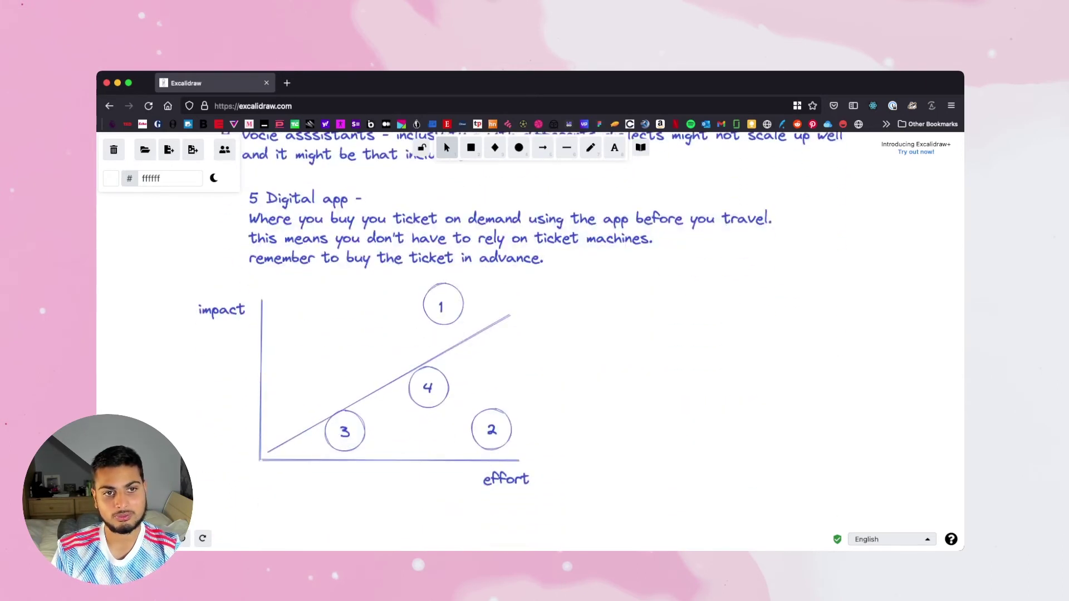
scroll(443, 142, up, 5)
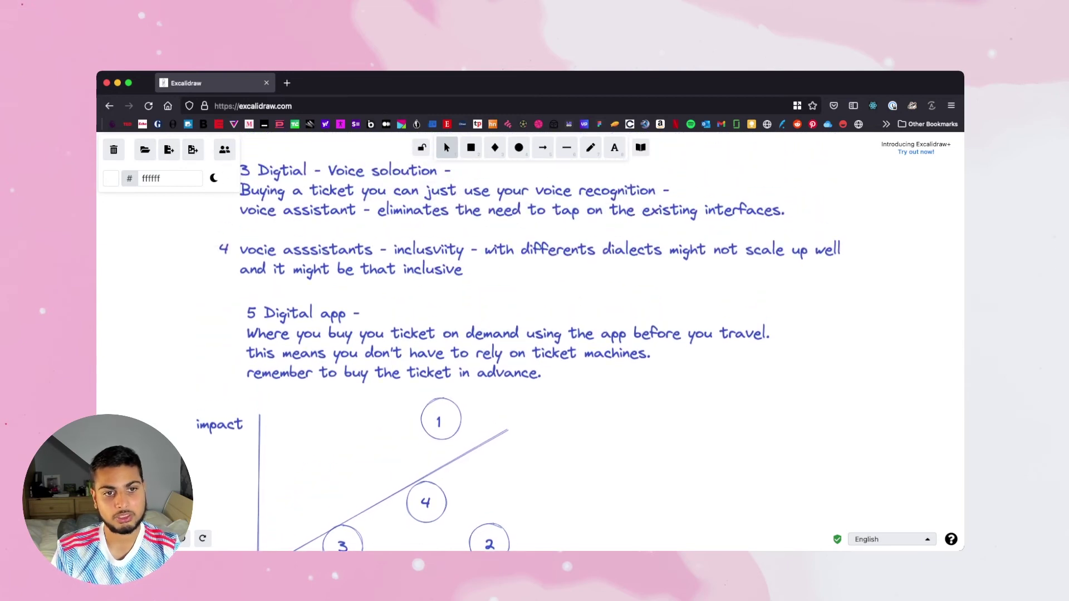
scroll(443, 141, down, 3)
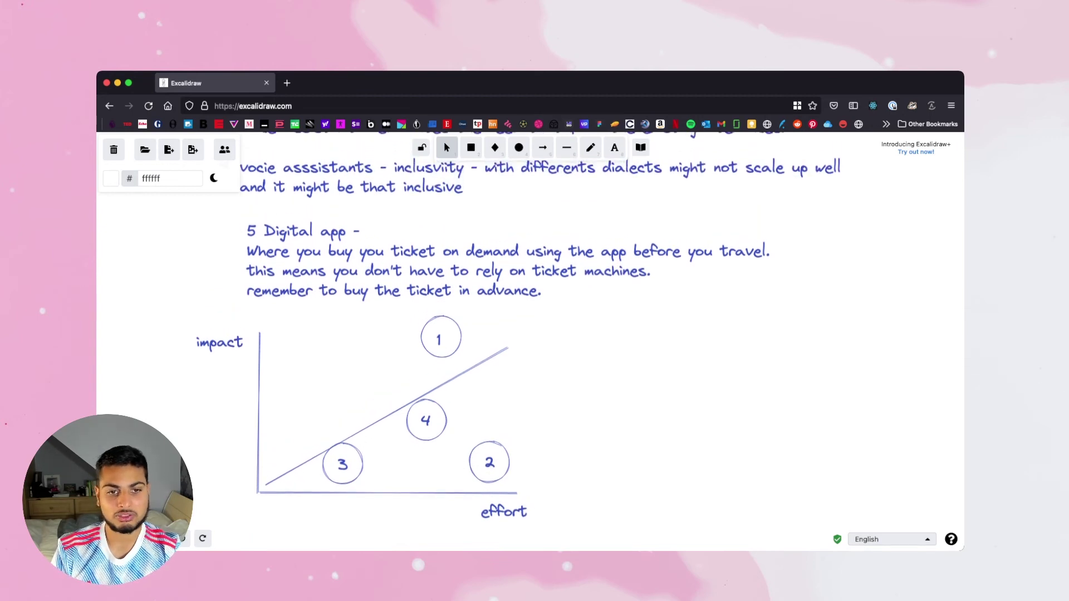
scroll(443, 141, up, 2)
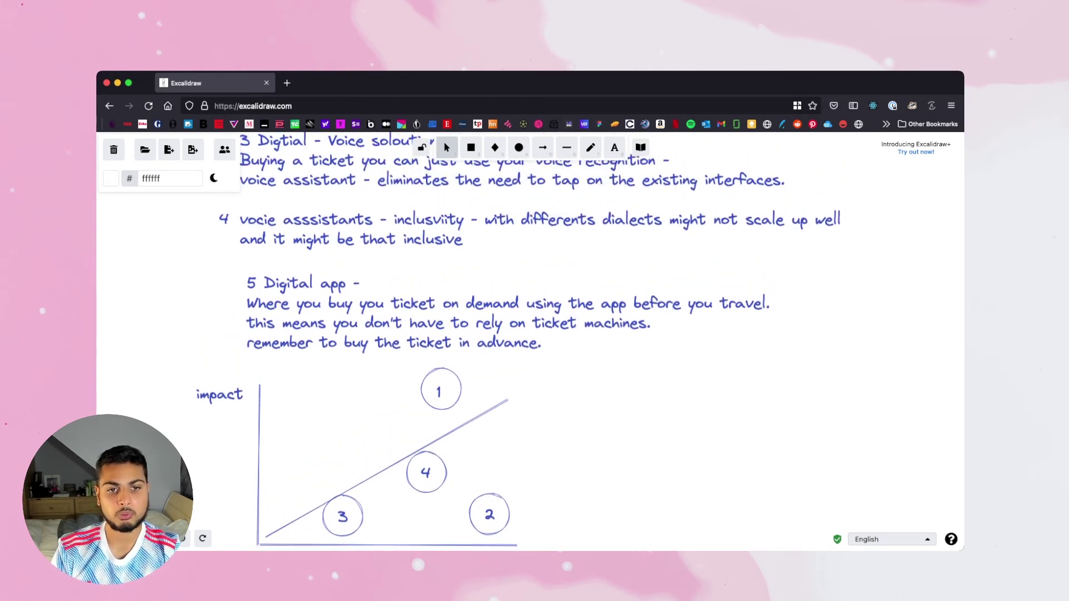
scroll(444, 141, up, 2)
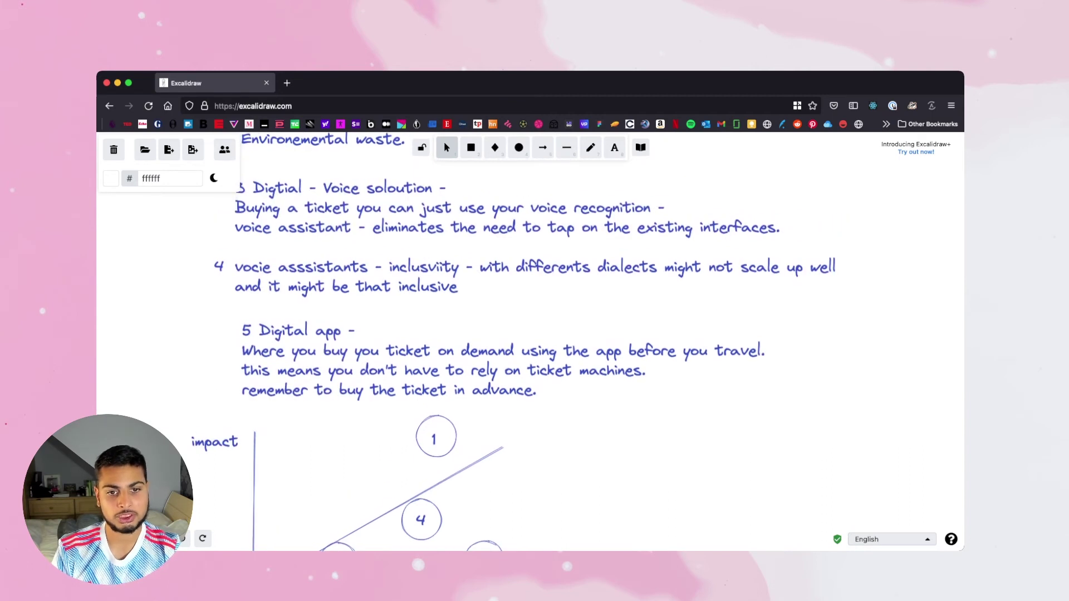
scroll(443, 142, down, 4)
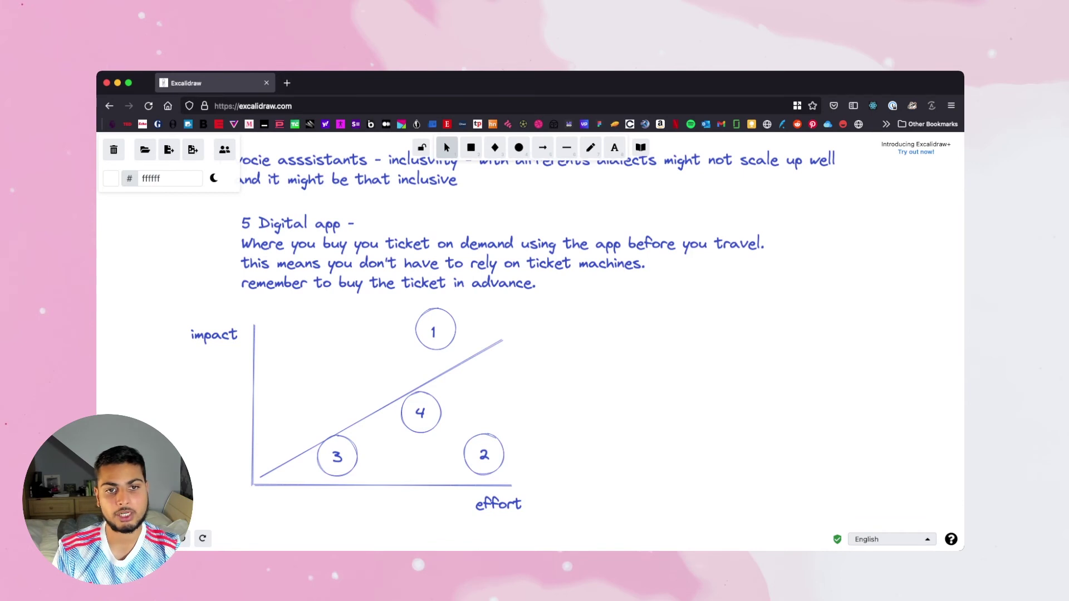
scroll(444, 142, down, 4)
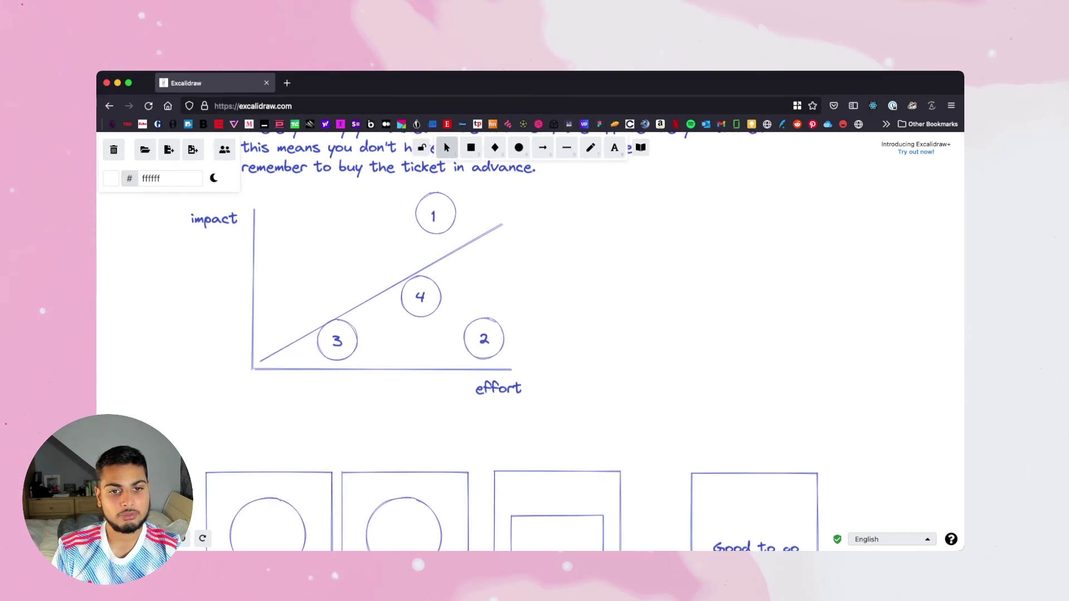
Examine the basic wireframes for face registration, from Register face and Tap card to the Good to go screen
scroll(443, 141, down, 8)
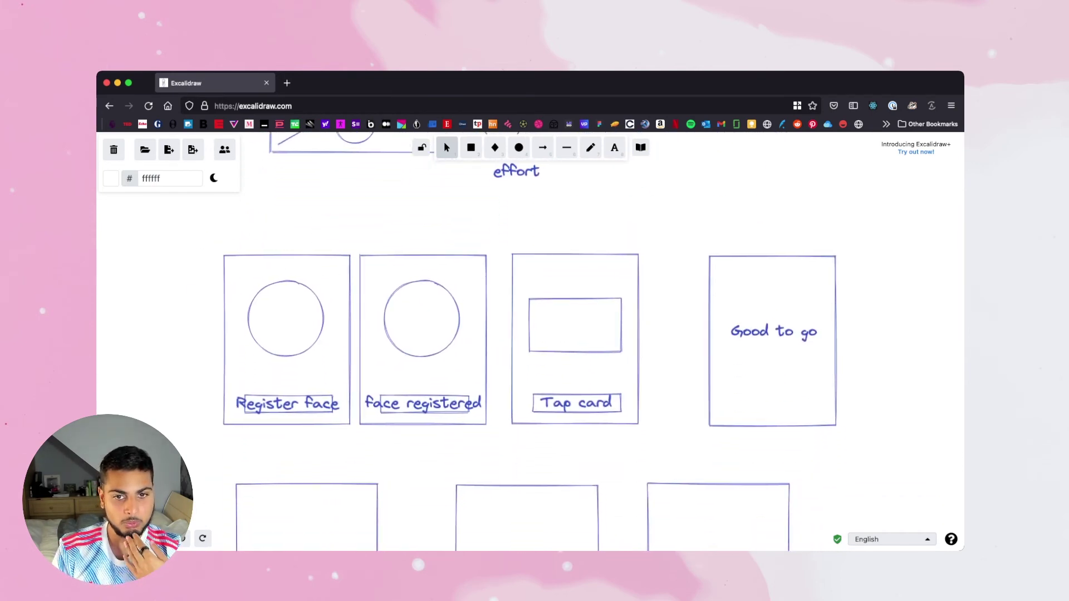
scroll(501, 334, down, 5)
scroll(502, 334, up, 2)
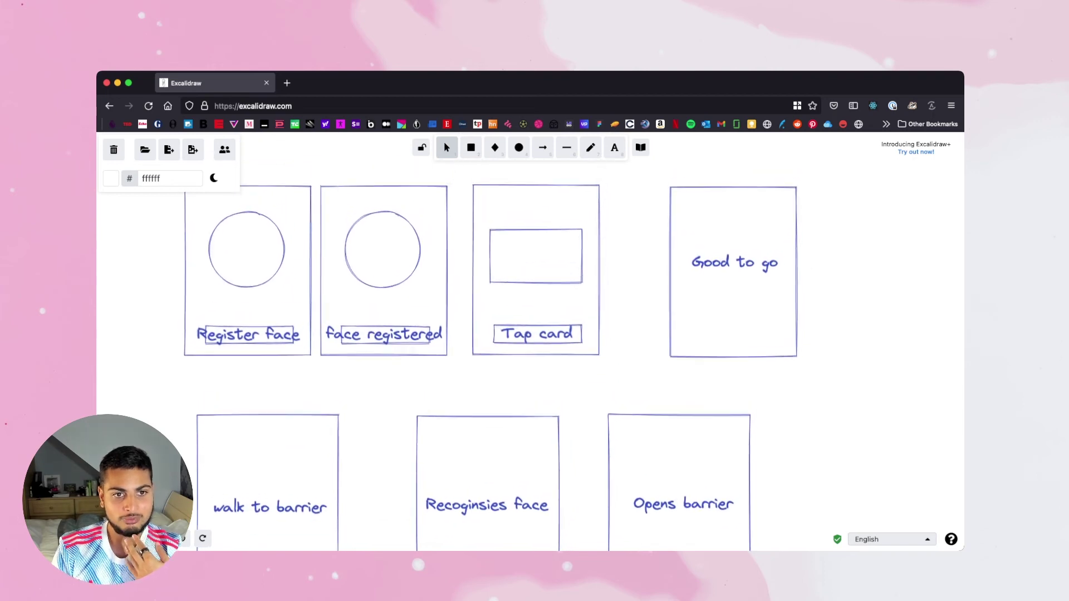
scroll(501, 334, up, 1)
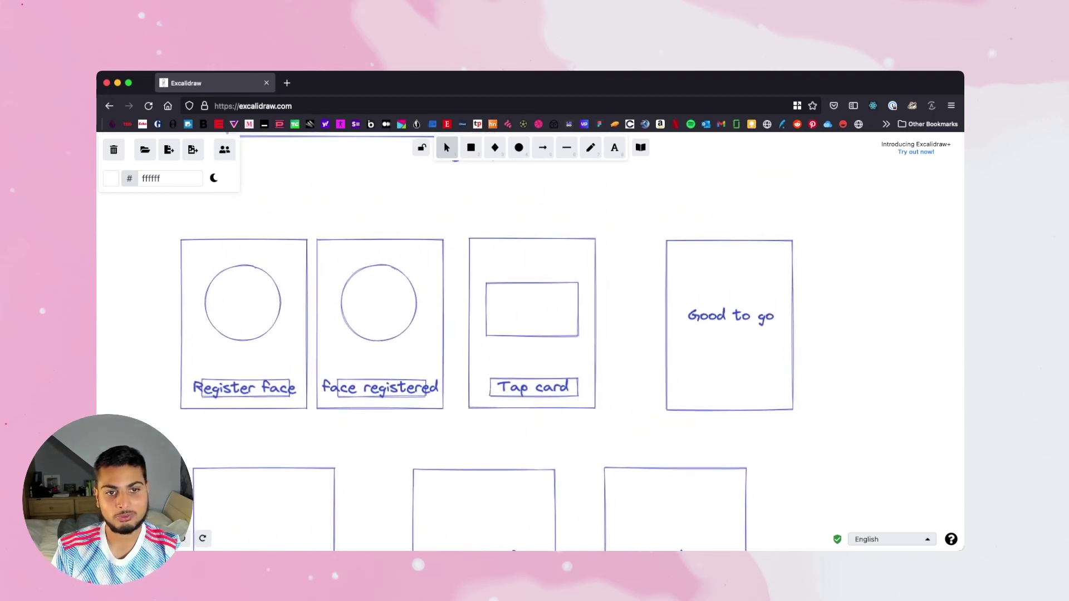
scroll(502, 335, up, 1)
scroll(502, 334, left, 1)
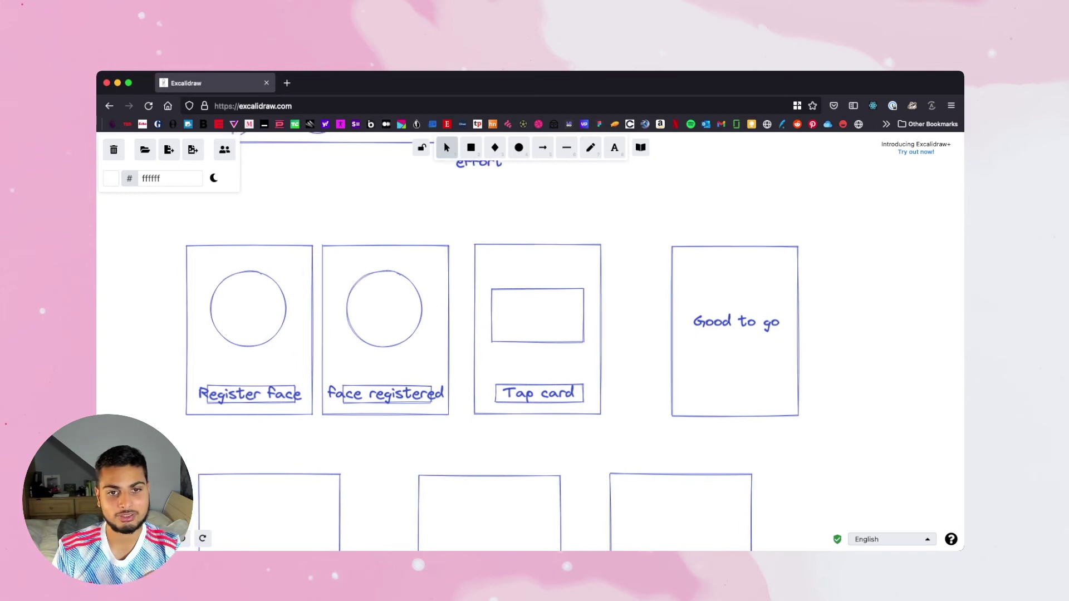
scroll(501, 334, down, 5)
scroll(501, 334, up, 3)
scroll(510, 357, up, 3)
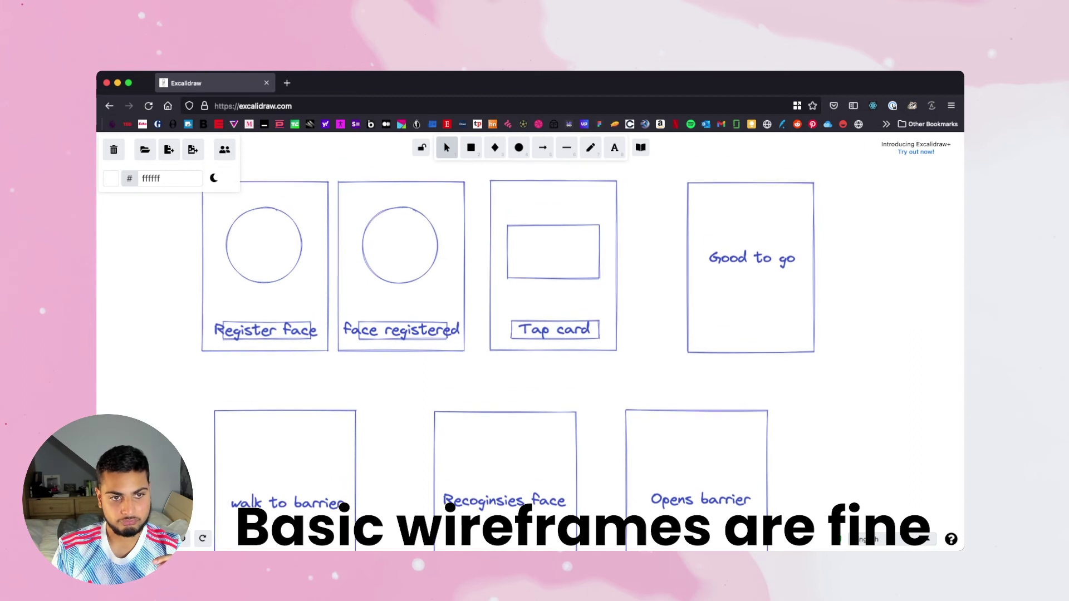
scroll(524, 334, left, 2)
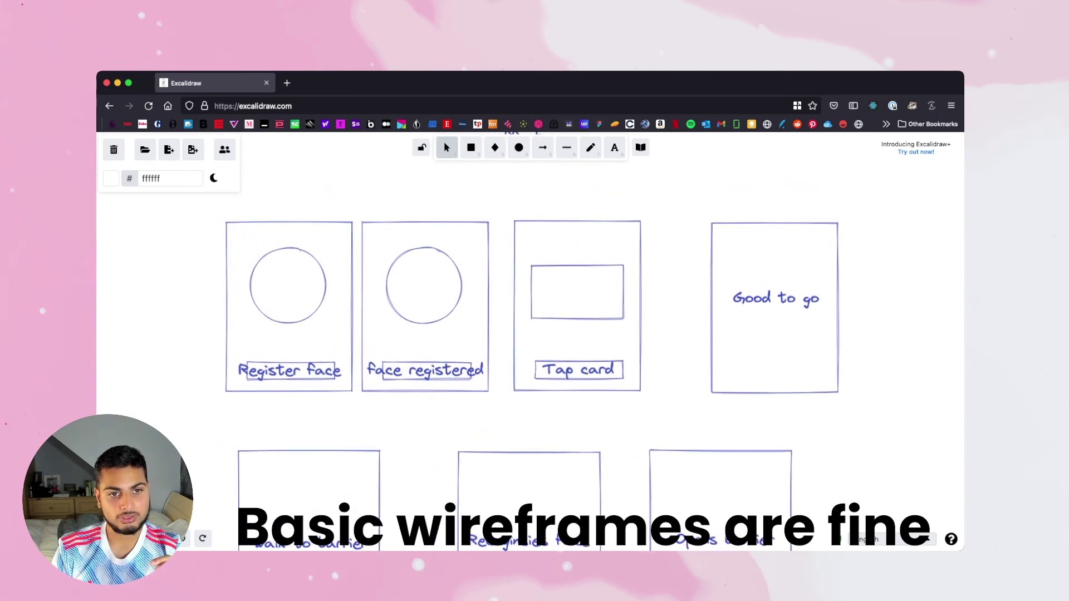
scroll(524, 334, up, 2)
scroll(524, 335, up, 1)
scroll(524, 335, right, 3)
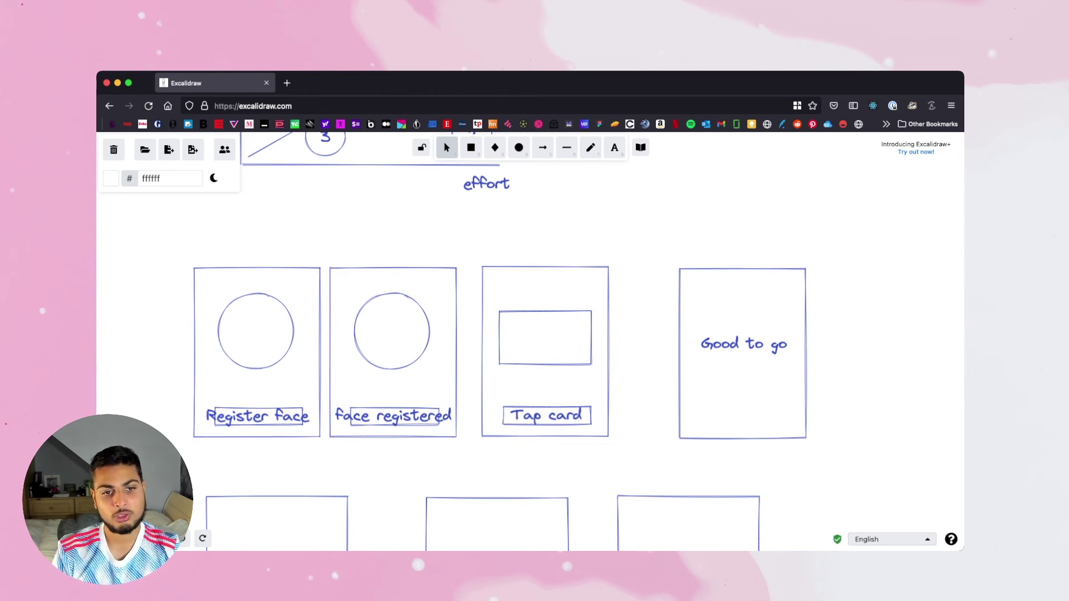
Review the barrier flow frames, the card or phone payment fallback and the start of the Measure success notes
scroll(444, 142, down, 5)
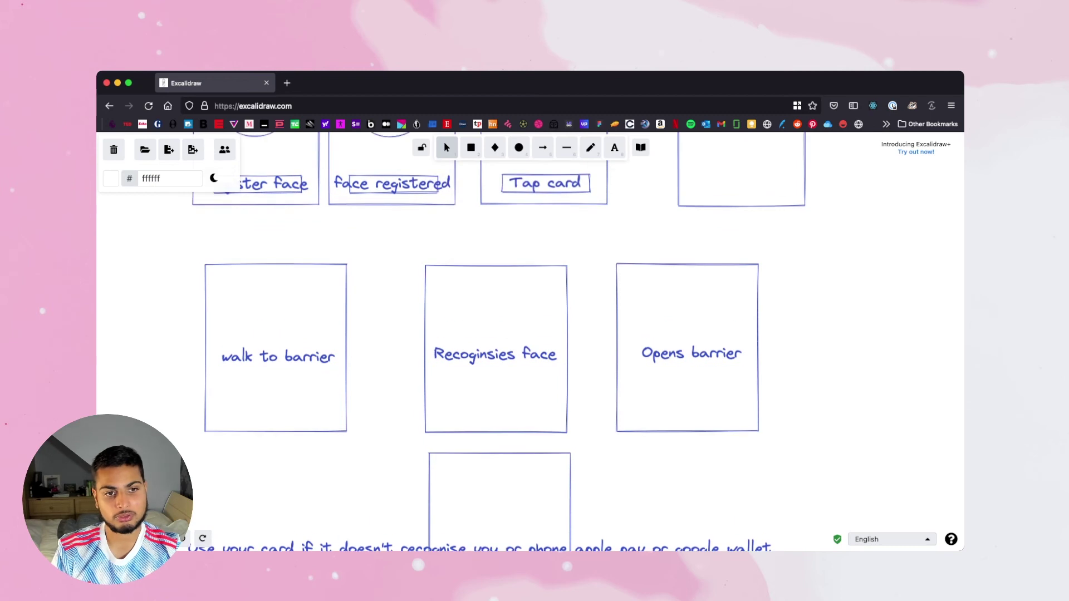
scroll(443, 141, up, 1)
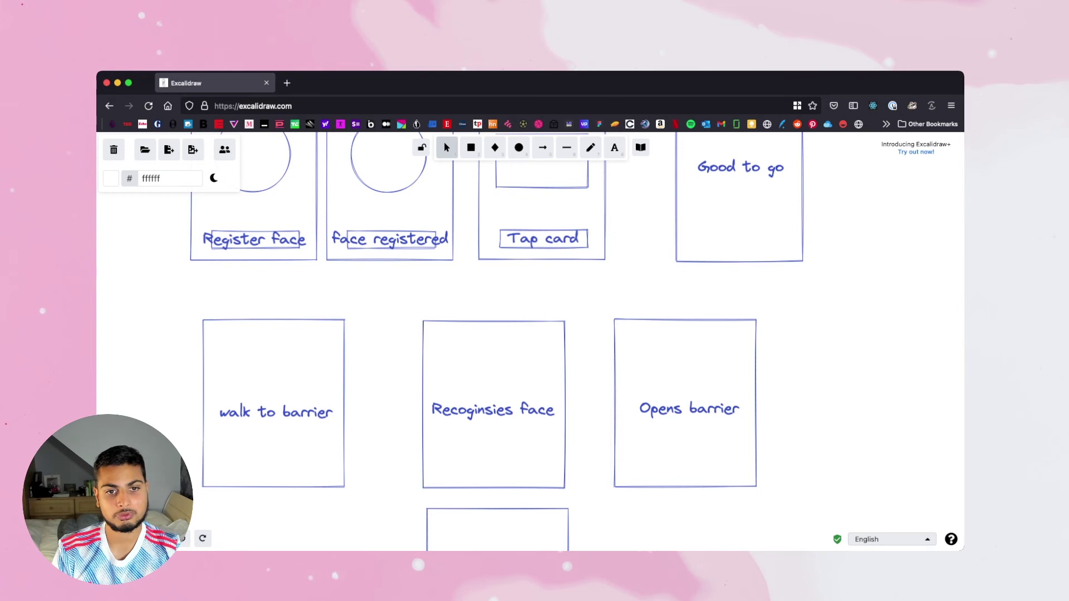
scroll(502, 334, down, 3)
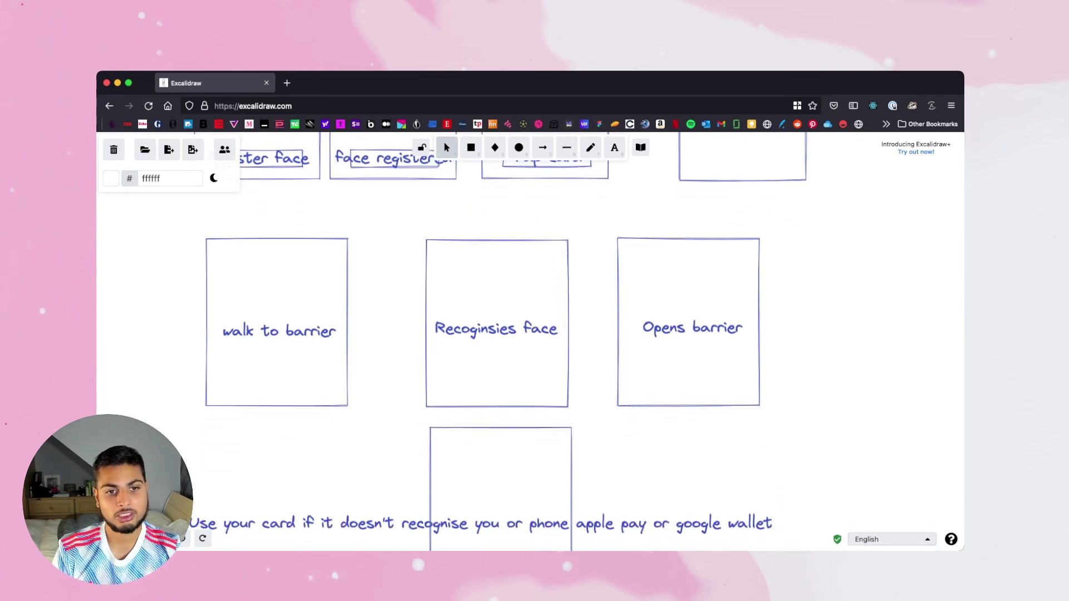
scroll(501, 335, down, 3)
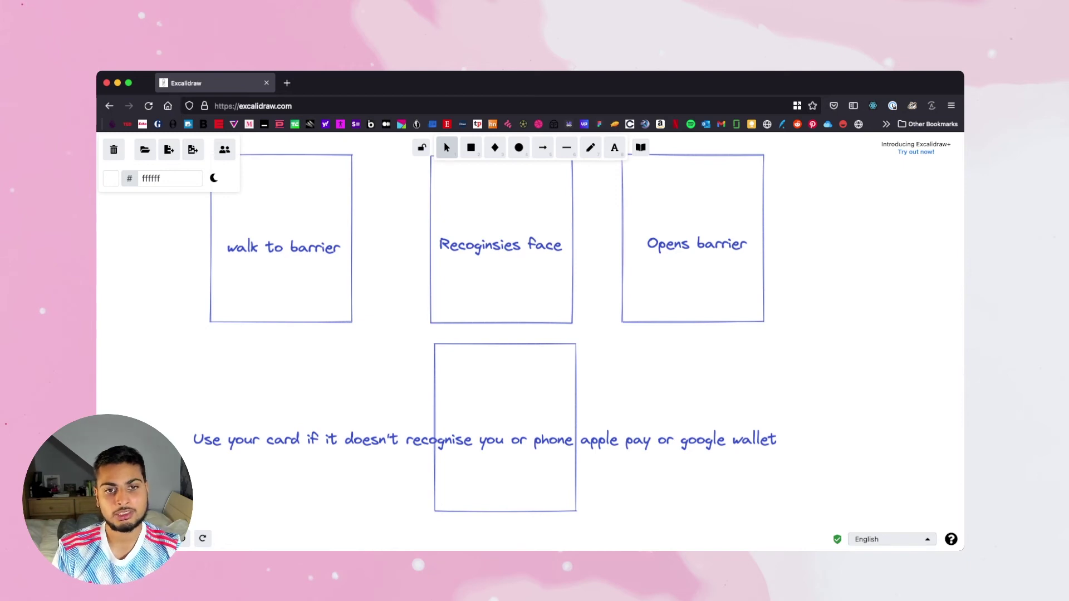
scroll(484, 344, up, 1)
scroll(484, 343, down, 5)
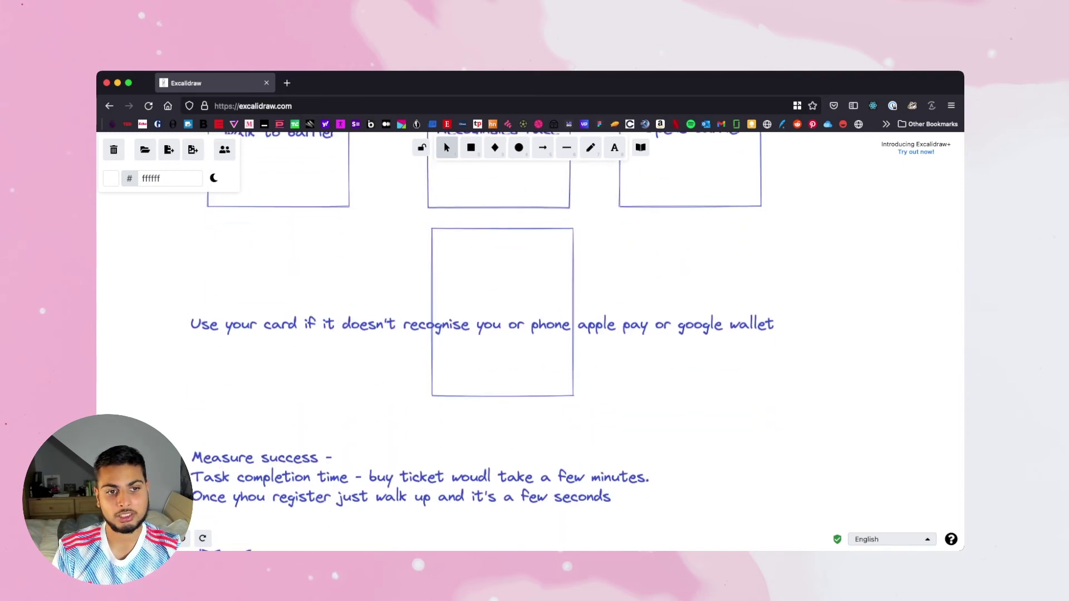
Go back over the face registration wireframes and how they lead into the walk to barrier frames
scroll(484, 343, up, 10)
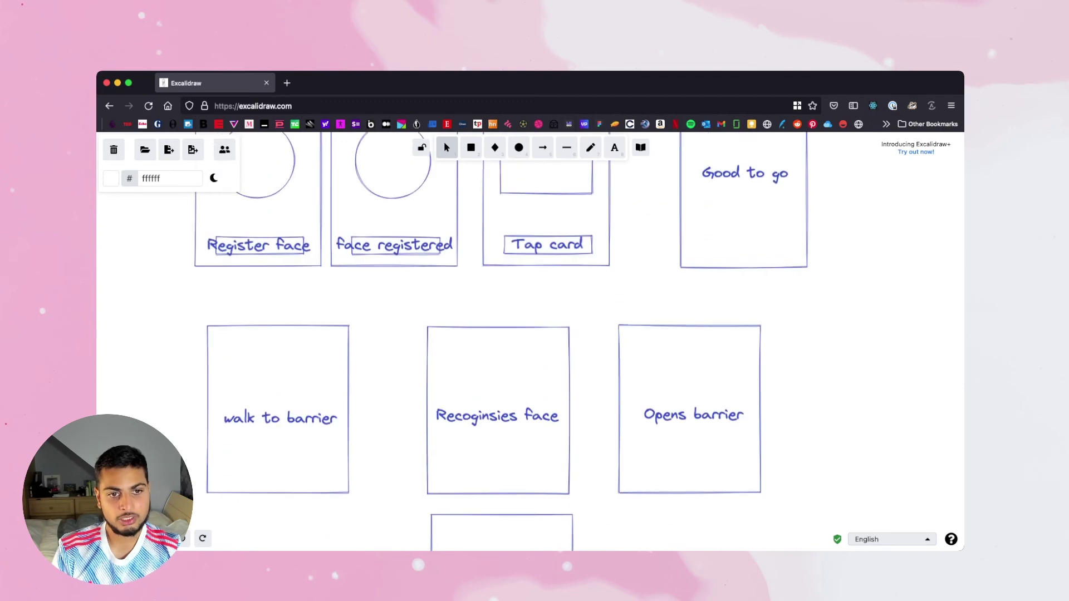
scroll(484, 343, up, 6)
scroll(484, 343, up, 5)
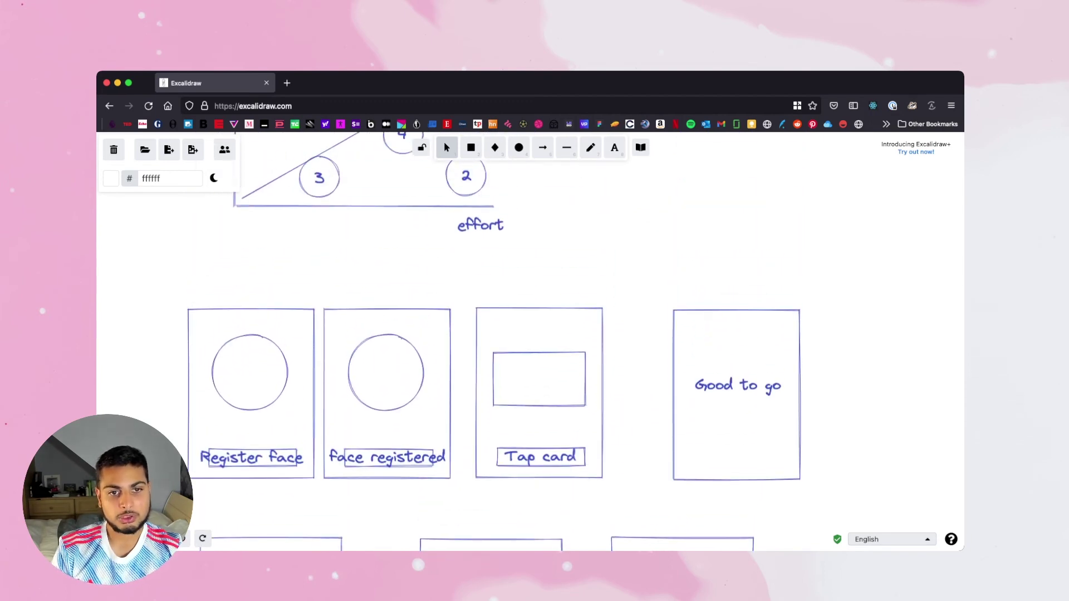
scroll(485, 343, down, 2)
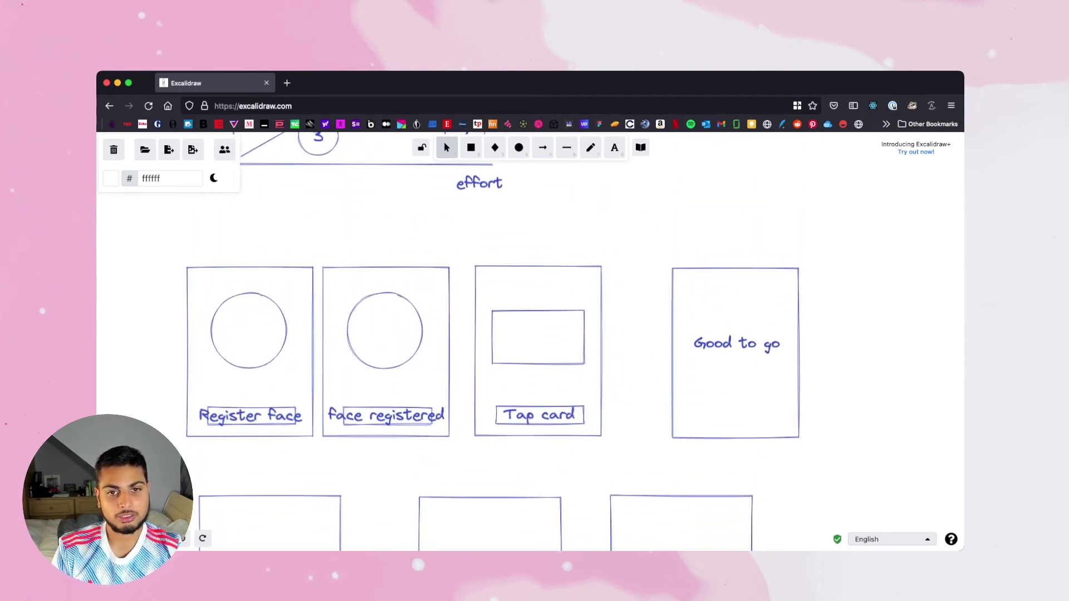
scroll(484, 344, left, 2)
scroll(485, 343, up, 3)
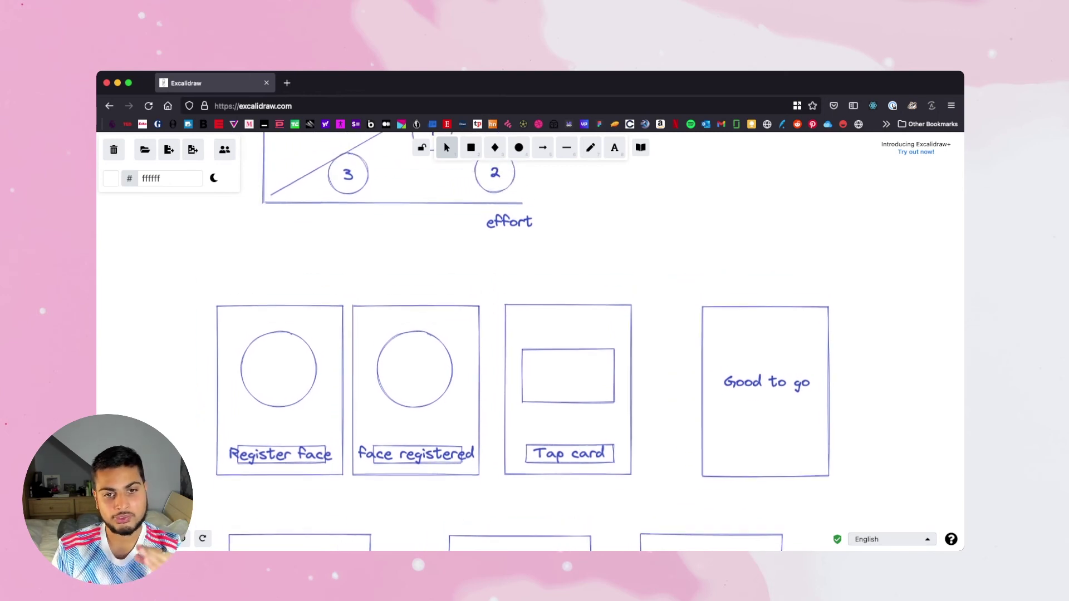
scroll(485, 343, down, 2)
scroll(484, 343, down, 4)
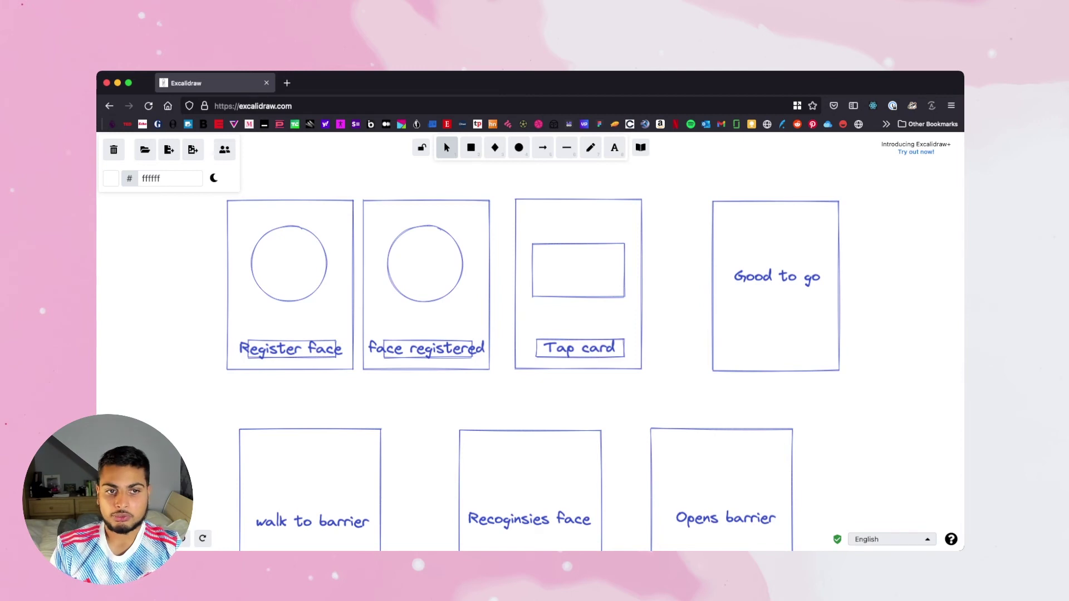
scroll(525, 374, right, 2)
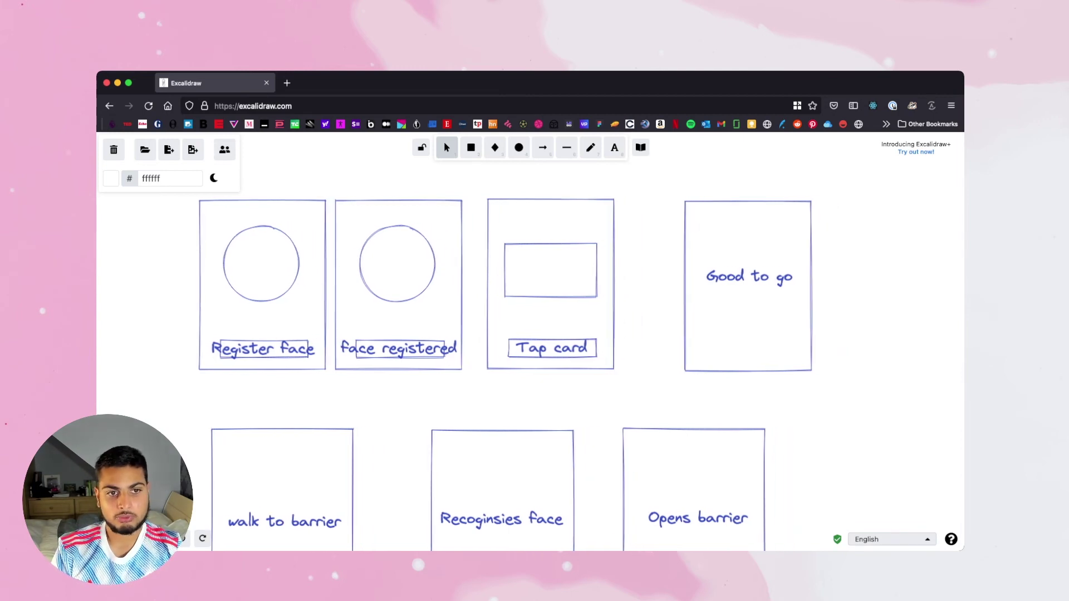
scroll(525, 374, up, 1)
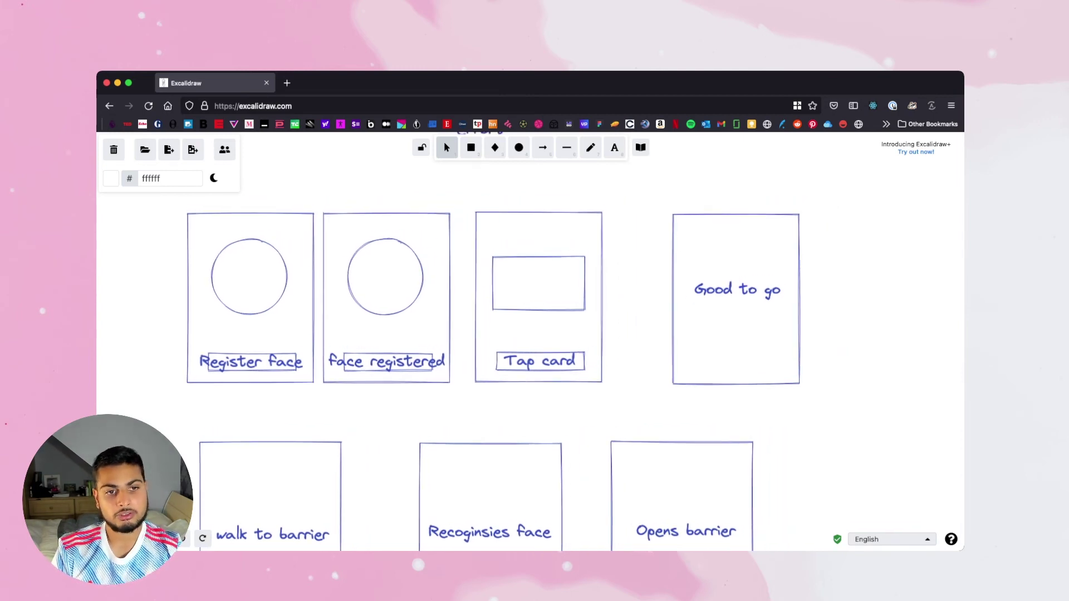
scroll(525, 374, left, 1)
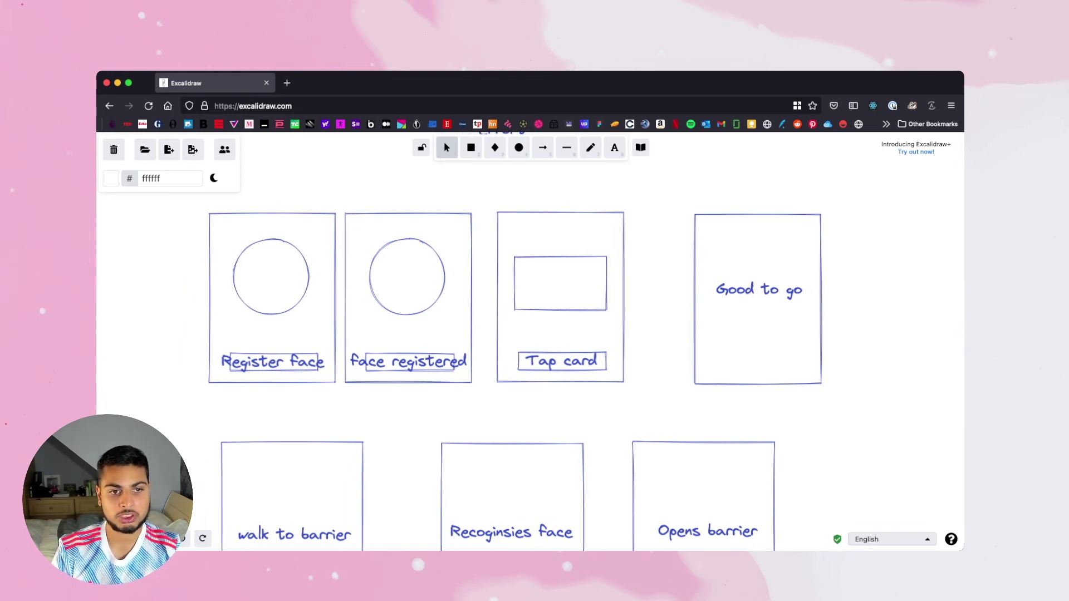
Examine the registration wireframes from Register face to Good to go together with the walk to barrier, face recognition and barrier opening frames
scroll(525, 375, down, 5)
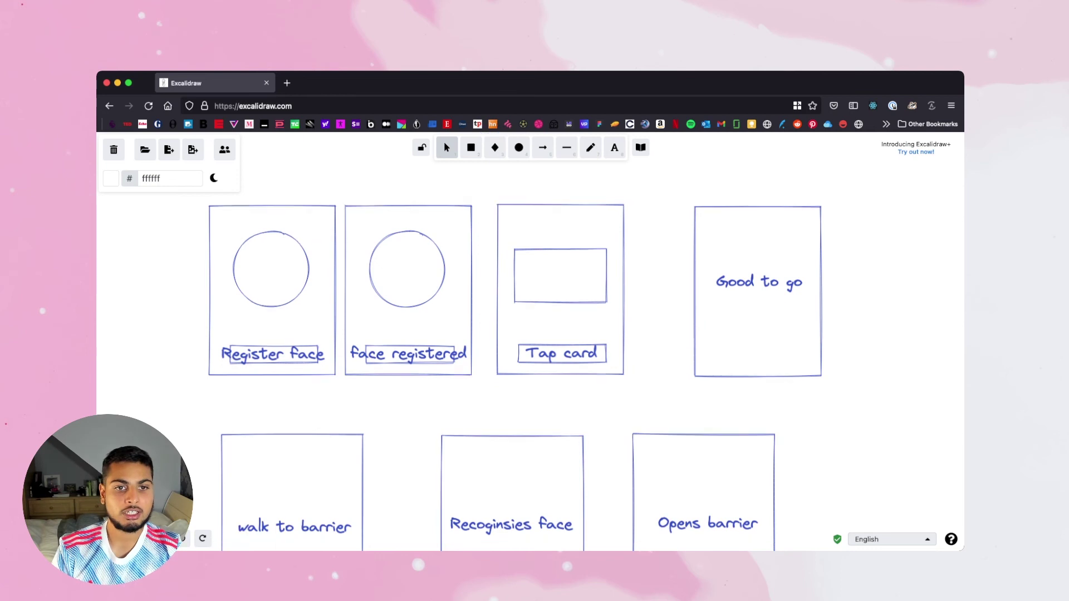
scroll(525, 374, left, 2)
scroll(525, 374, up, 6)
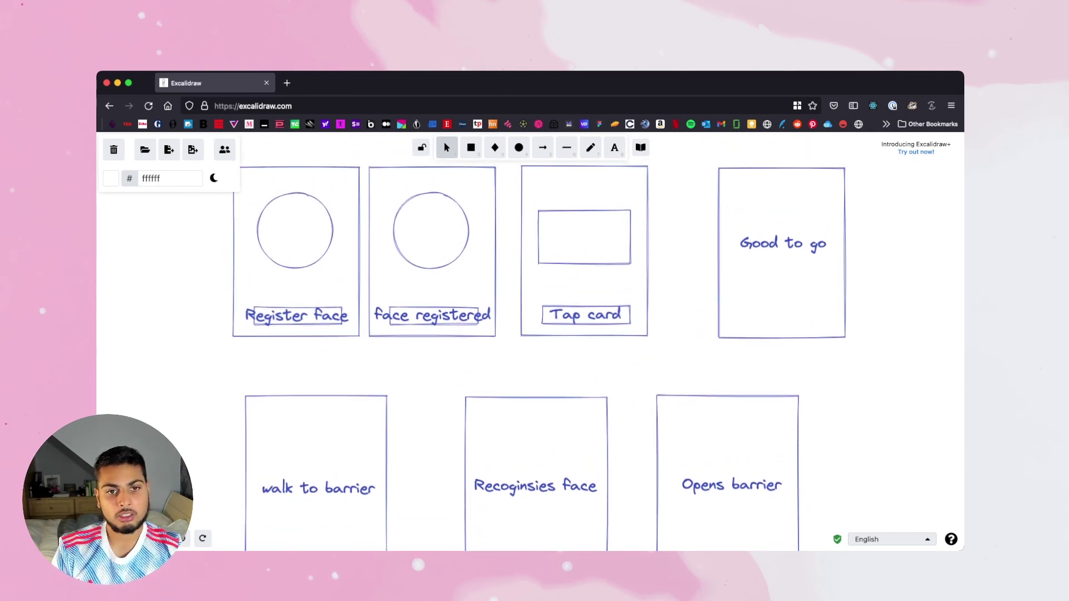
scroll(525, 374, up, 1)
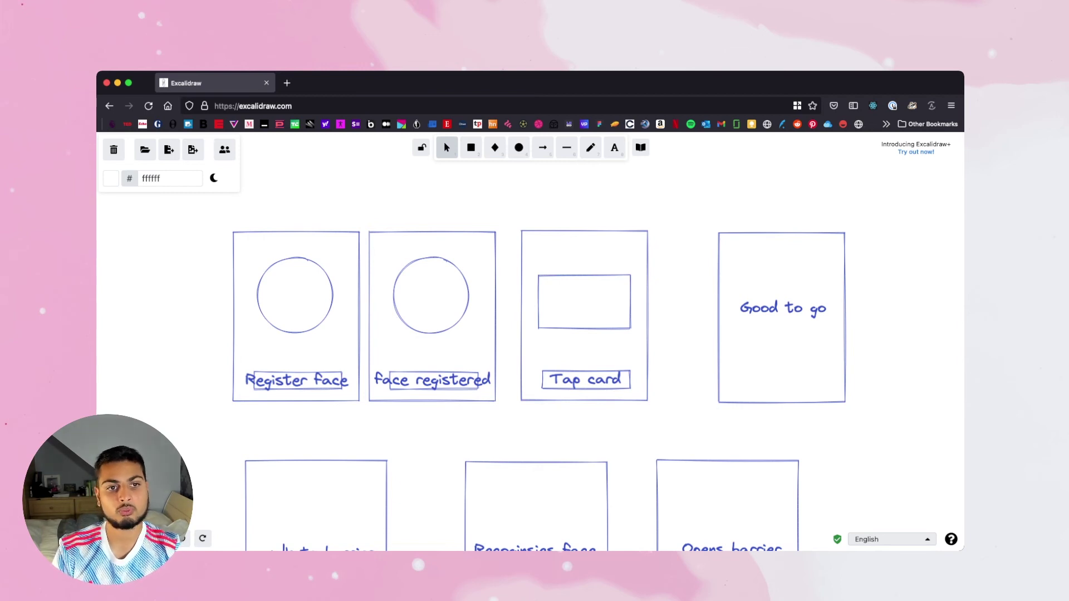
scroll(525, 374, down, 3)
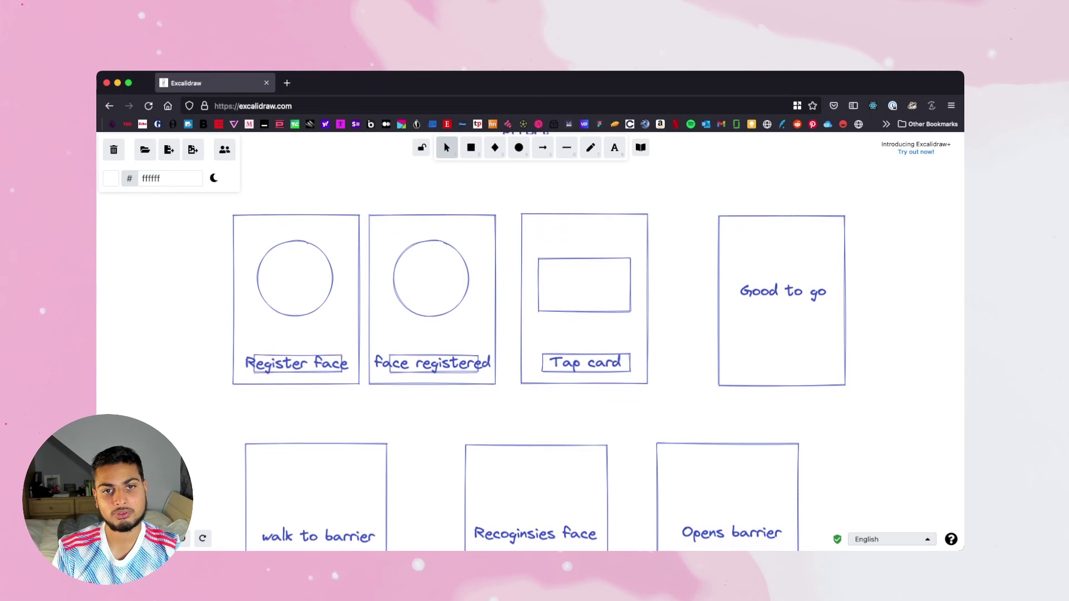
scroll(525, 374, up, 1)
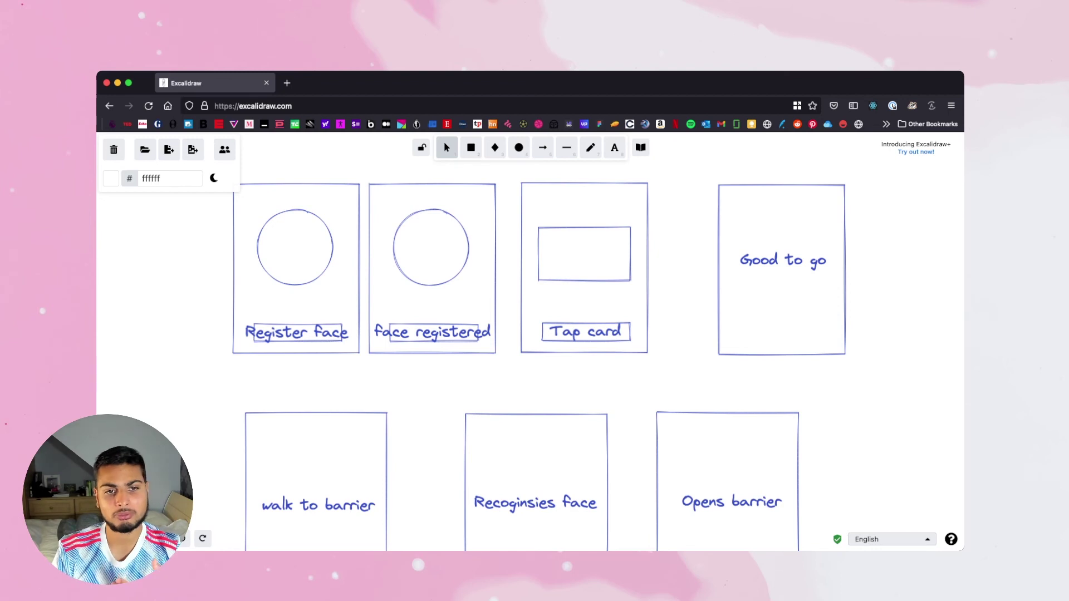
scroll(525, 375, up, 1)
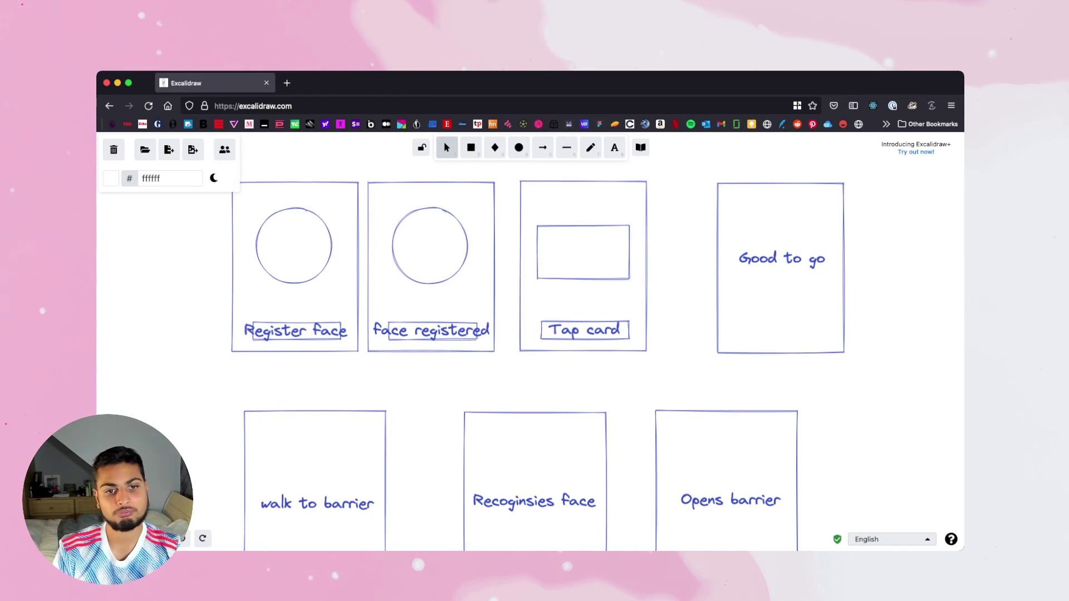
Compare the barrier frames with the fallback note on using a card, phone, Apple Pay or Google Wallet when the face isn't recognised
scroll(535, 340, down, 5)
scroll(534, 339, down, 3)
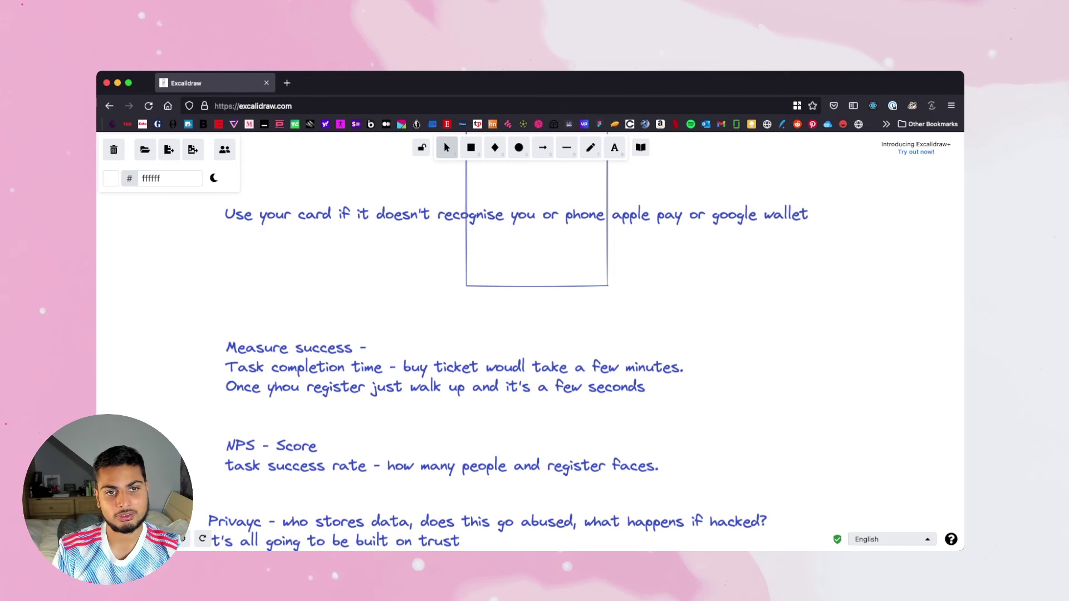
scroll(535, 340, up, 10)
scroll(534, 340, up, 5)
scroll(535, 340, down, 3)
scroll(534, 339, down, 7)
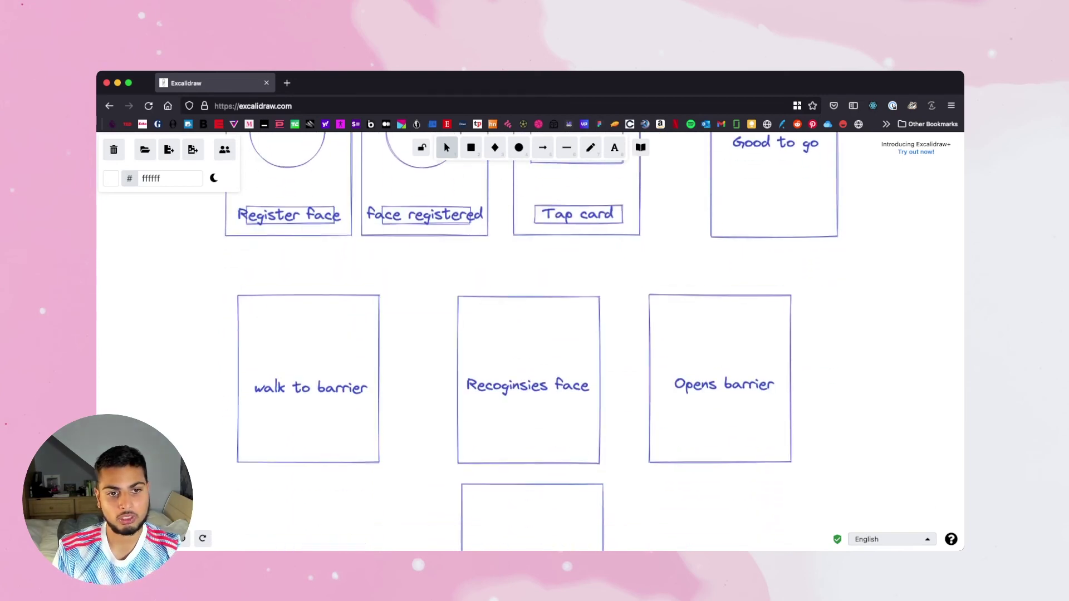
scroll(534, 340, down, 8)
scroll(583, 363, up, 1)
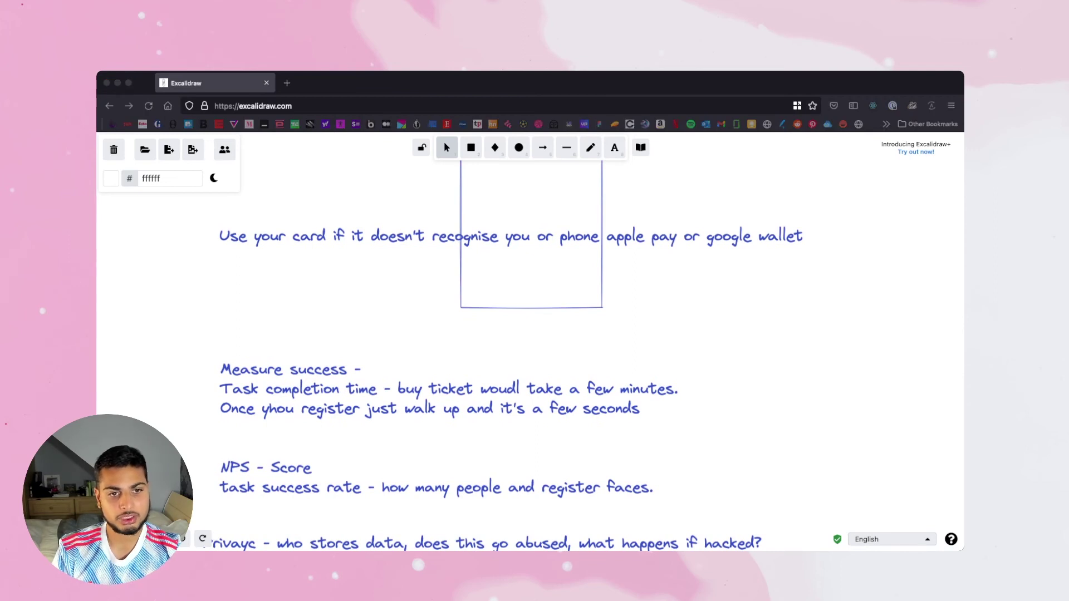
Read the Measure success notes on task completion time, NPS score and task success rate
key(super+Tab)
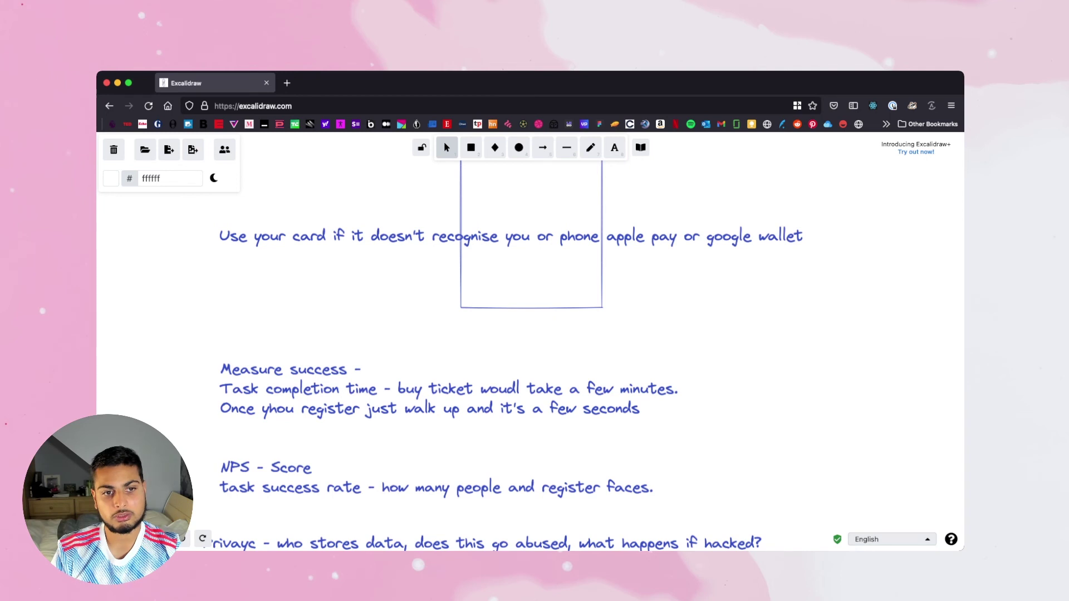
scroll(518, 356, left, 2)
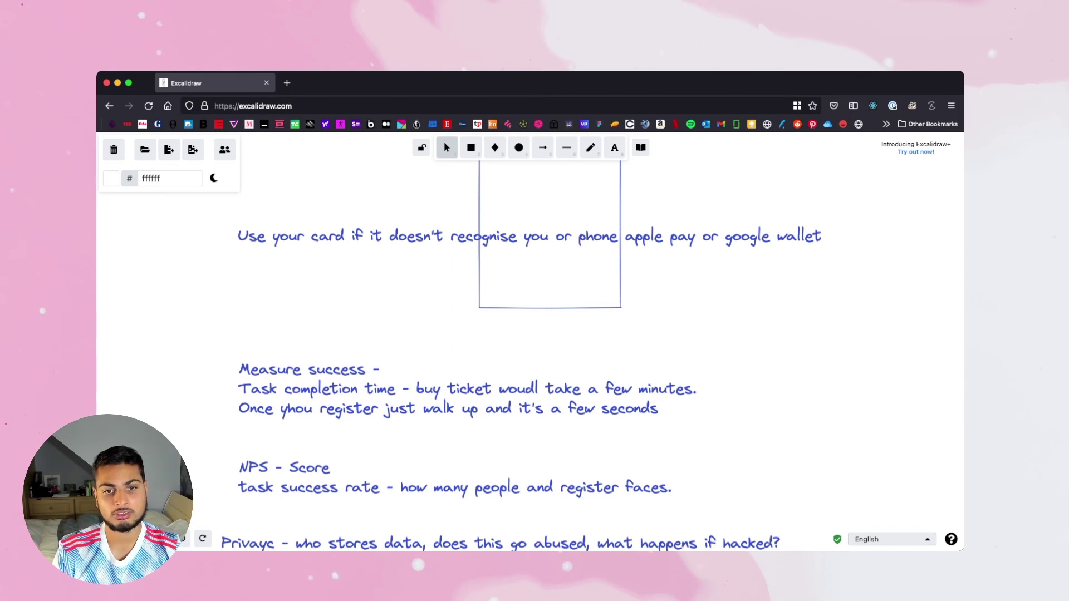
scroll(522, 342, up, 2)
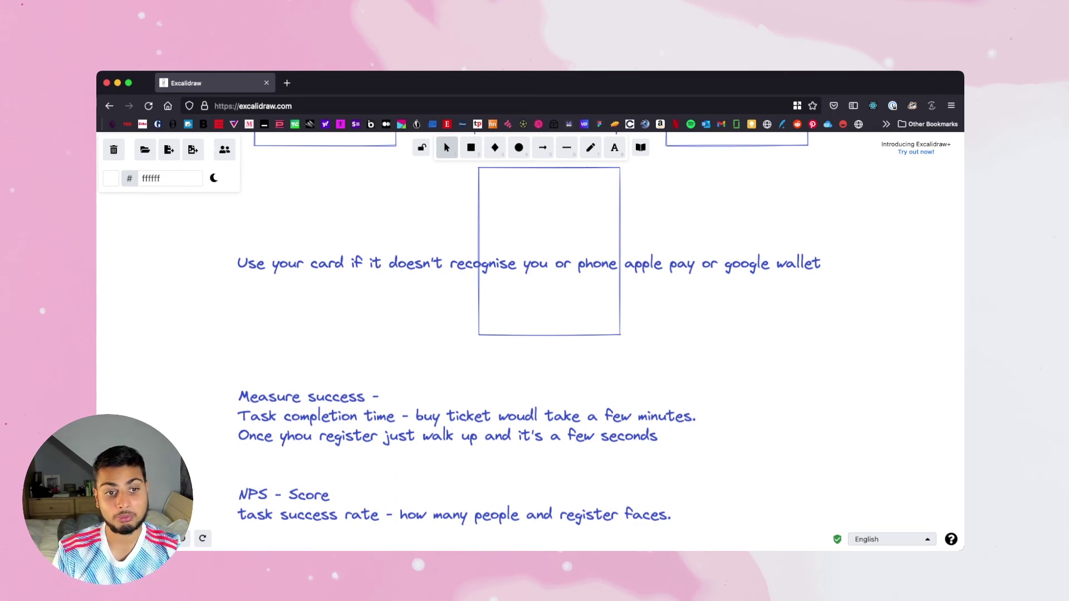
scroll(522, 340, down, 4)
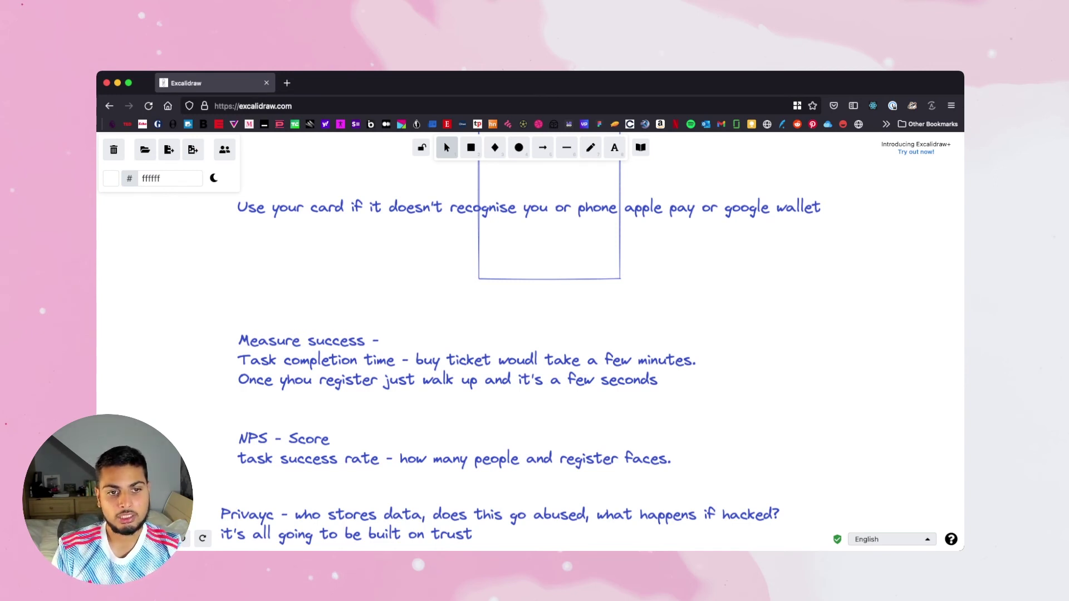
scroll(521, 368, down, 1)
scroll(535, 345, left, 3)
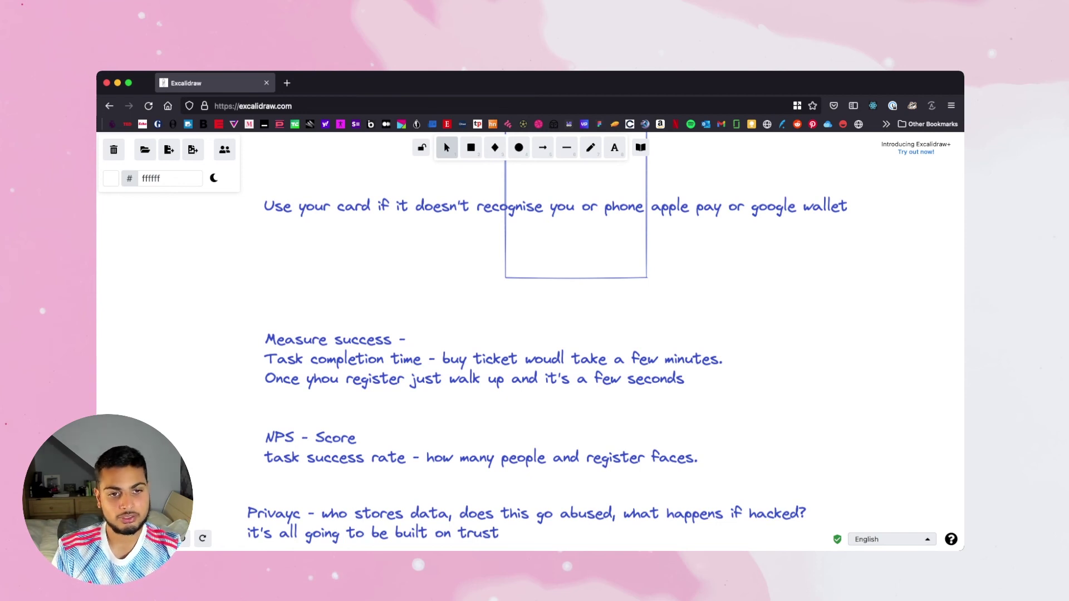
scroll(605, 356, down, 2)
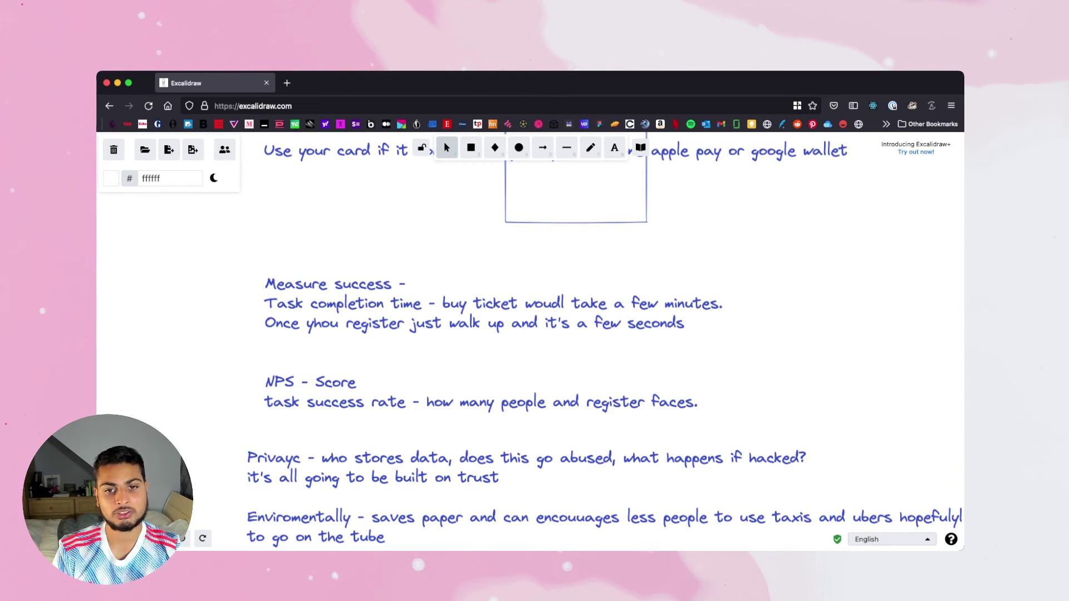
scroll(593, 344, right, 1)
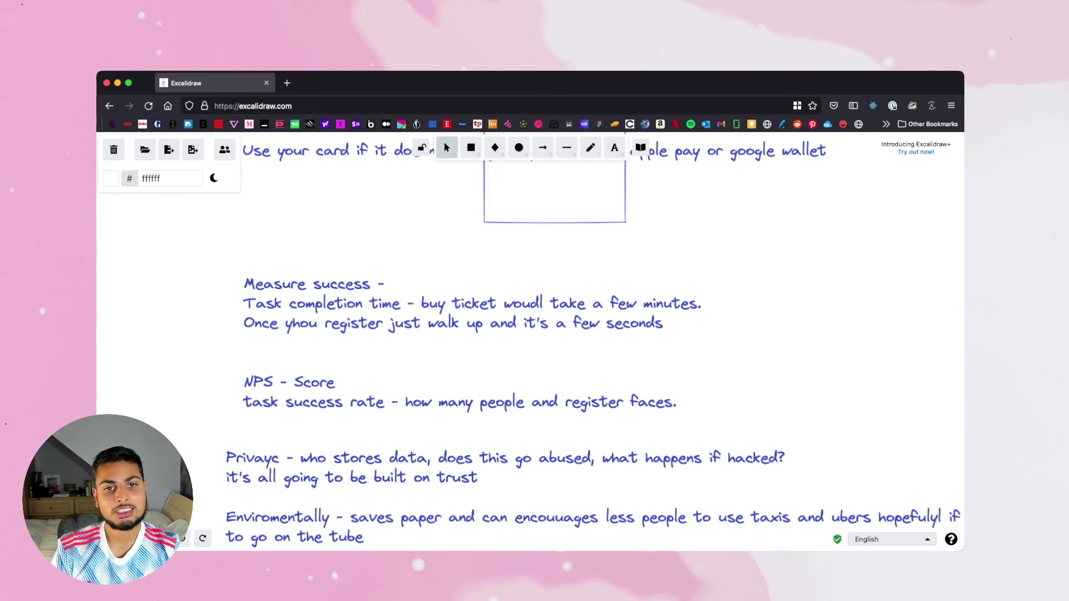
scroll(593, 346, up, 2)
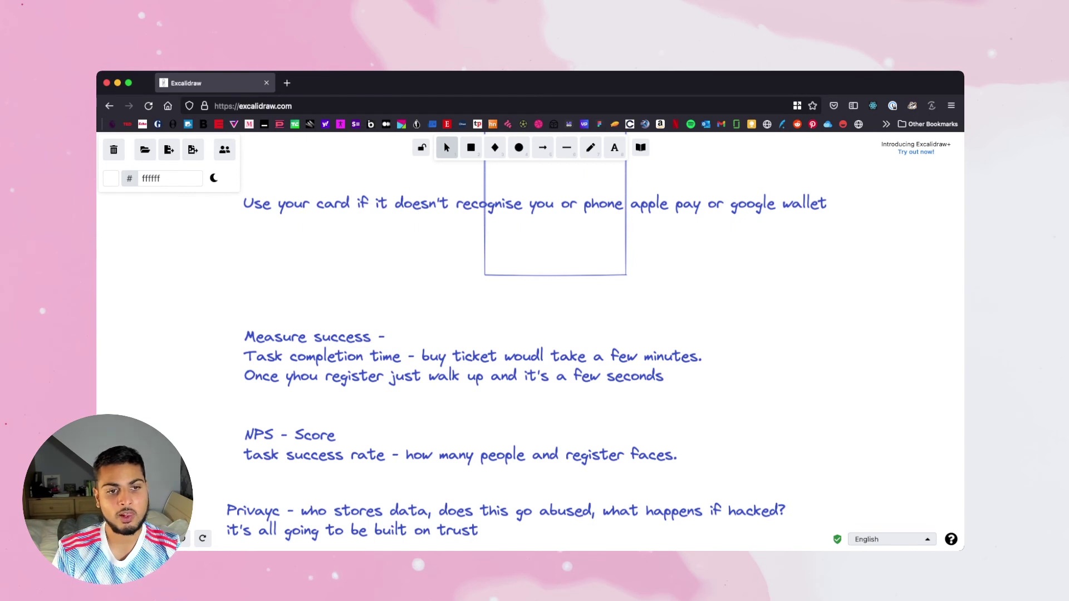
scroll(593, 361, down, 1)
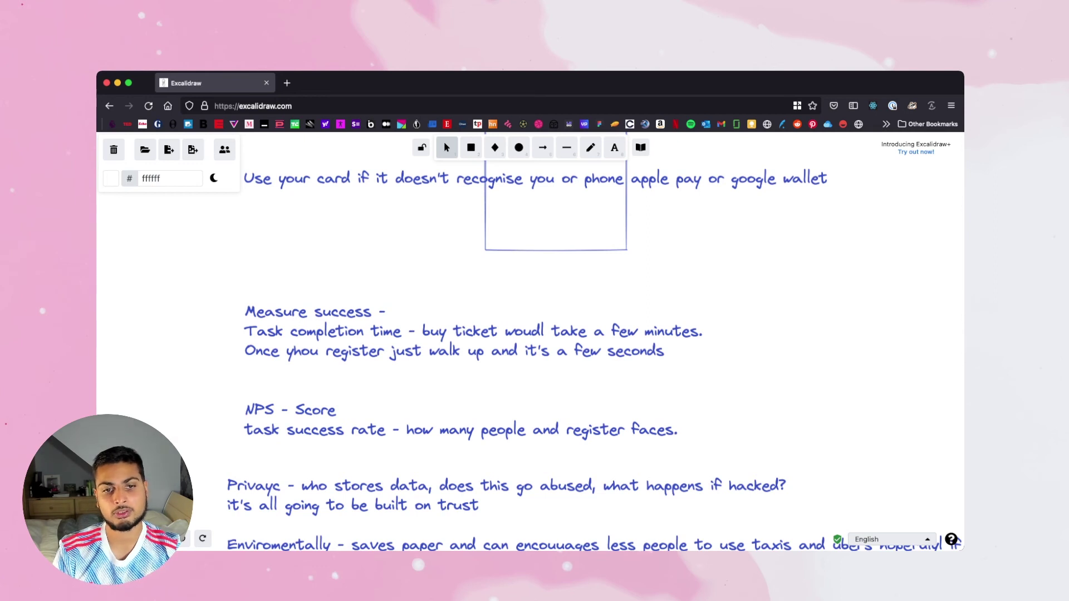
scroll(594, 351, down, 1)
scroll(530, 340, right, 1)
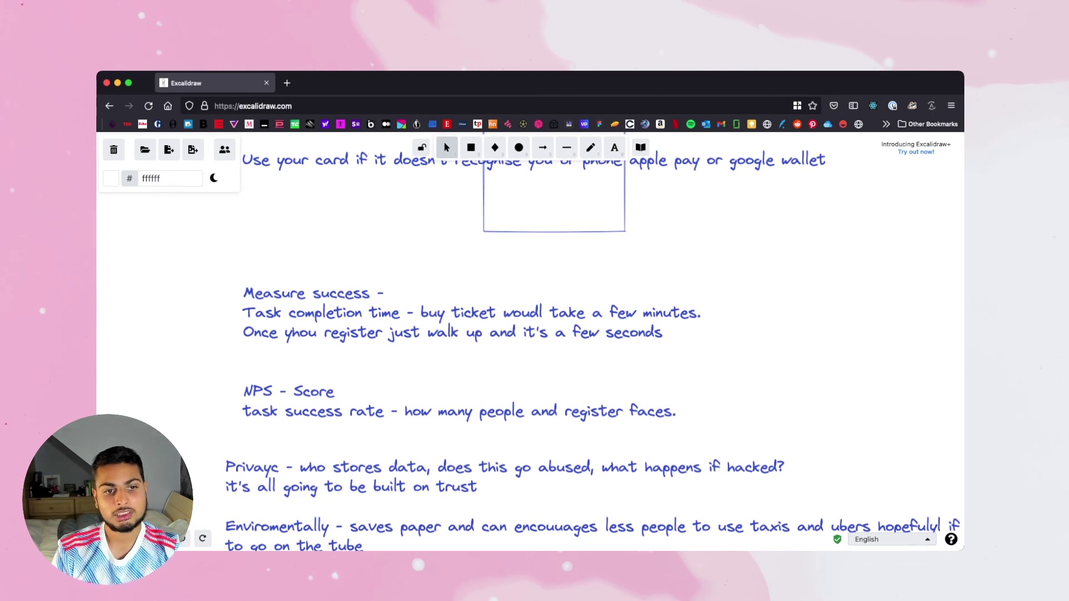
Review the wider impact notes on privacy, the environment, scalability and inclusivity, and backlash from unions and legislation
scroll(530, 339, down, 5)
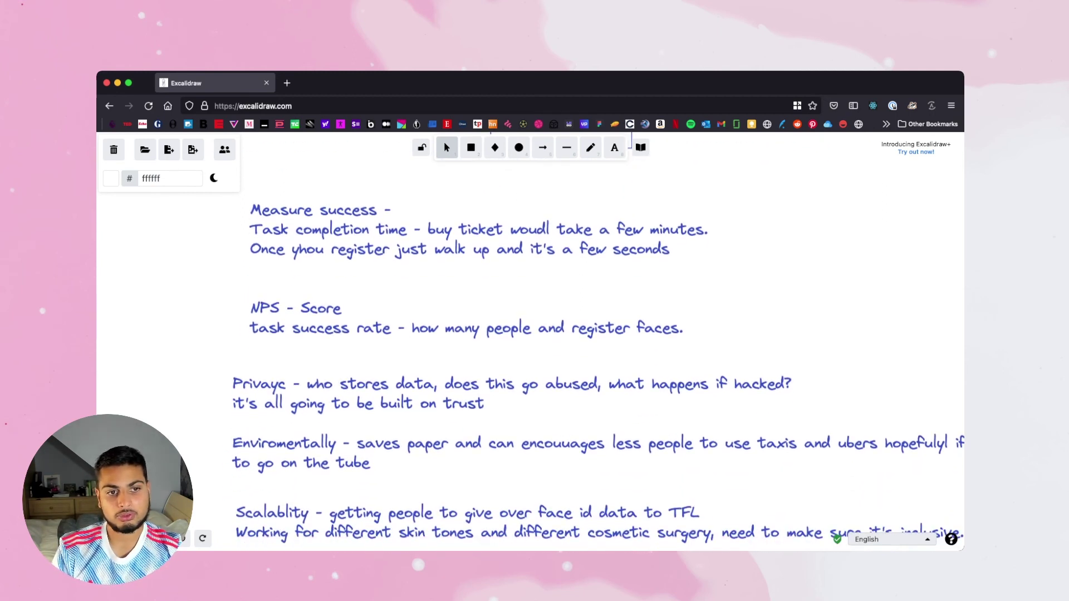
scroll(530, 340, down, 5)
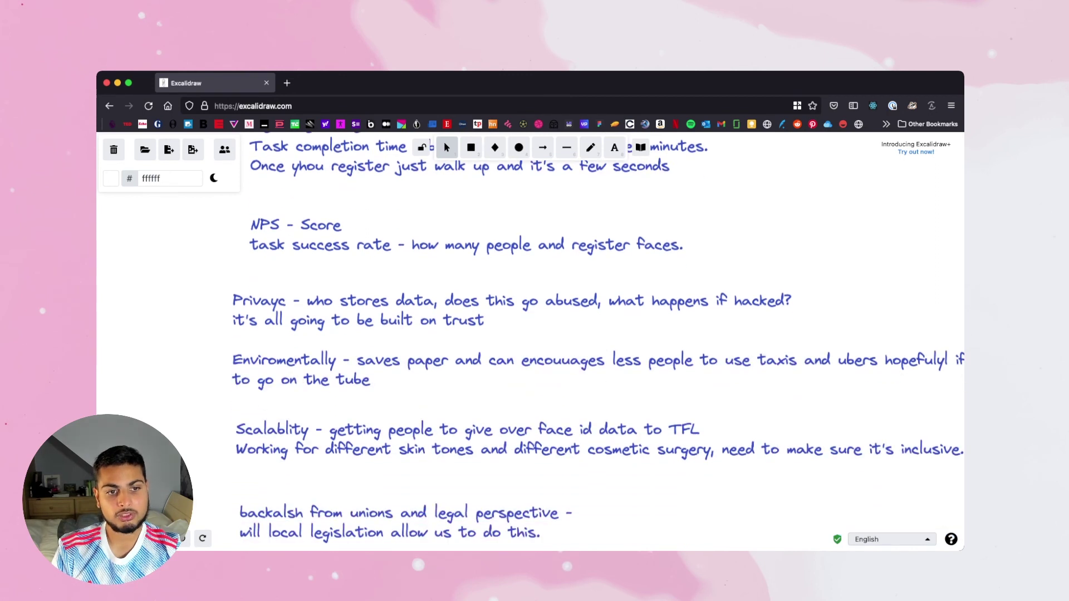
scroll(530, 340, down, 1)
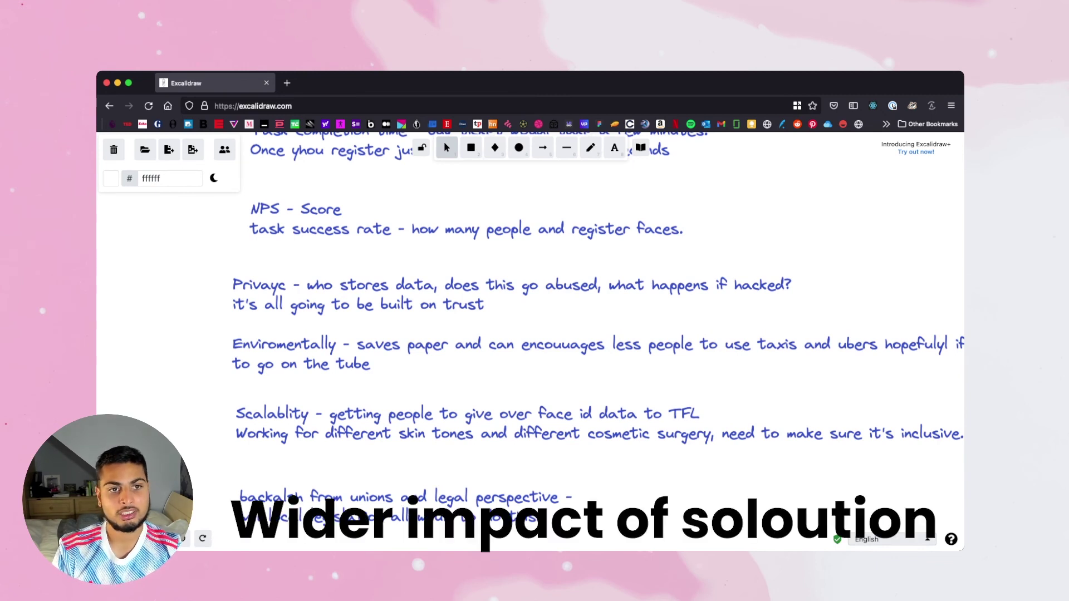
scroll(531, 339, right, 1)
scroll(530, 339, right, 3)
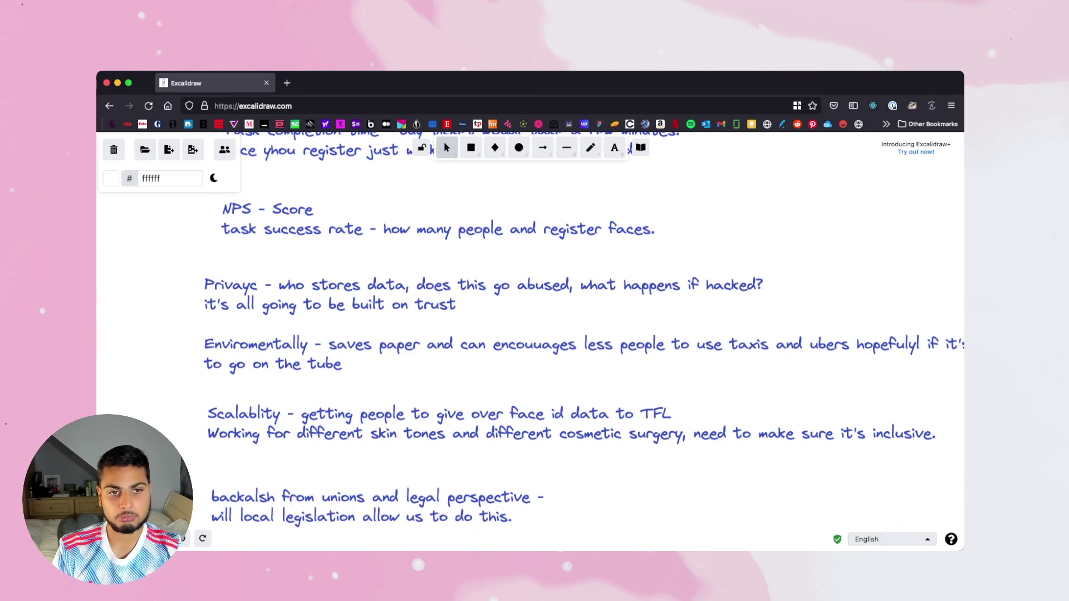
scroll(530, 340, right, 5)
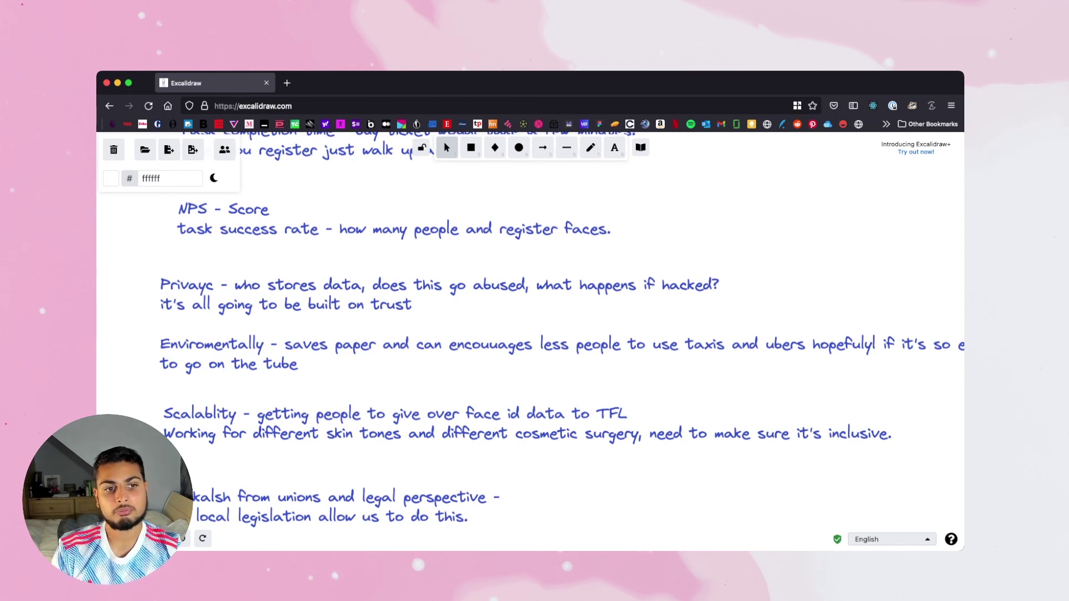
scroll(561, 338, up, 1)
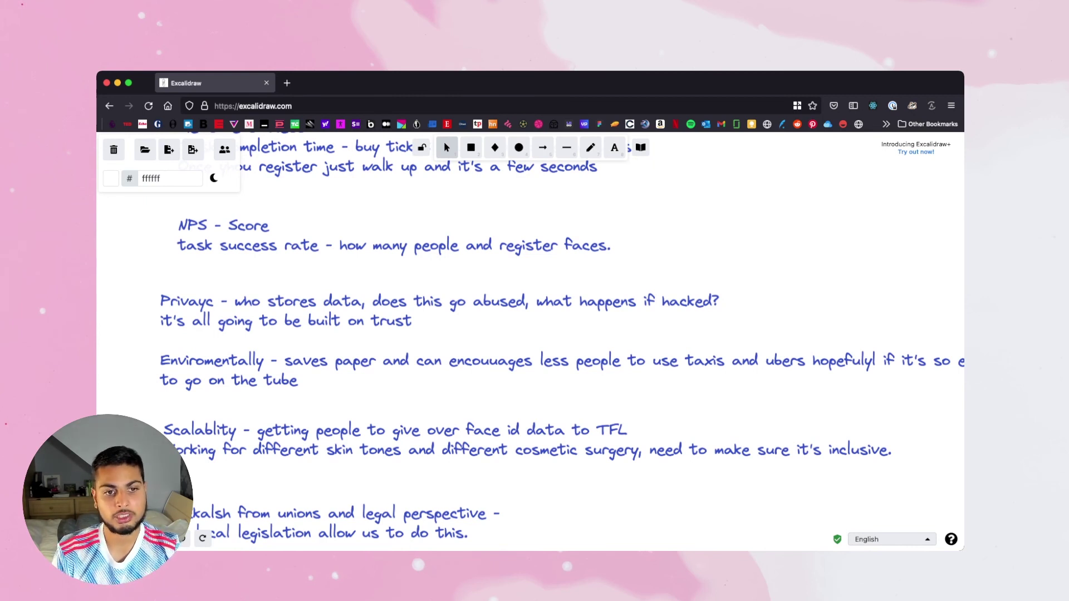
scroll(562, 338, down, 1)
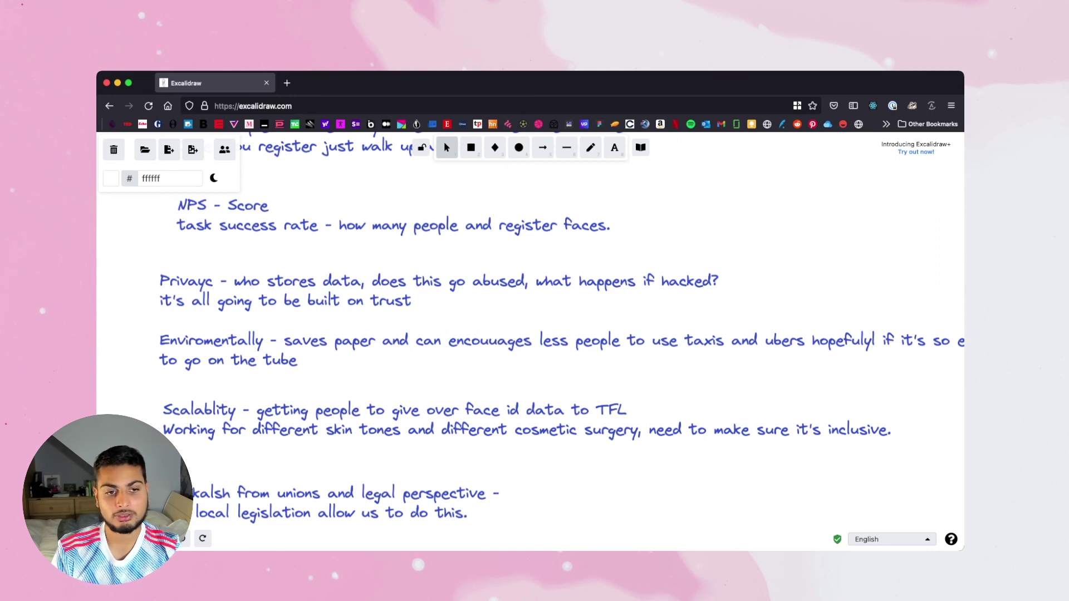
scroll(529, 334, down, 3)
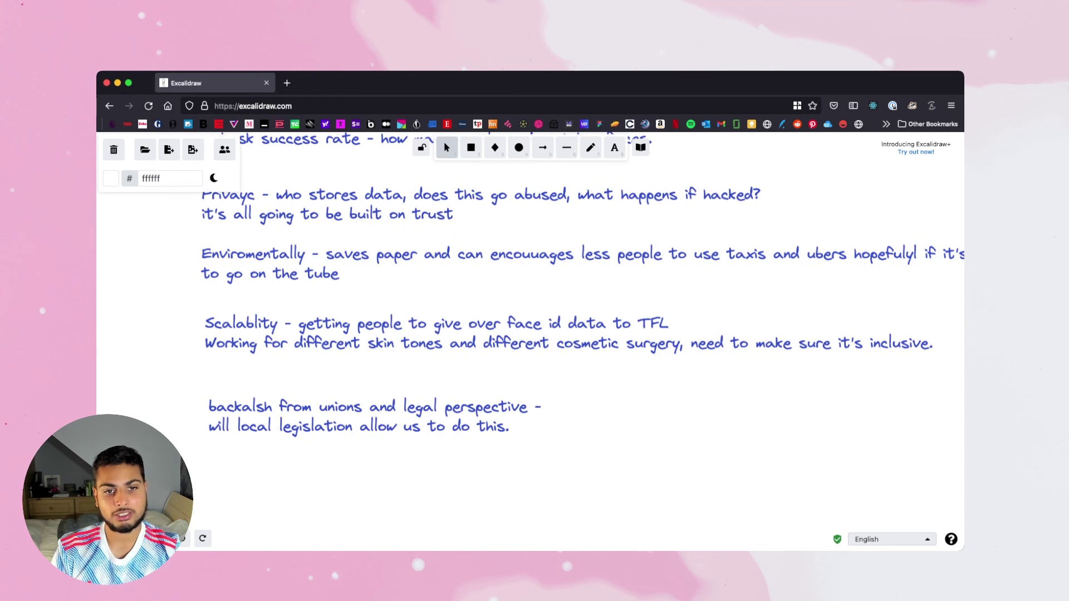
scroll(583, 299, up, 2)
scroll(583, 299, right, 1)
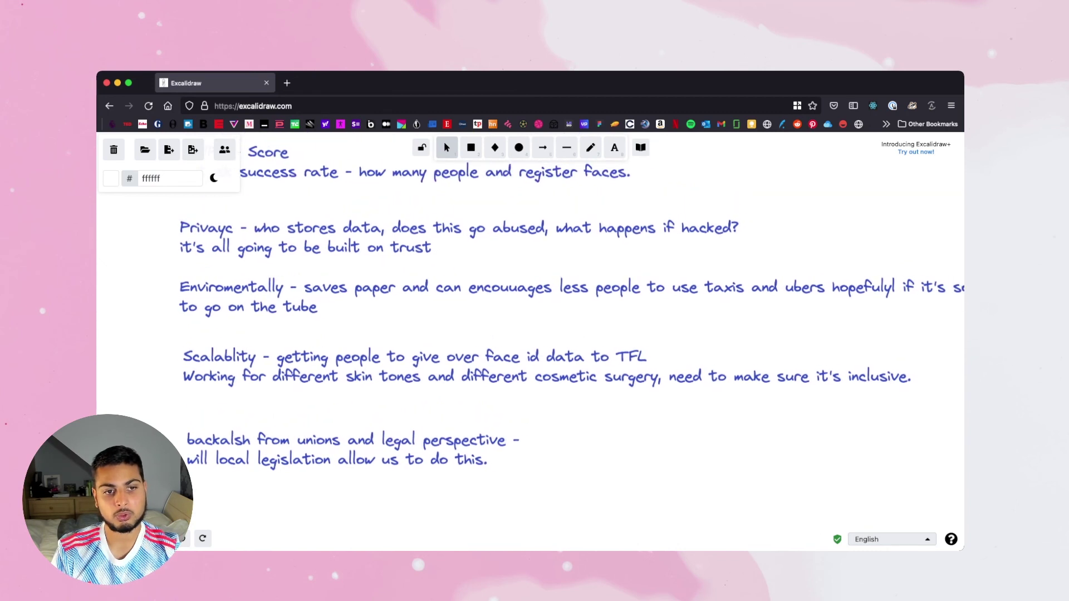
scroll(572, 308, left, 1)
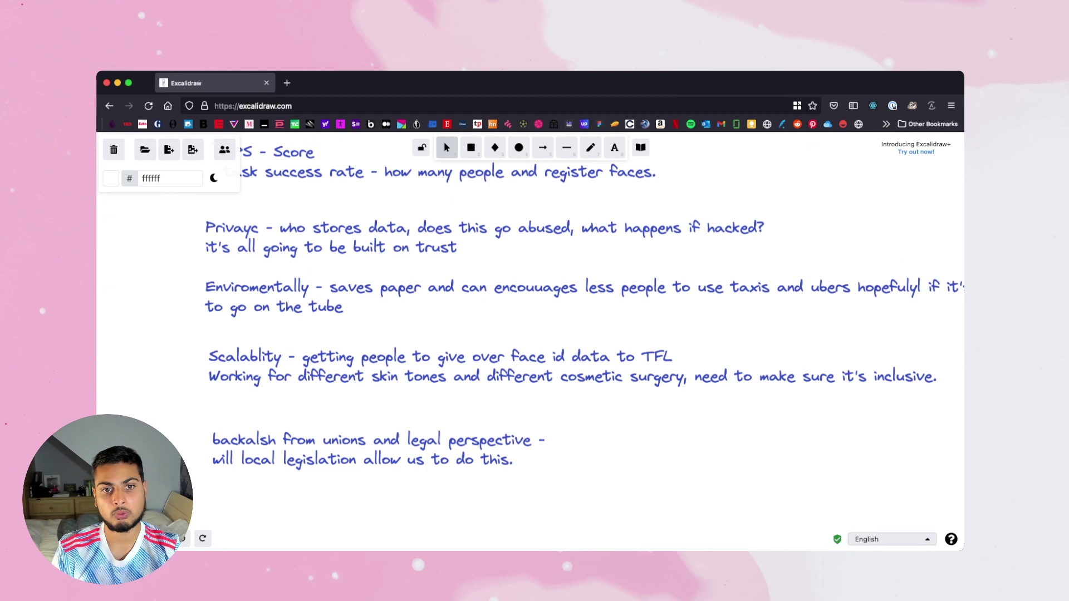
Look back through the impact-effort chart, ideas and audience notes to the task heading and its WHY section
scroll(443, 141, up, 5)
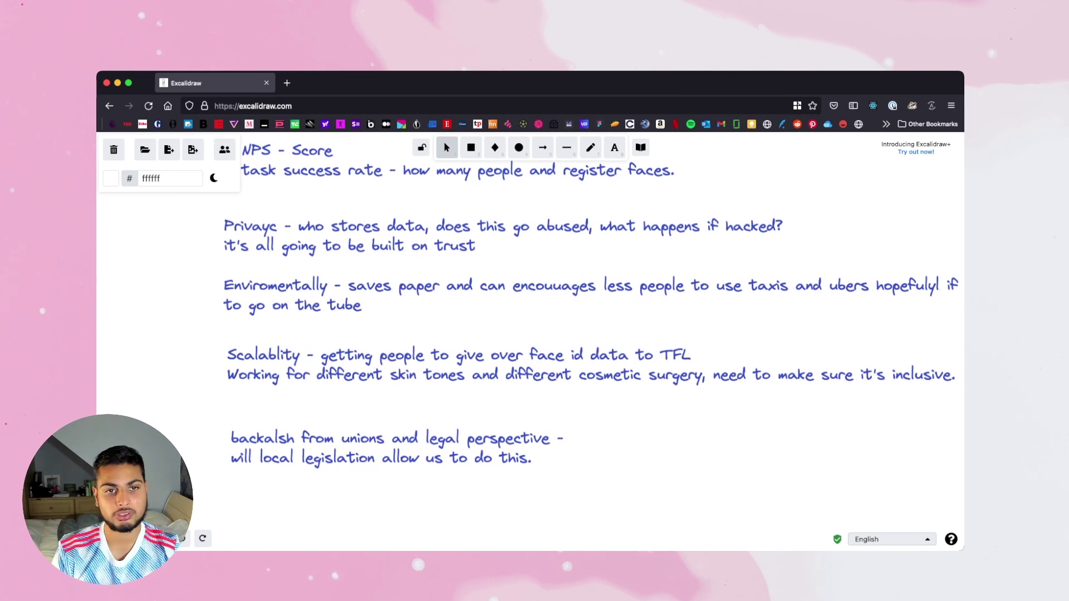
scroll(444, 141, up, 2)
scroll(443, 141, left, 3)
scroll(443, 141, up, 20)
scroll(444, 142, left, 4)
scroll(443, 141, up, 20)
scroll(443, 141, right, 3)
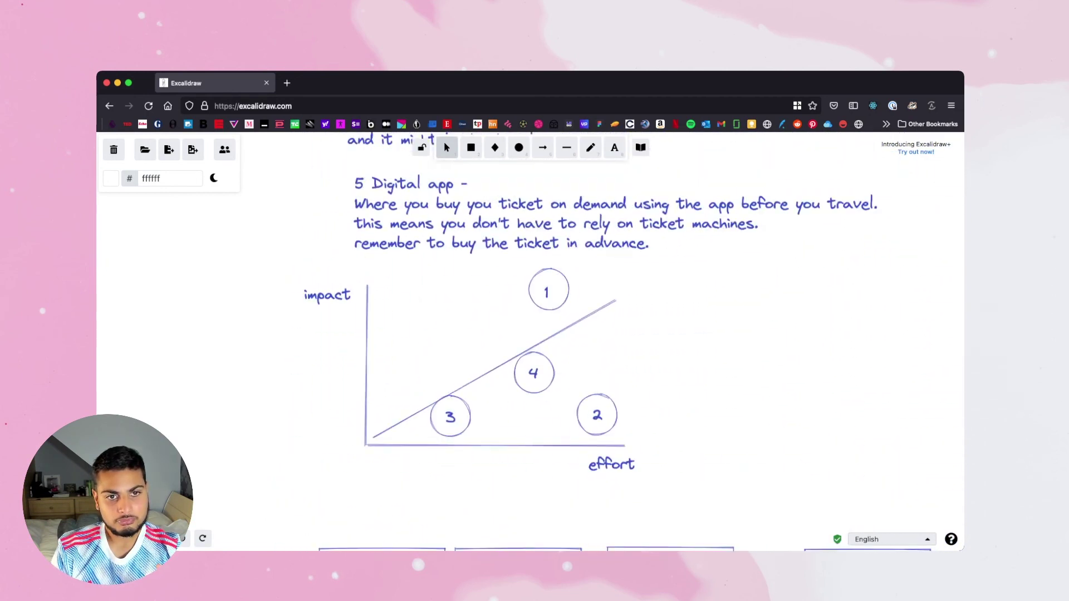
scroll(636, 343, up, 20)
scroll(636, 343, right, 3)
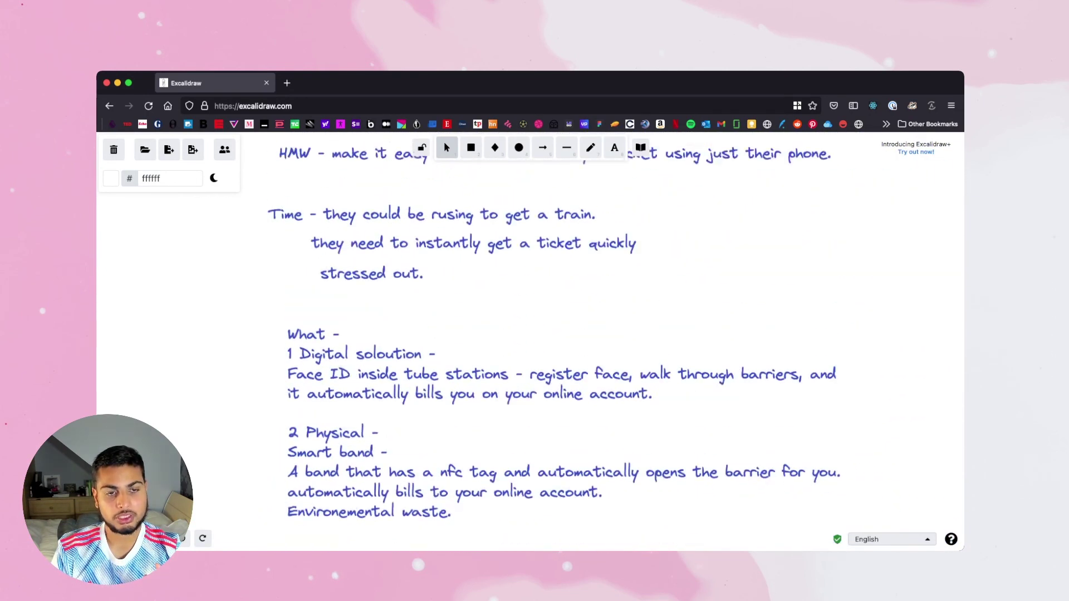
scroll(584, 335, up, 20)
scroll(584, 335, left, 20)
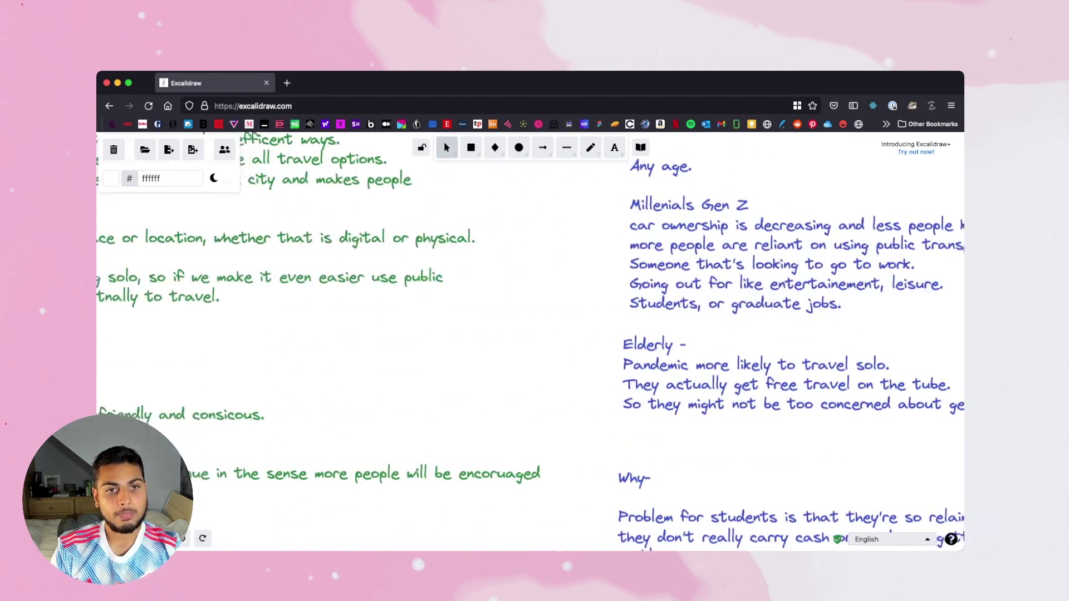
scroll(529, 339, up, 13)
scroll(529, 340, right, 6)
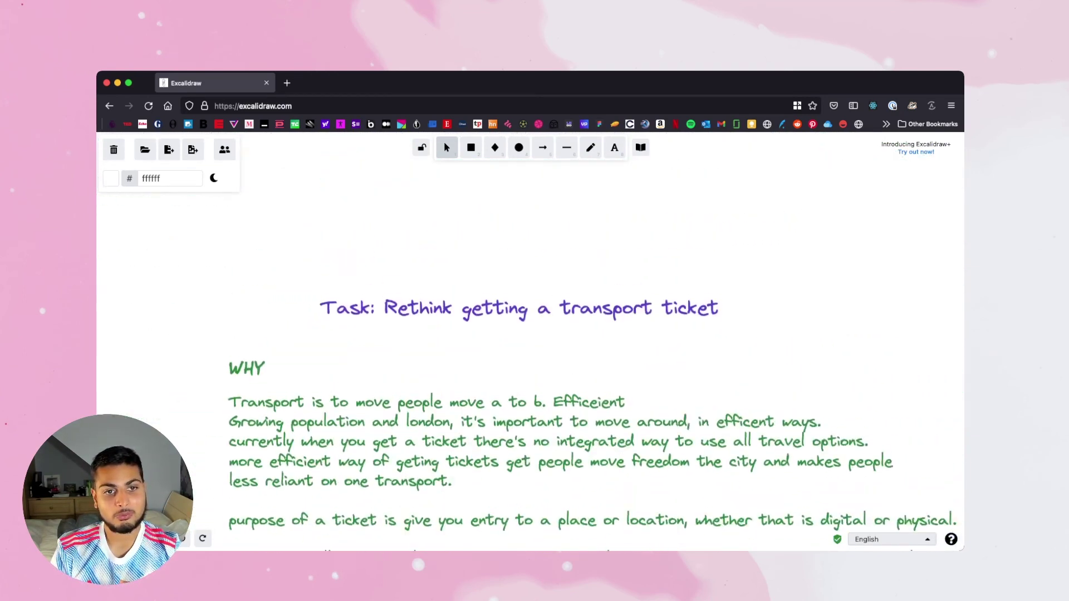
scroll(529, 340, down, 4)
scroll(529, 340, right, 1)
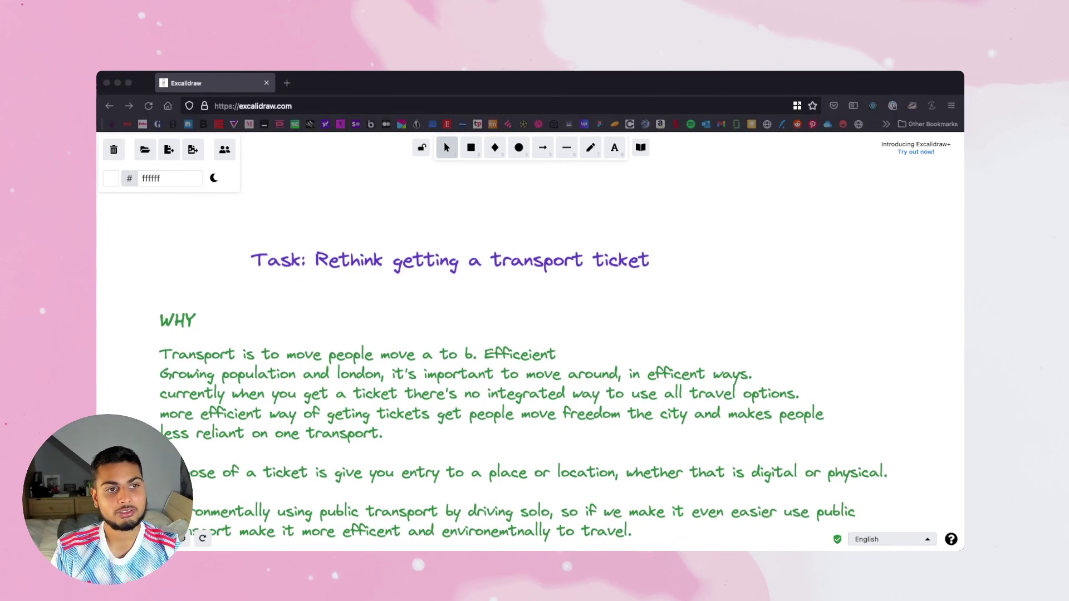
Recap the customer needs, business opportunity and audience notes through to the student problem and the HMW statement on buying a ticket by phone
key(super+Tab)
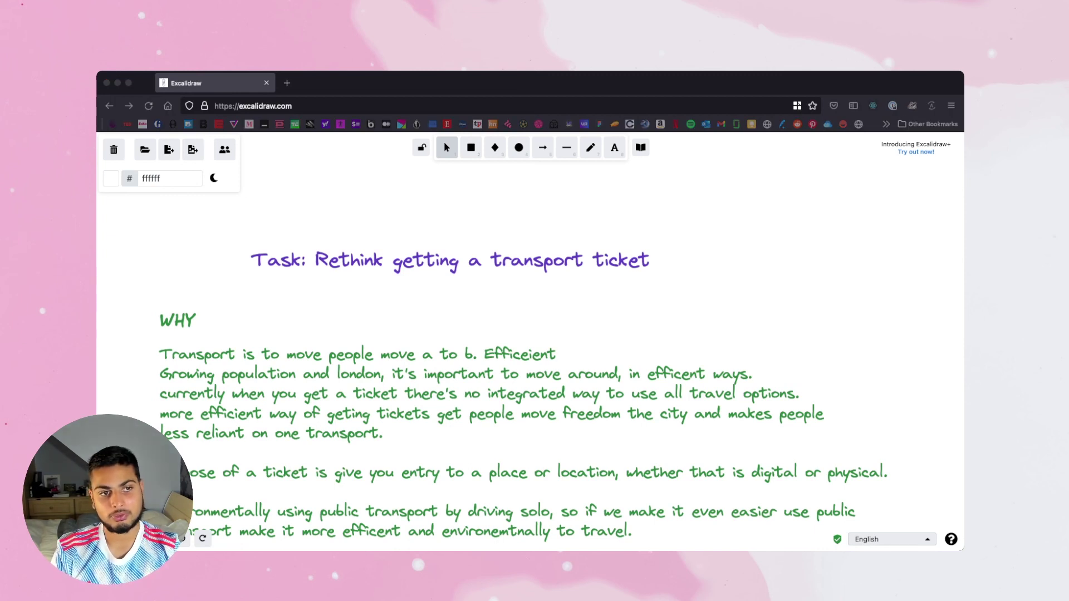
key(super+Tab)
scroll(534, 334, down, 10)
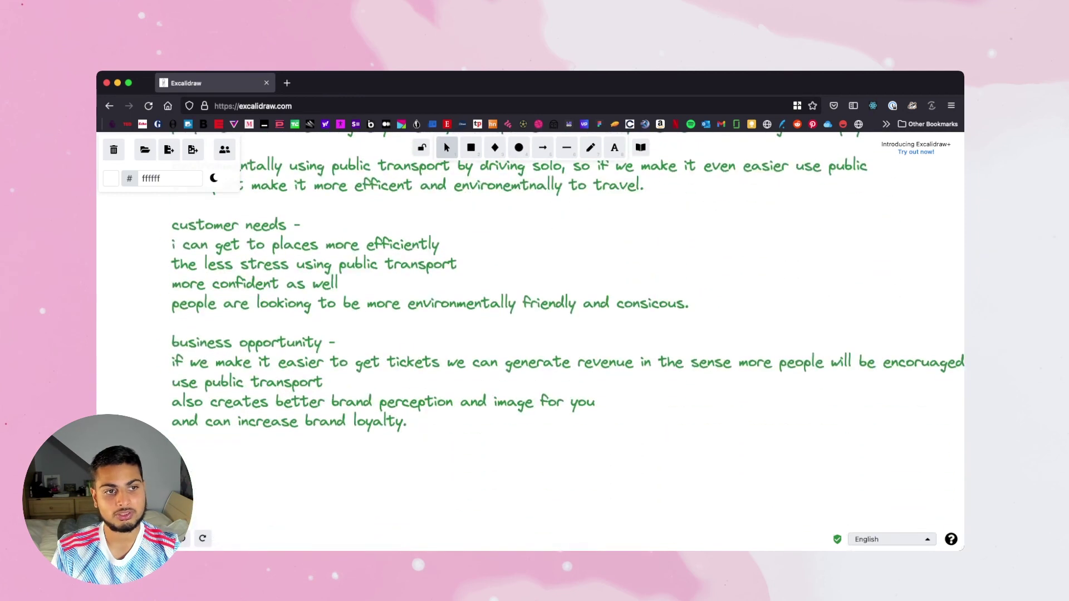
scroll(568, 285, up, 1)
scroll(535, 335, right, 12)
scroll(535, 334, up, 3)
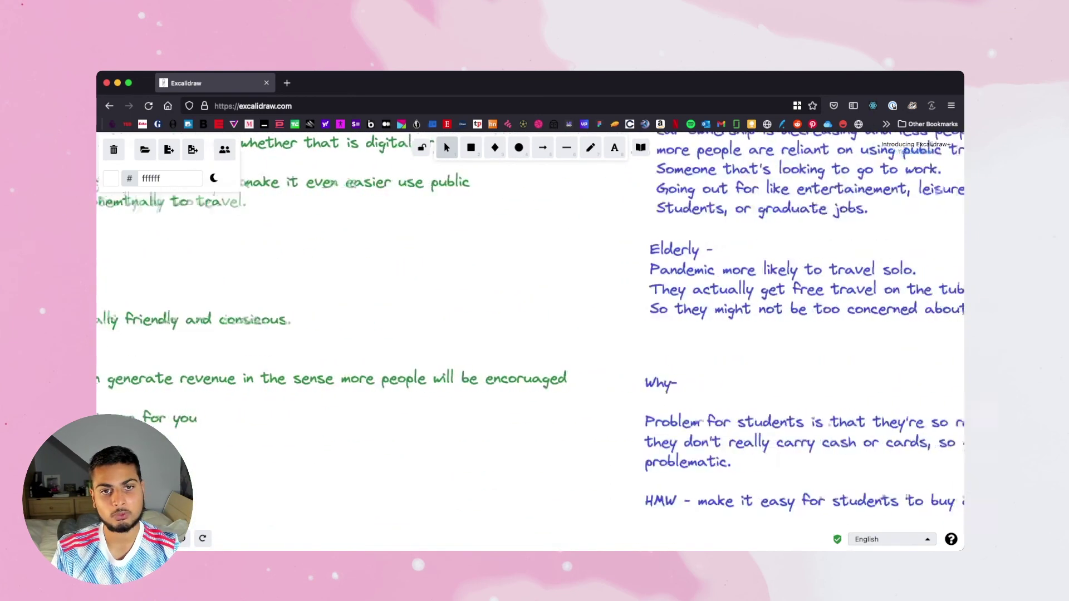
scroll(535, 334, down, 7)
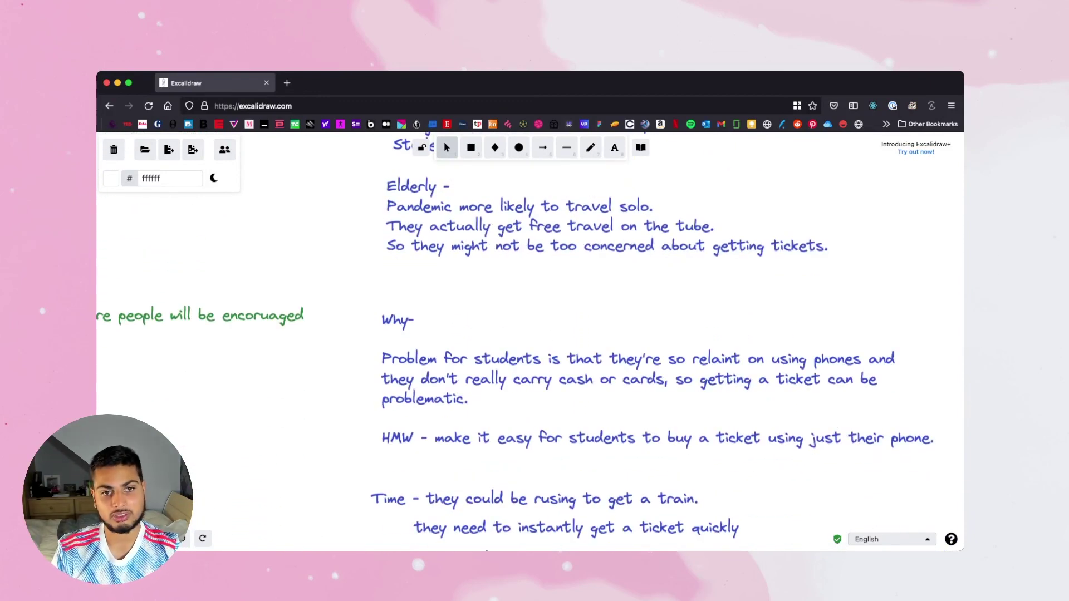
scroll(535, 334, right, 2)
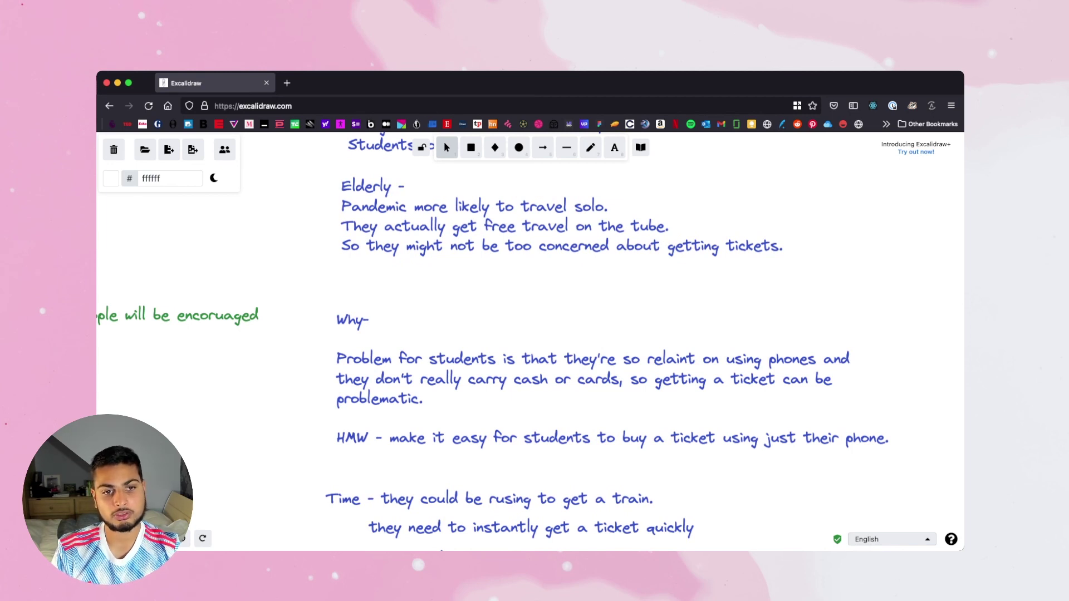
scroll(535, 335, down, 3)
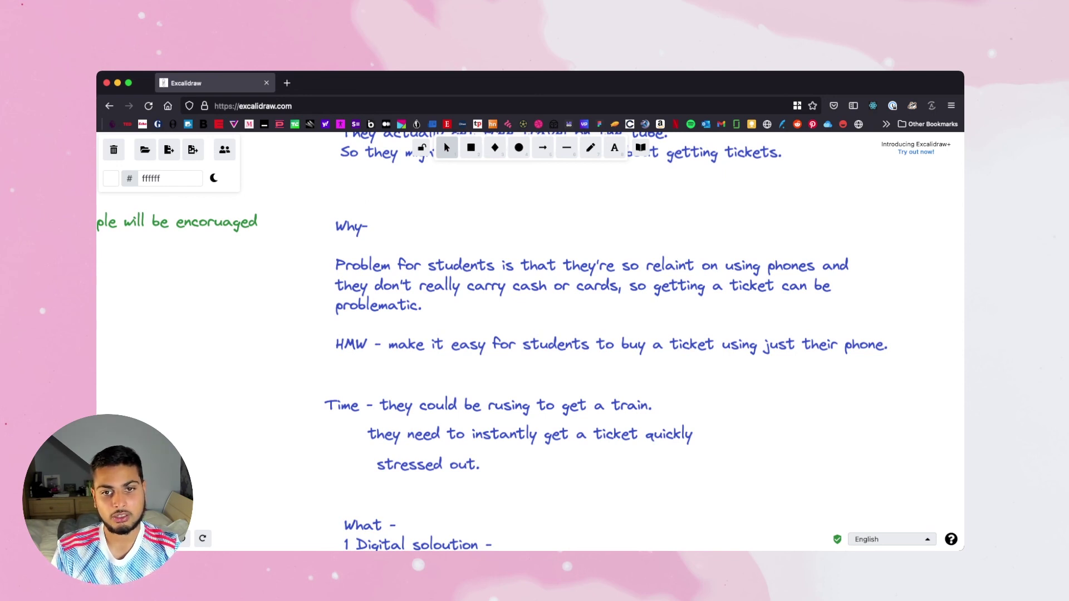
Review the time note and the five solution ideas from Face ID to the digital app, down to the impact-effort chart
scroll(535, 334, down, 5)
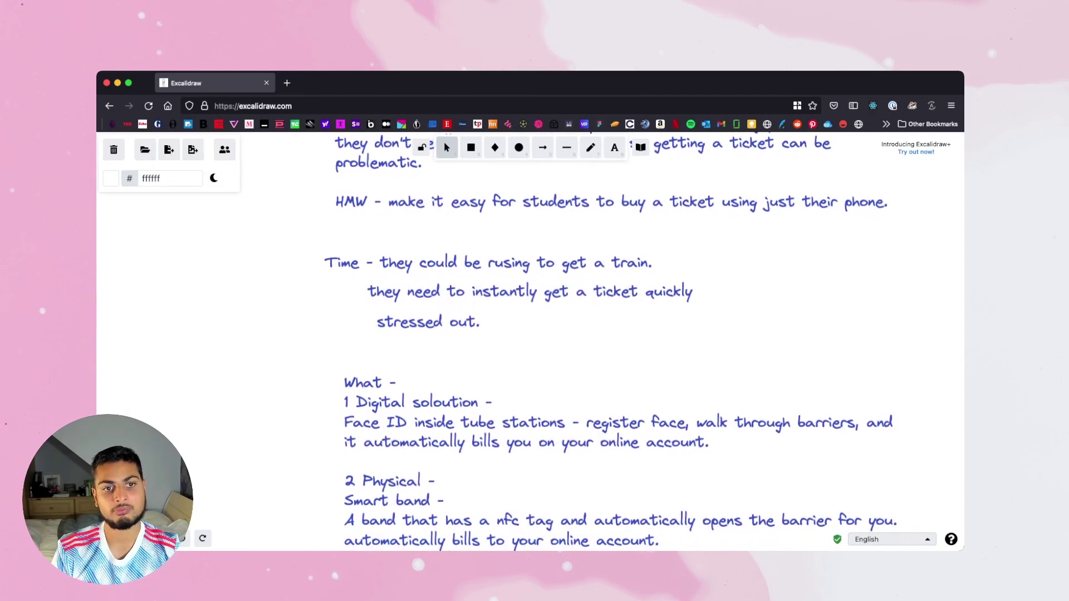
scroll(628, 342, down, 5)
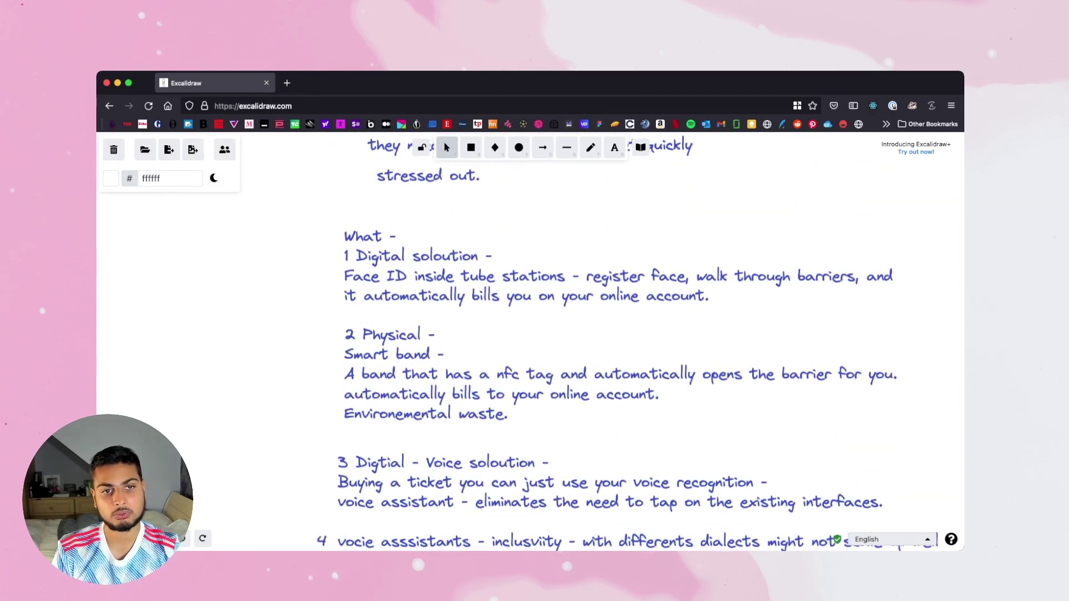
scroll(627, 342, down, 4)
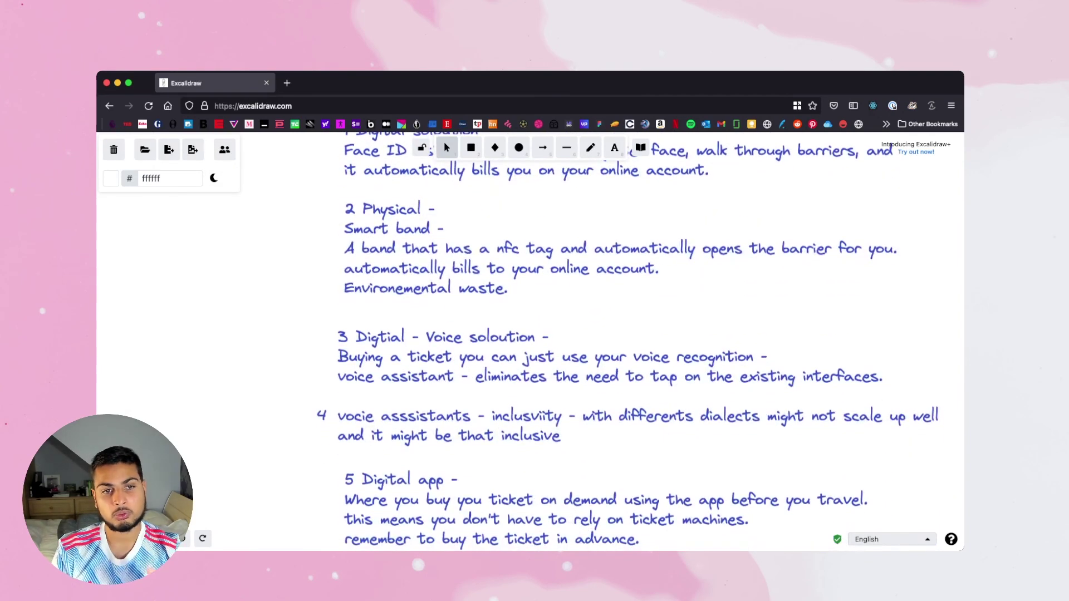
scroll(627, 341, up, 1)
scroll(627, 341, up, 4)
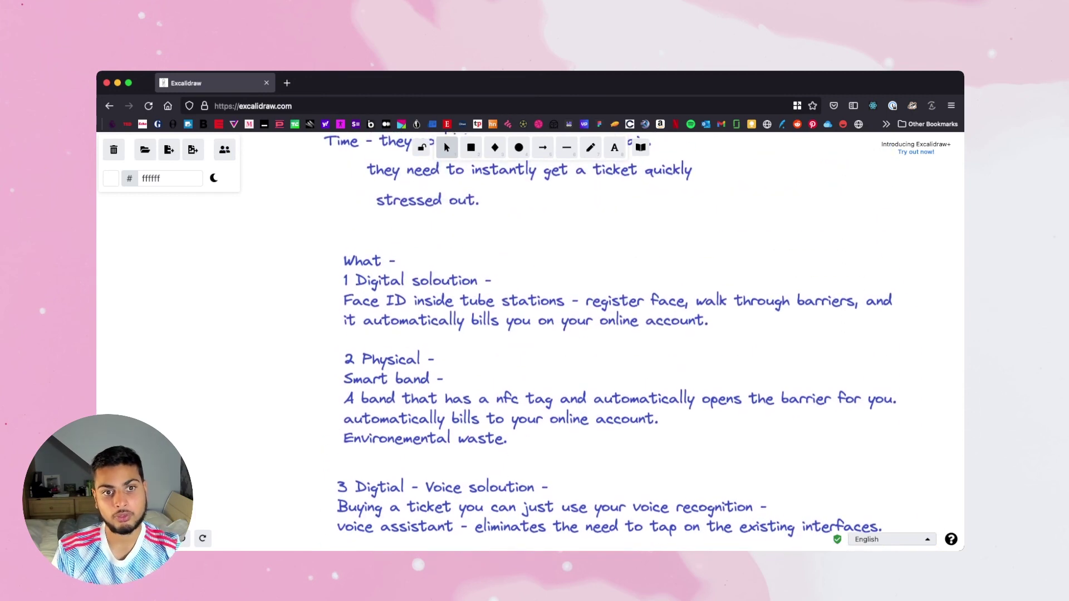
scroll(627, 341, down, 12)
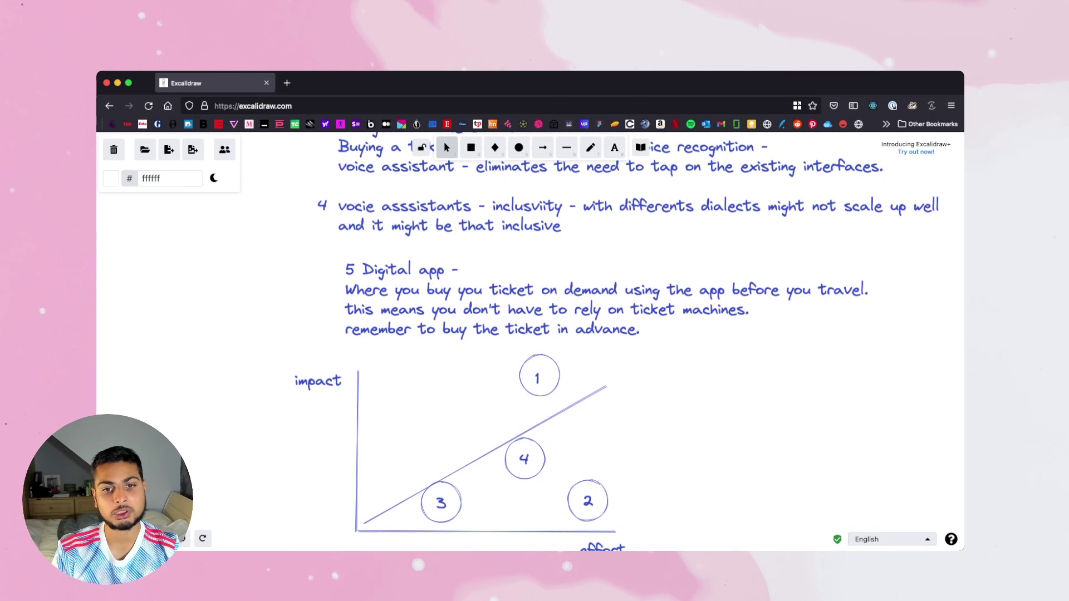
Go over the Face ID registration and barrier wireframes, the Measure success notes and the privacy, environment, scalability and legal notes
scroll(627, 341, down, 14)
scroll(627, 341, down, 3)
scroll(627, 341, right, 3)
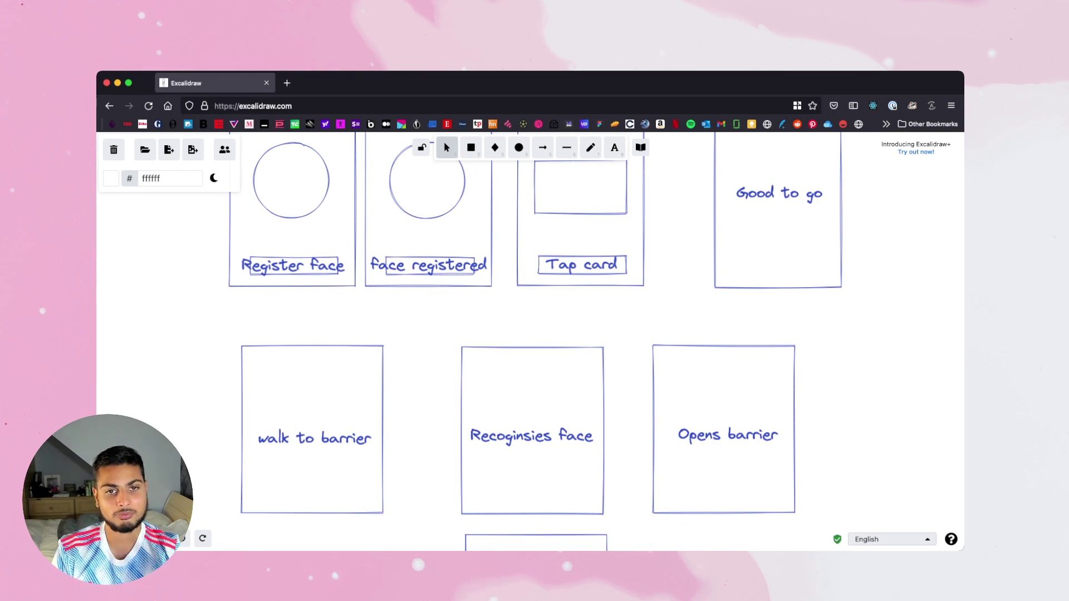
scroll(534, 340, up, 3)
scroll(535, 340, down, 5)
scroll(535, 340, down, 6)
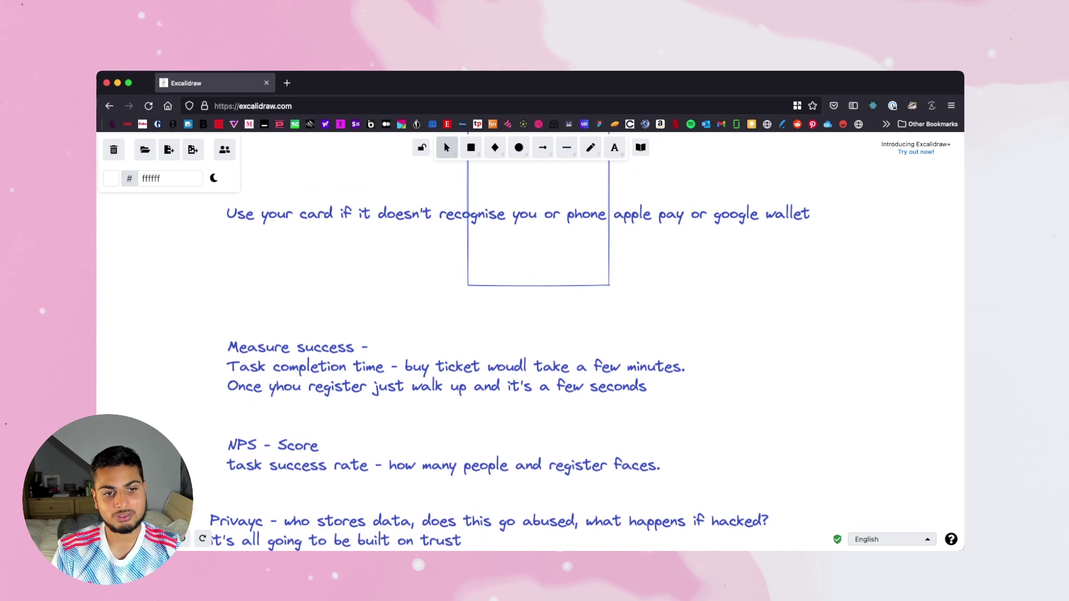
scroll(535, 340, down, 3)
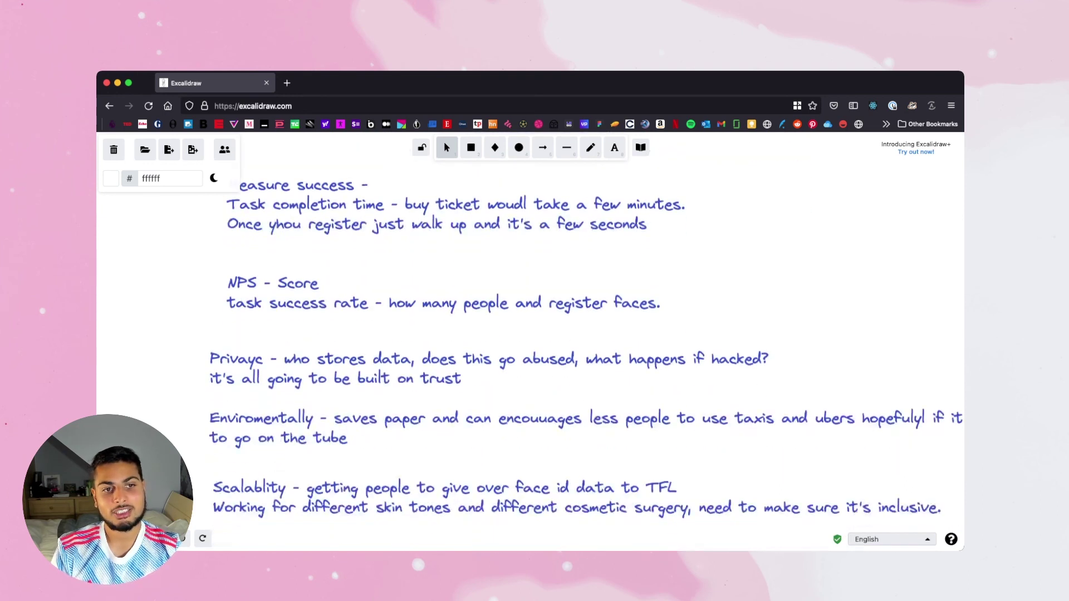
scroll(535, 340, down, 2)
scroll(535, 340, up, 1)
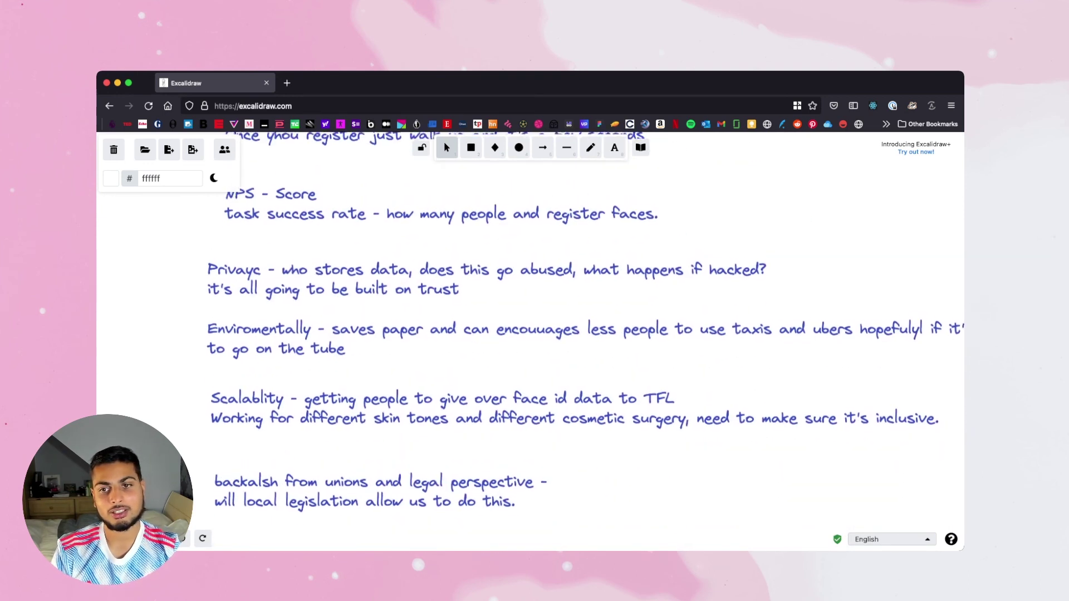
Look back from the wider impact notes through Measure success to the card fallback note and the barrier frames
key(super+Tab)
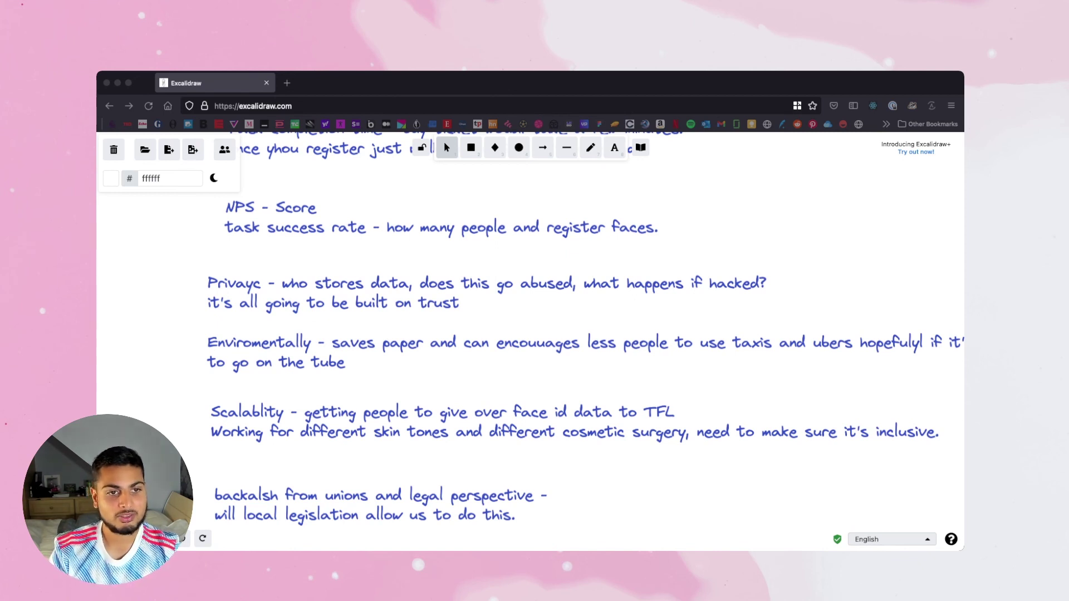
scroll(529, 334, up, 3)
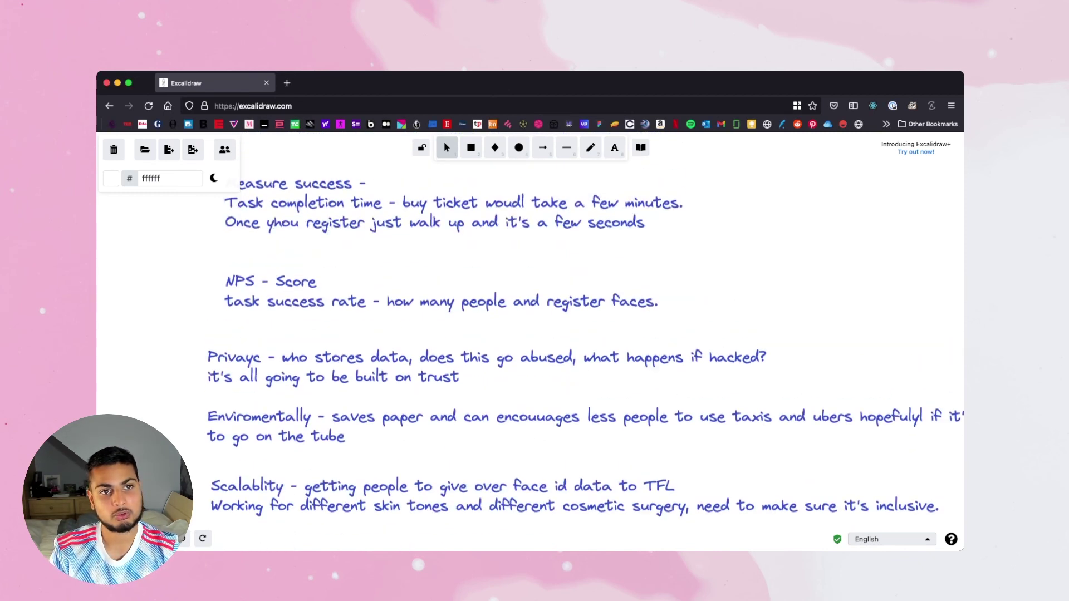
scroll(529, 334, up, 12)
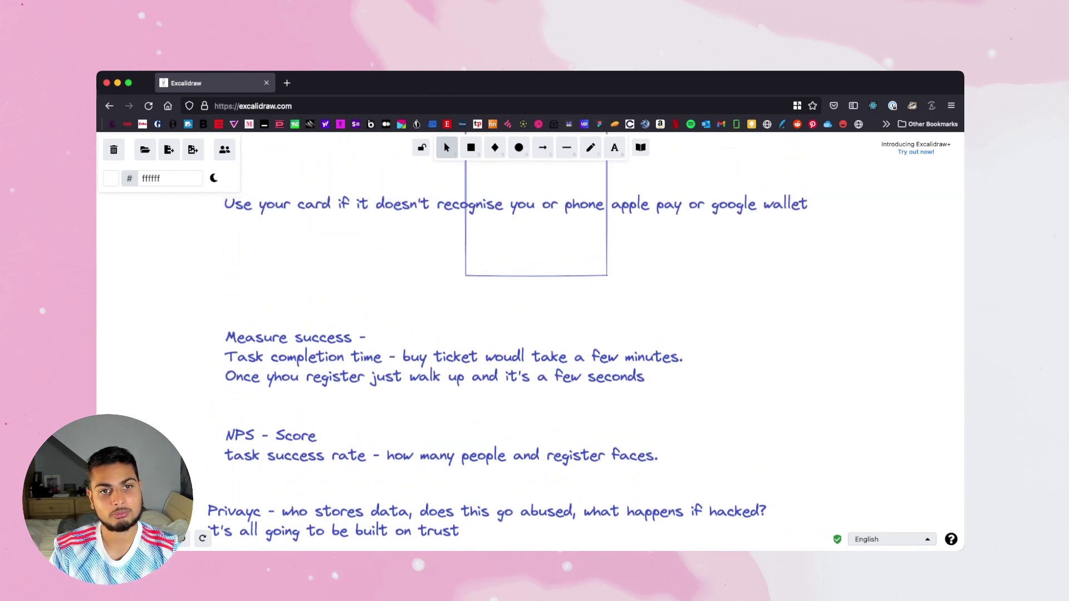
scroll(529, 335, up, 1)
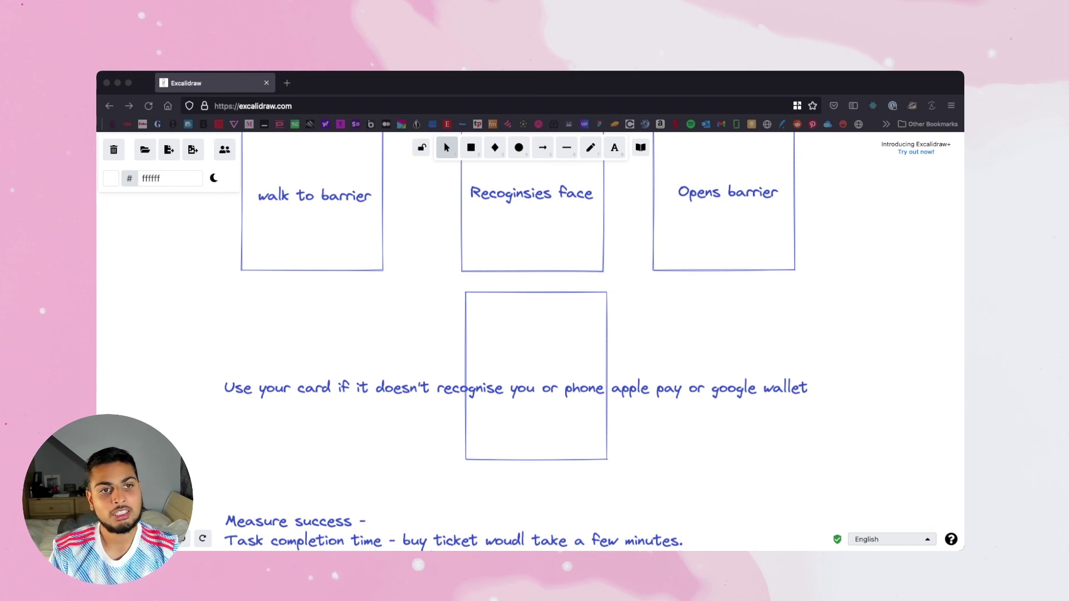
key(super+Tab)
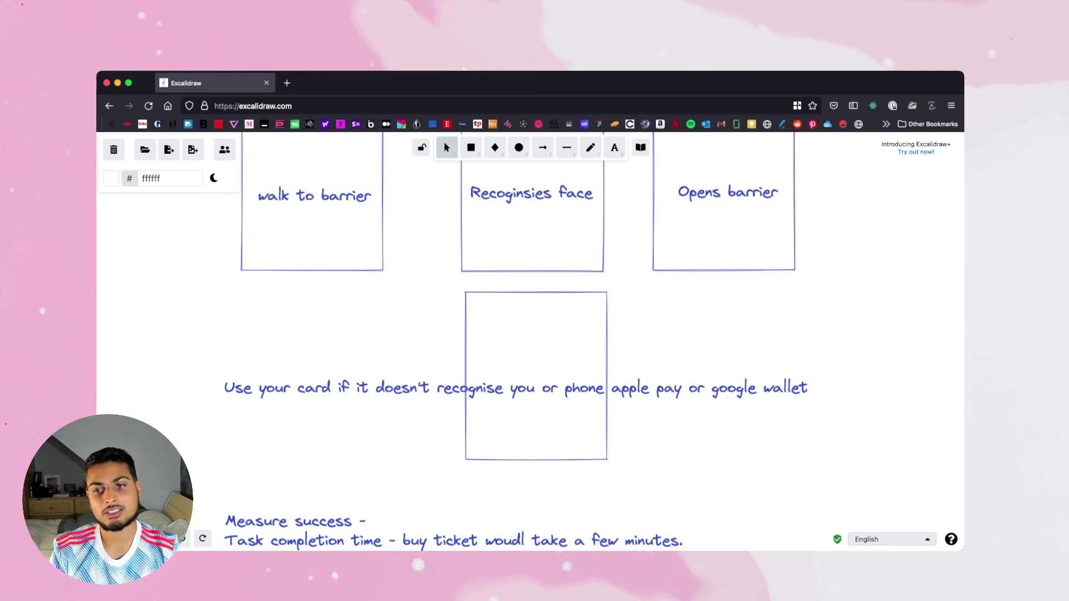
key(super+Tab)
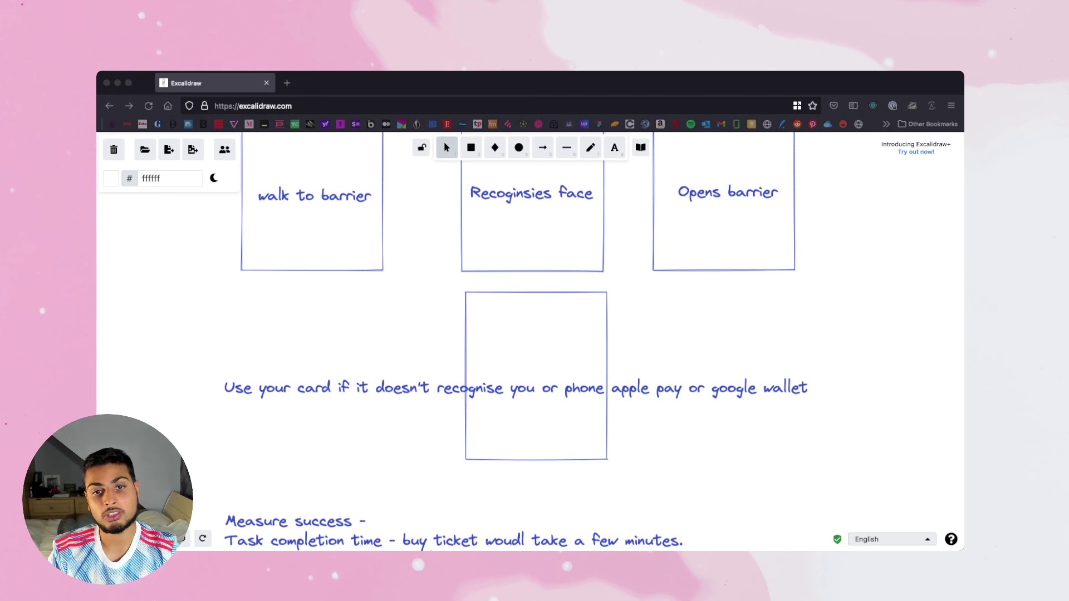